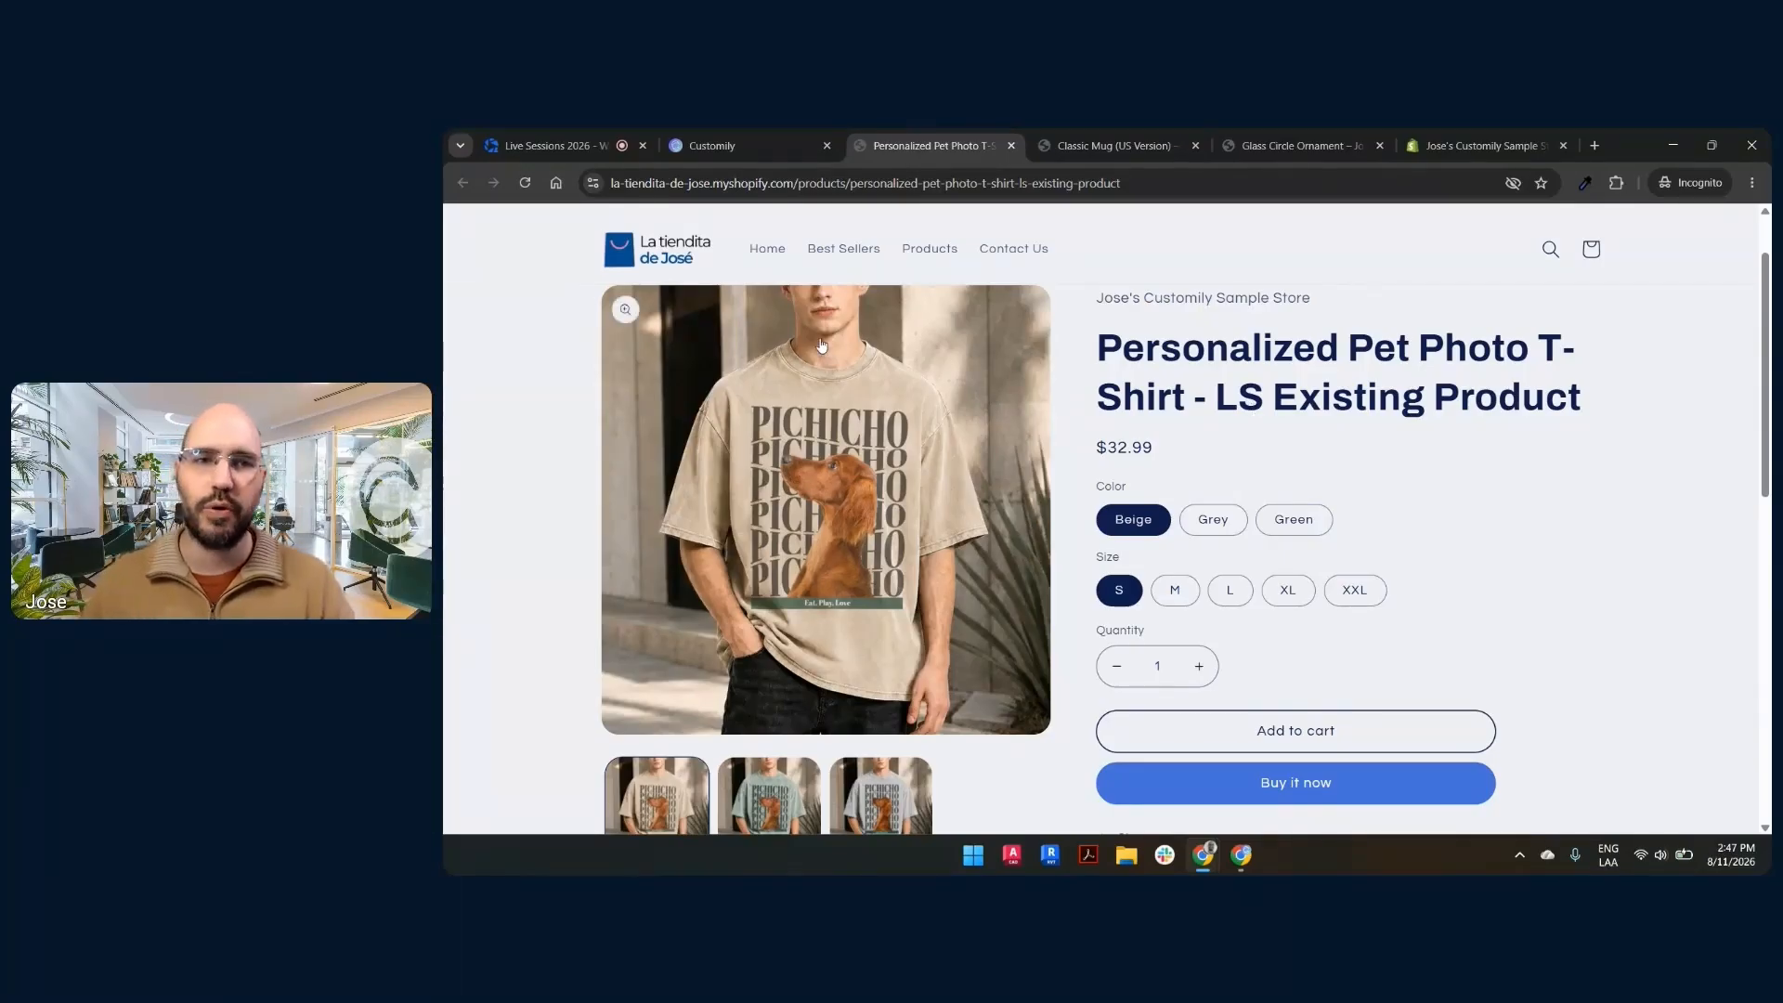
Switch to Customily and go to its home page.
click(766, 149)
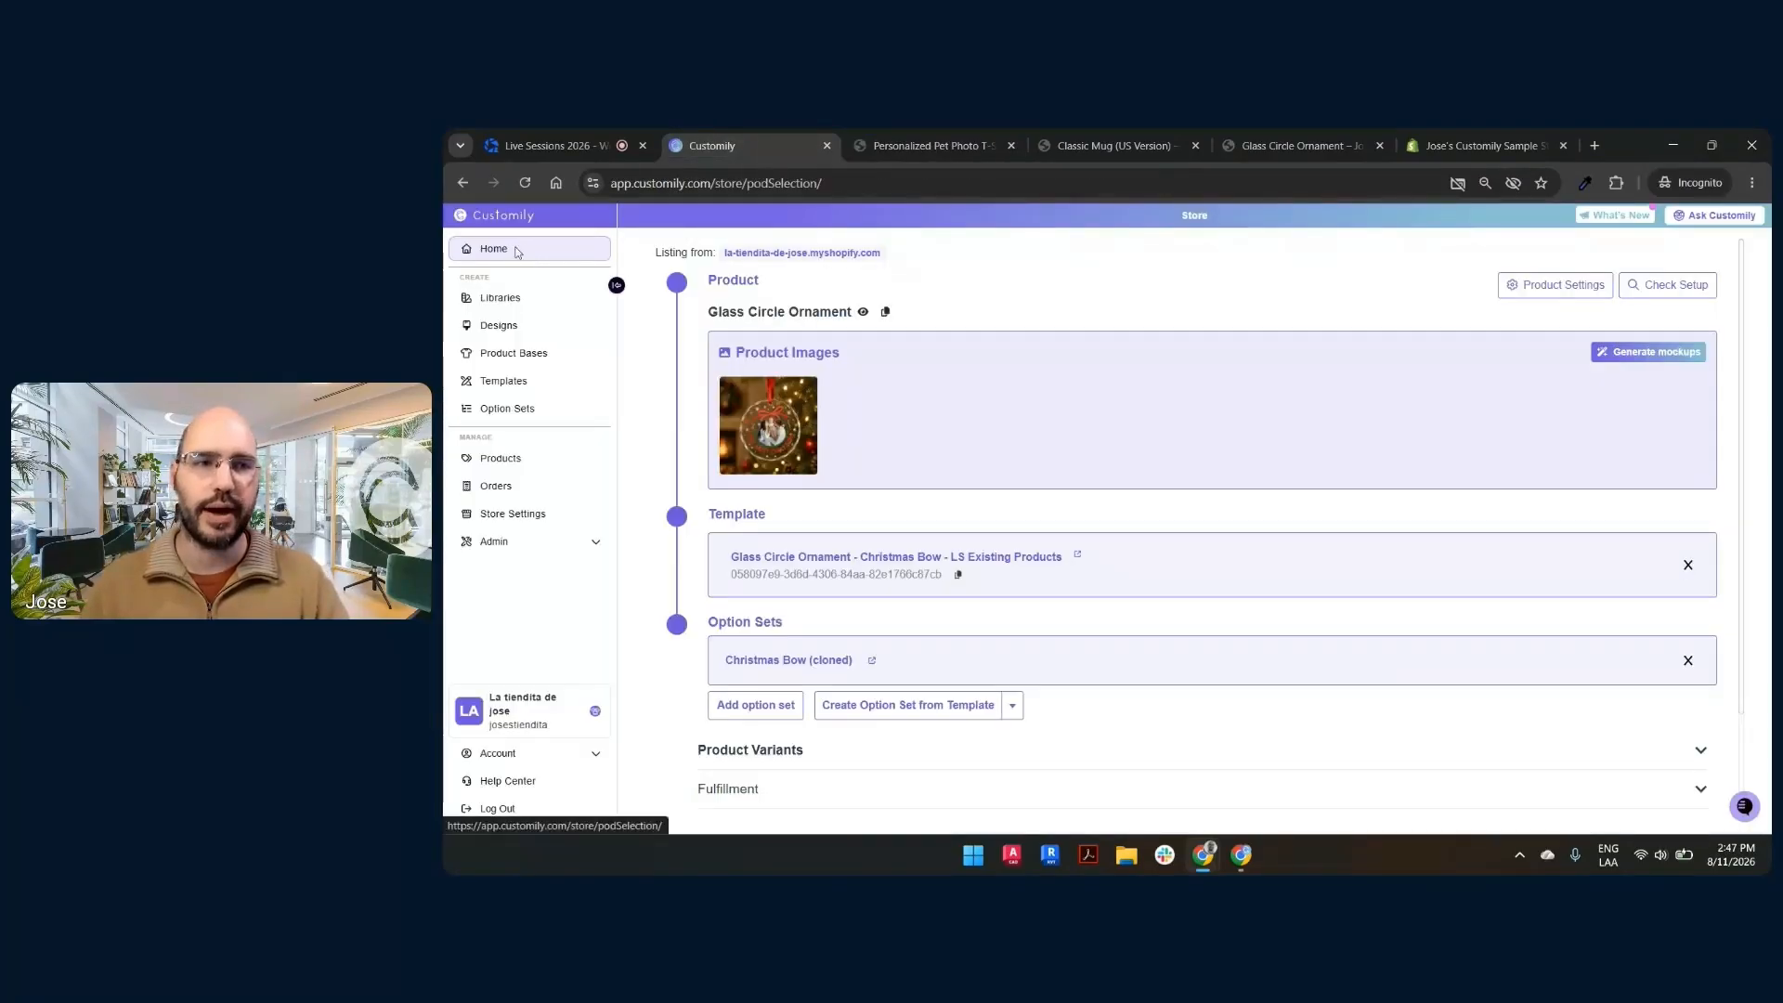
click(517, 251)
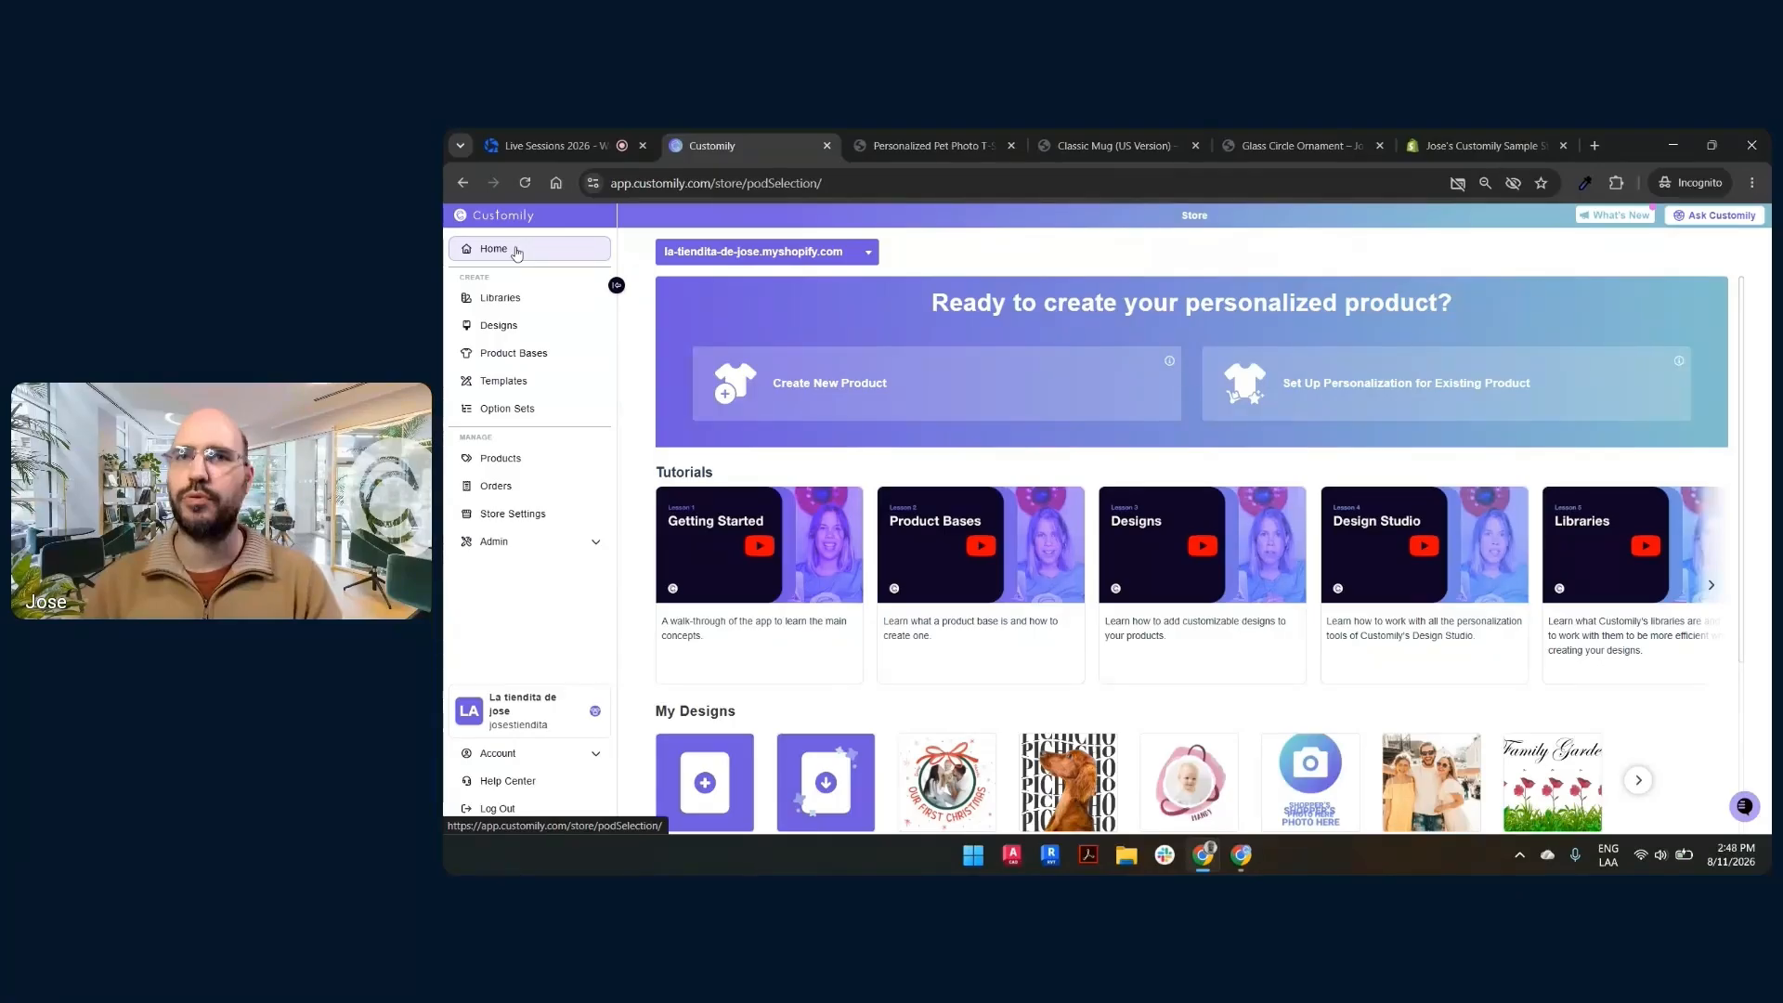
Examine the store's product page for the Personalized Pet Photo T-Shirt - LS Existing Product, including its images and color and size options.
click(966, 146)
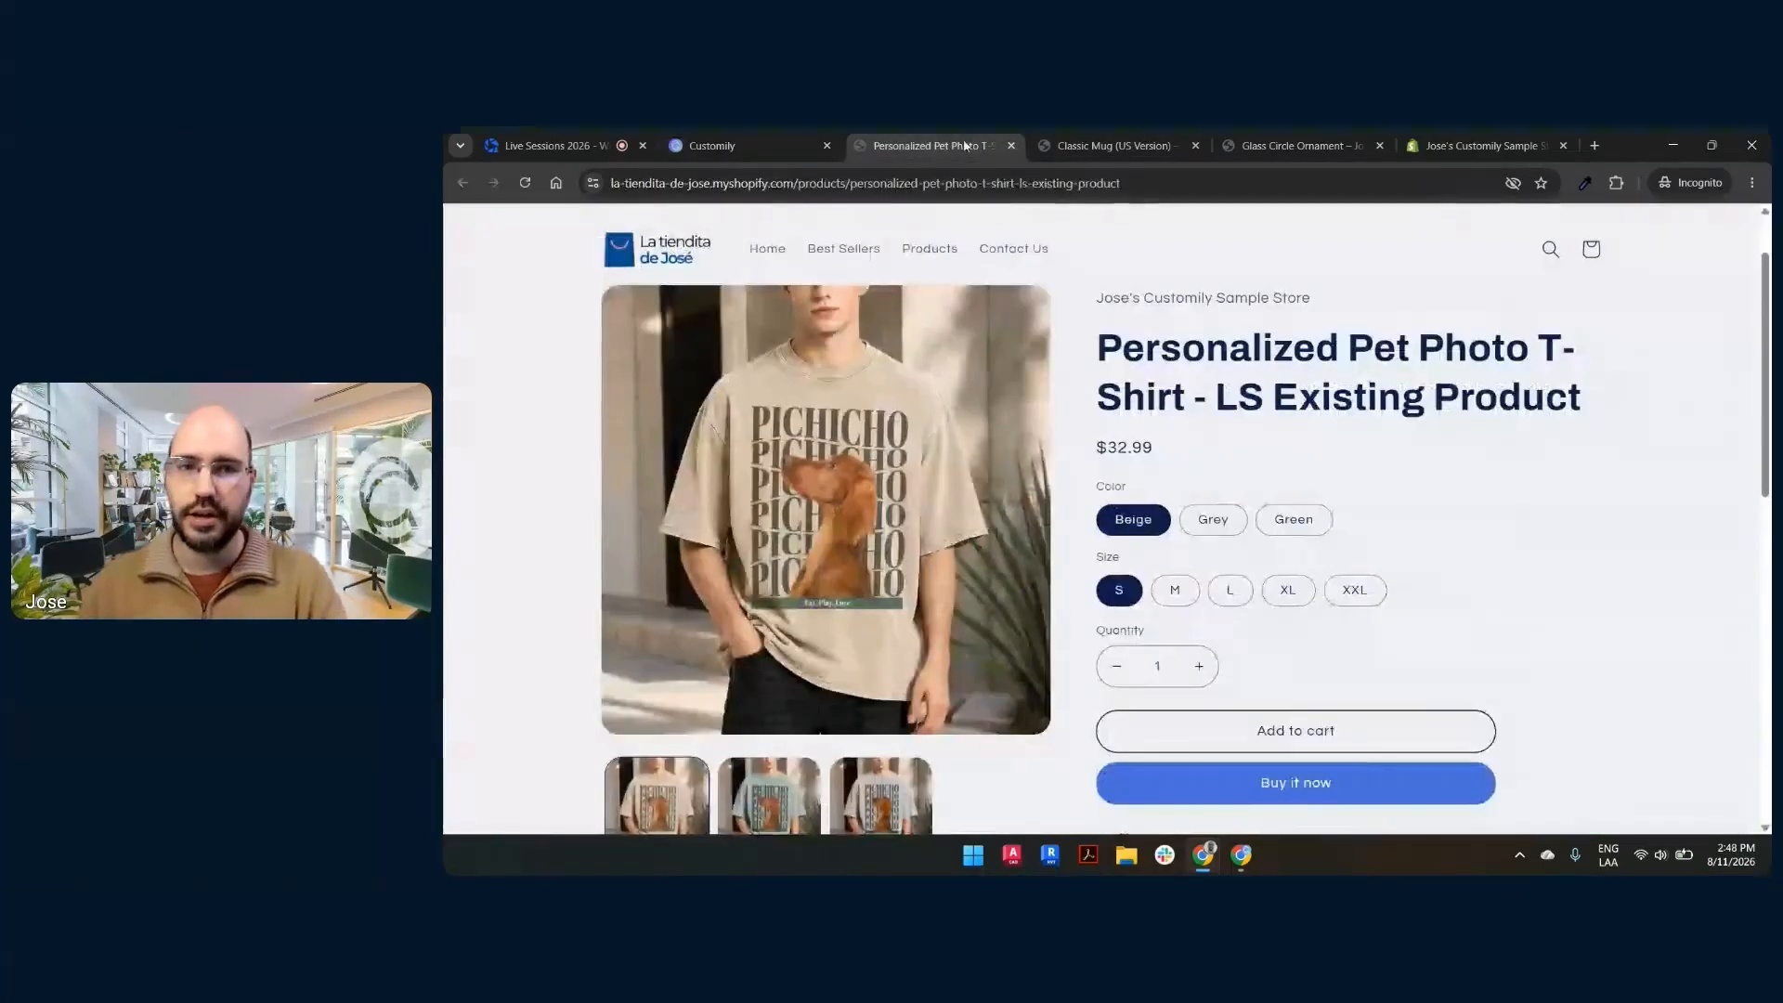
scroll(1194, 353, down, 2)
scroll(1185, 461, up, 2)
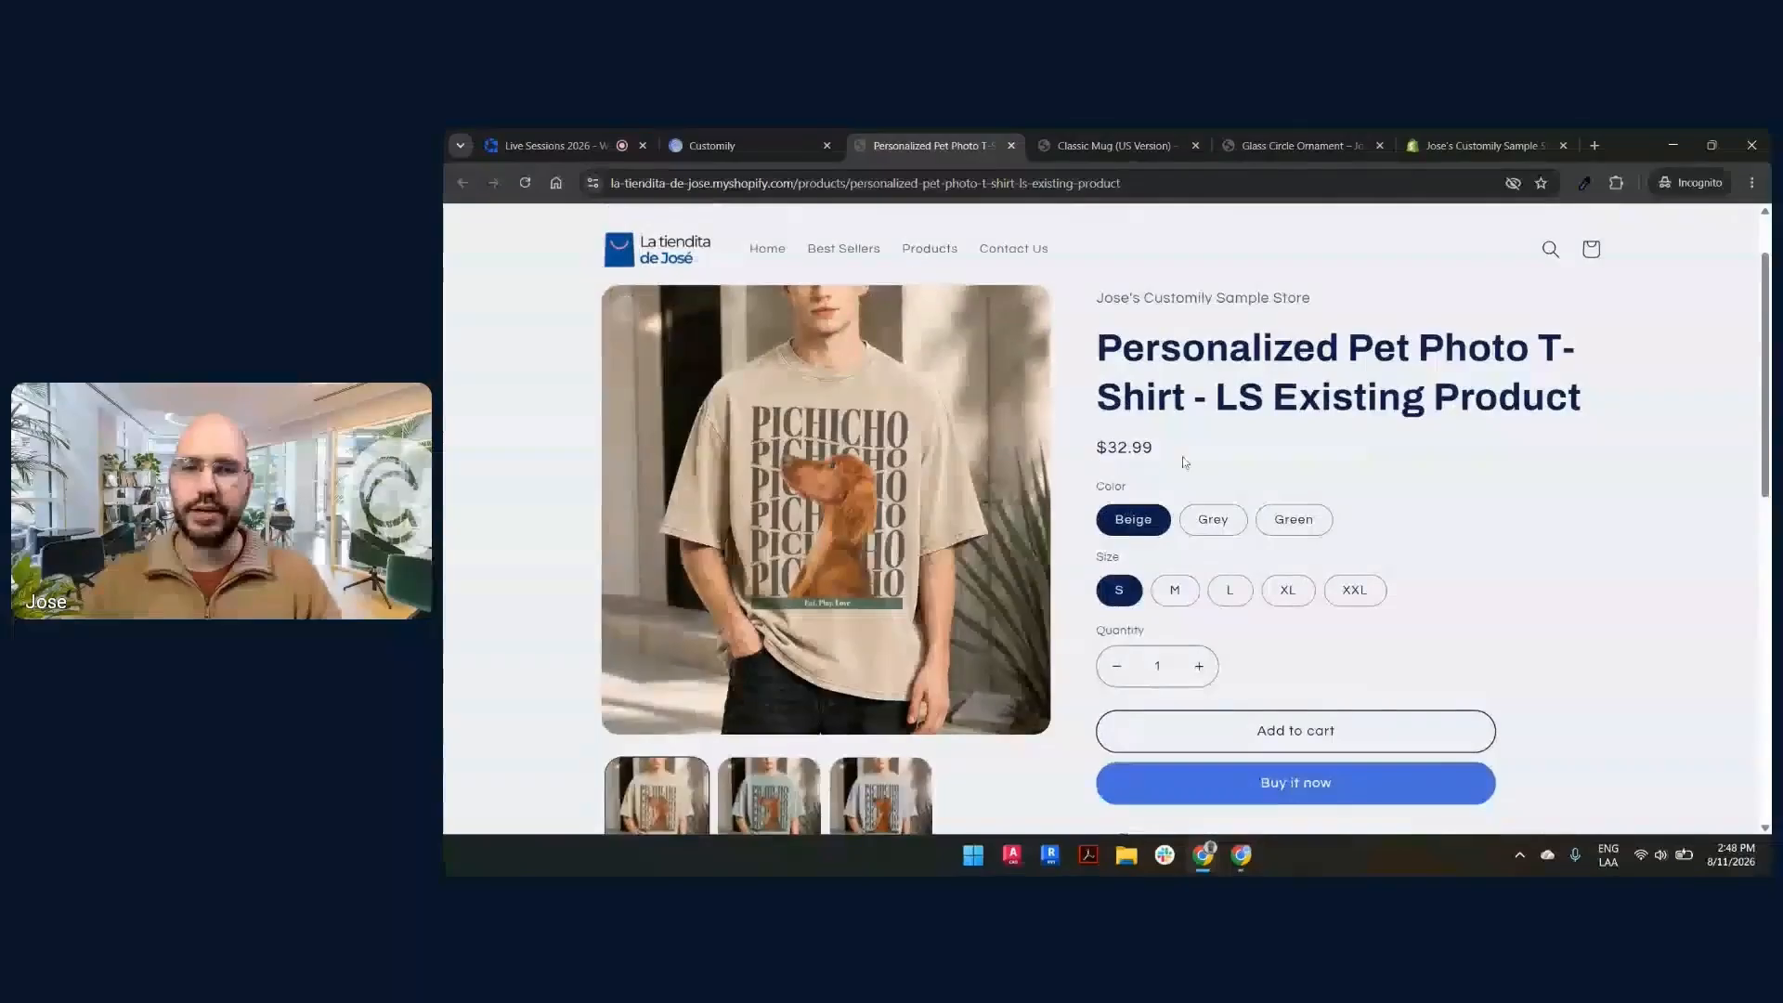
scroll(1184, 461, up, 1)
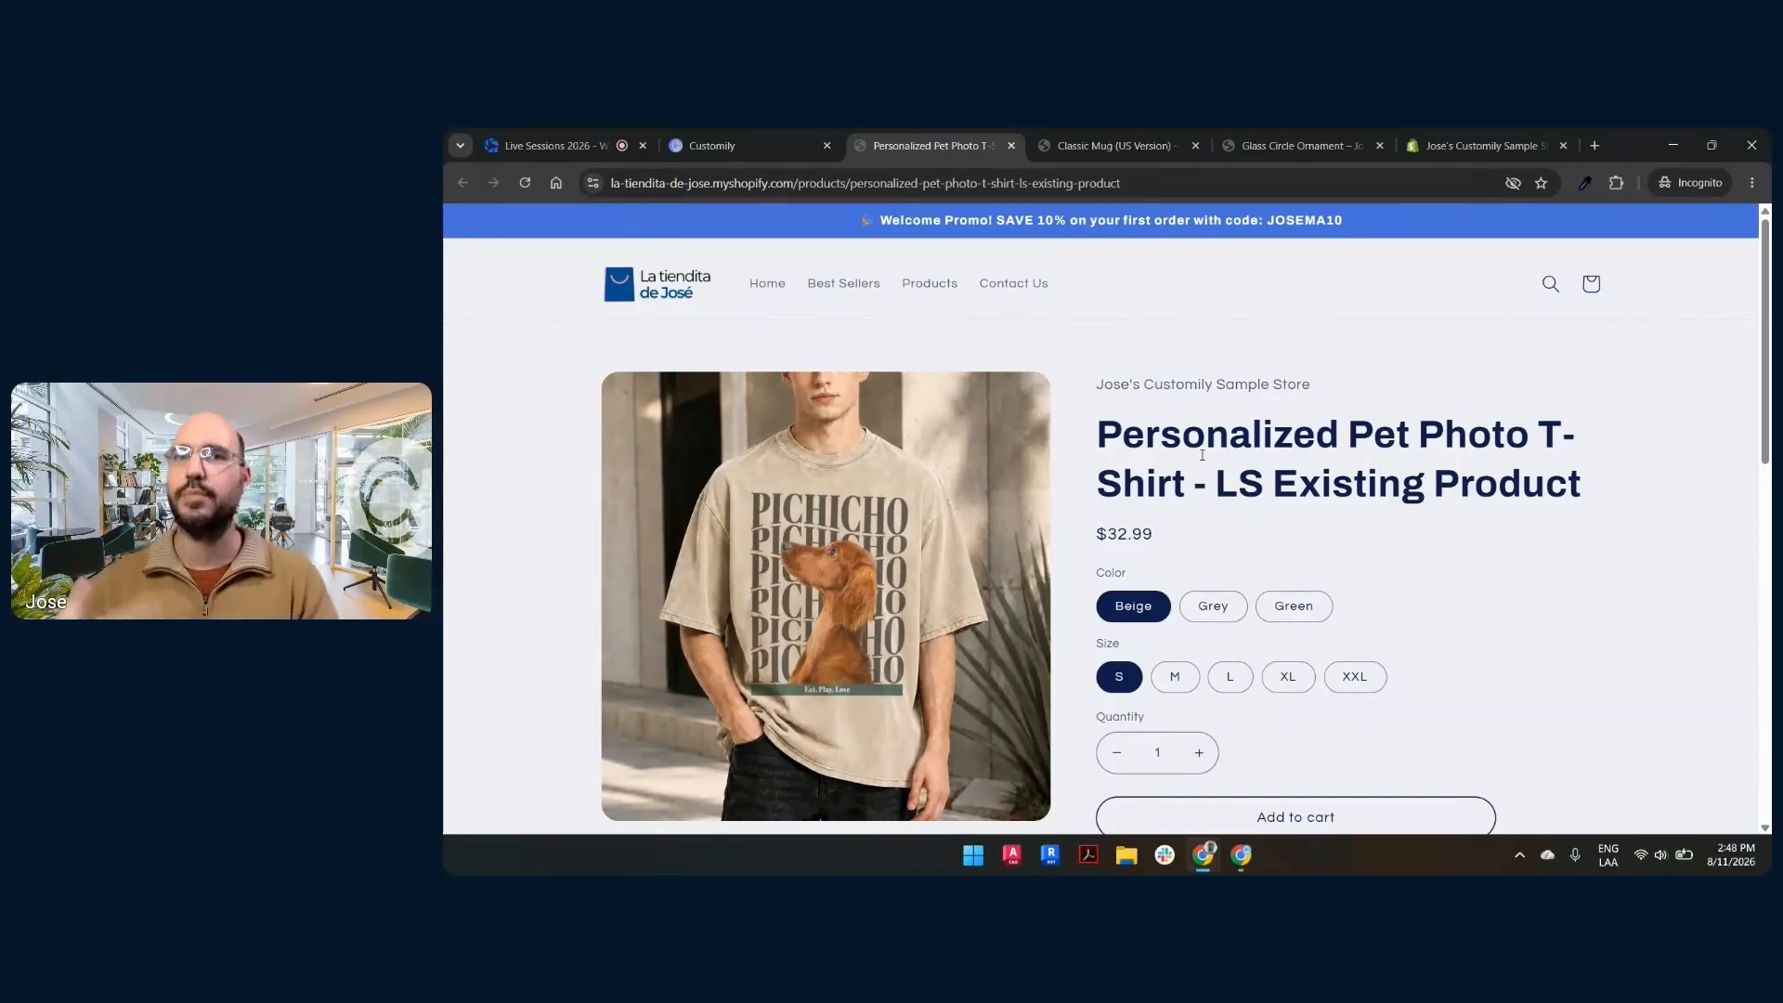
scroll(1202, 455, down, 3)
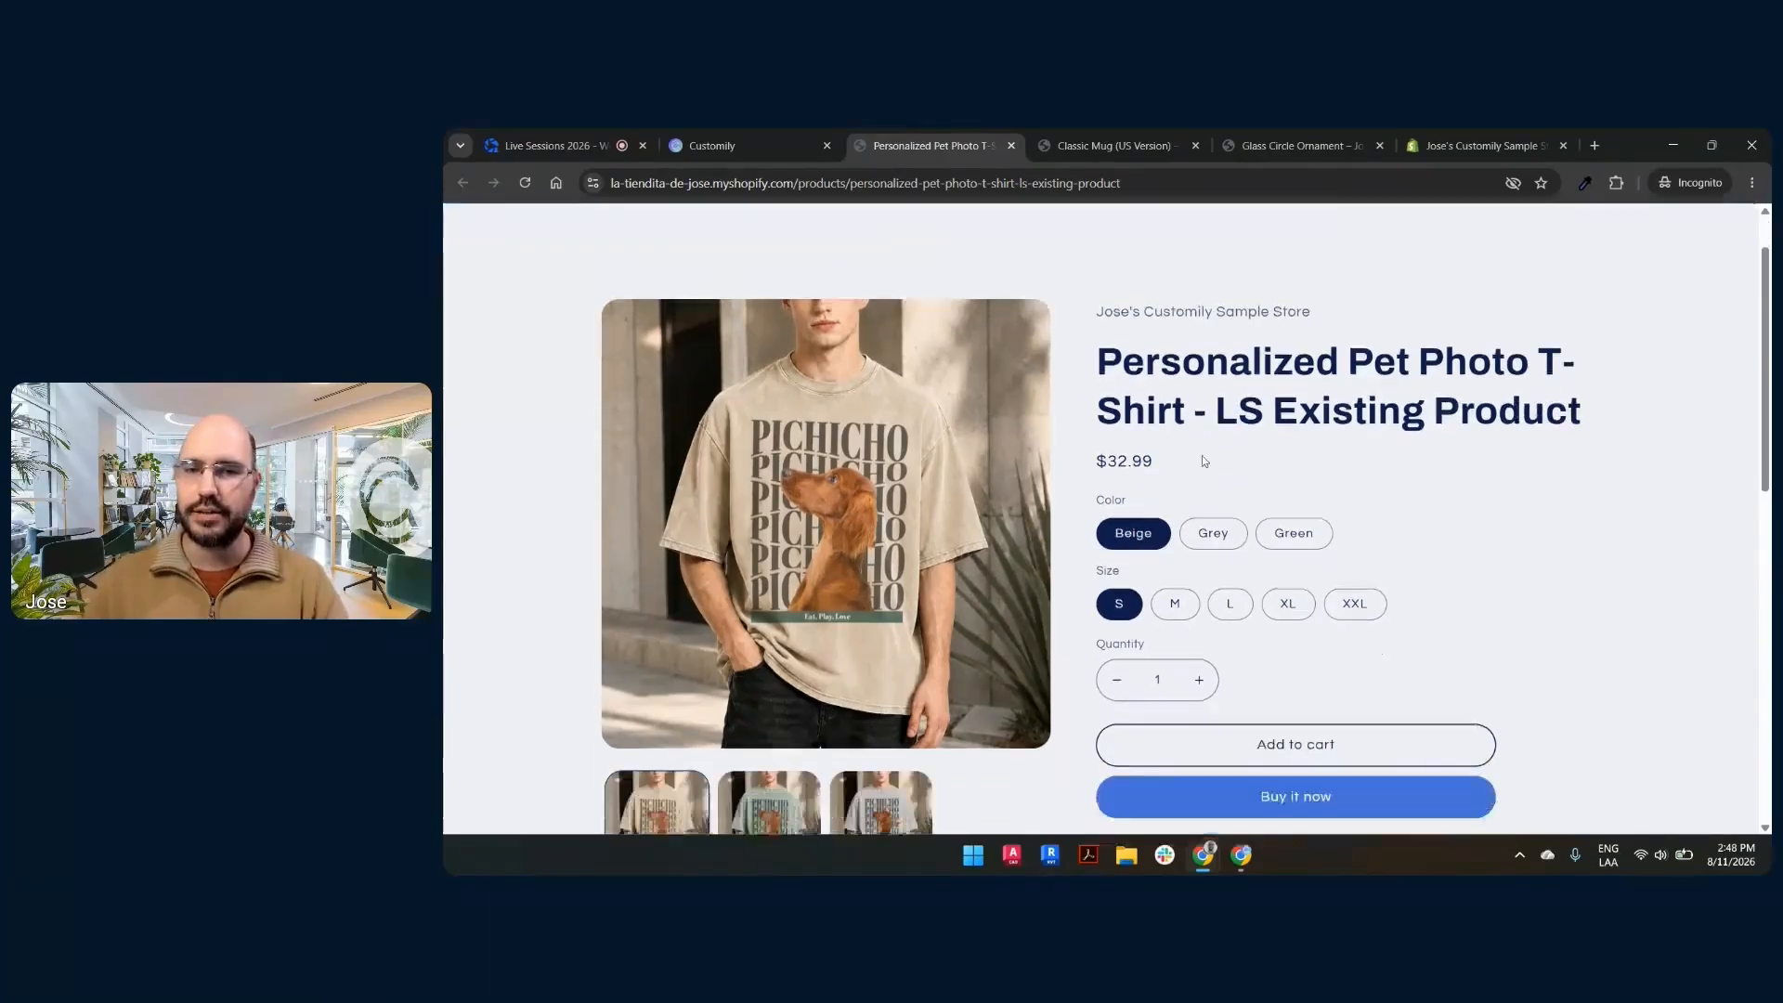
scroll(1314, 460, up, 2)
scroll(1314, 460, up, 1)
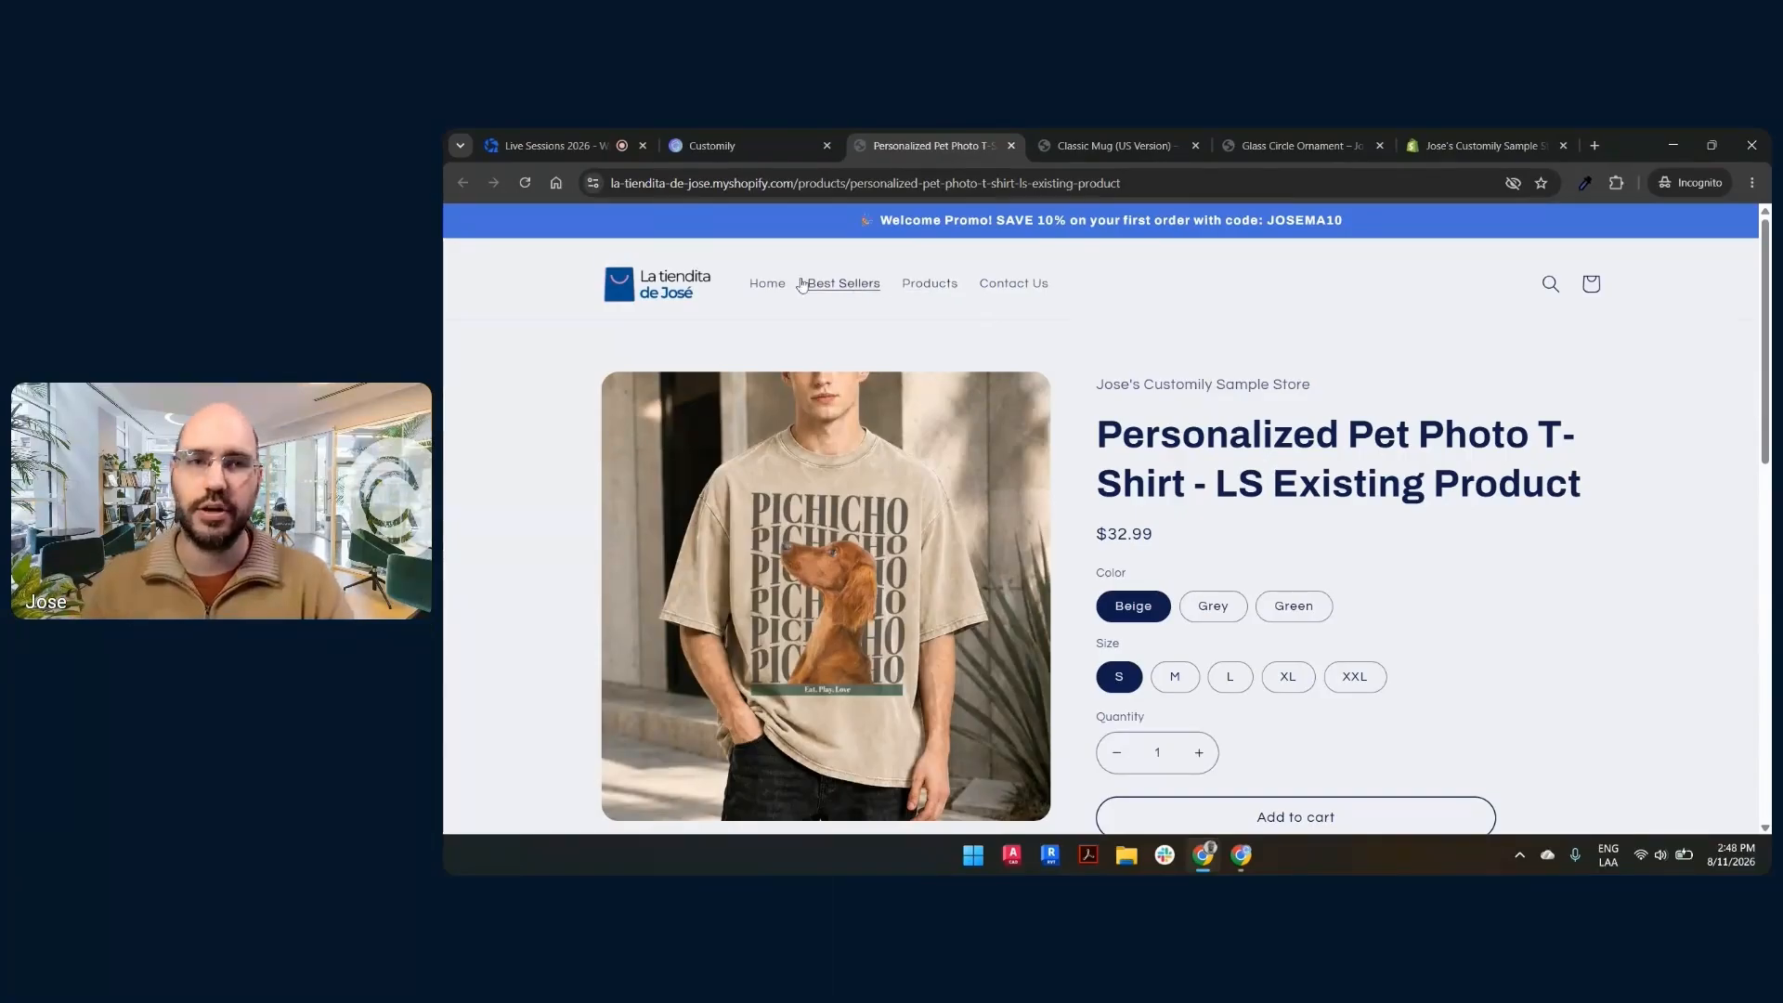
In Customily, start setting up personalization for an existing product and filter the list to products not linked to Customily.
click(687, 139)
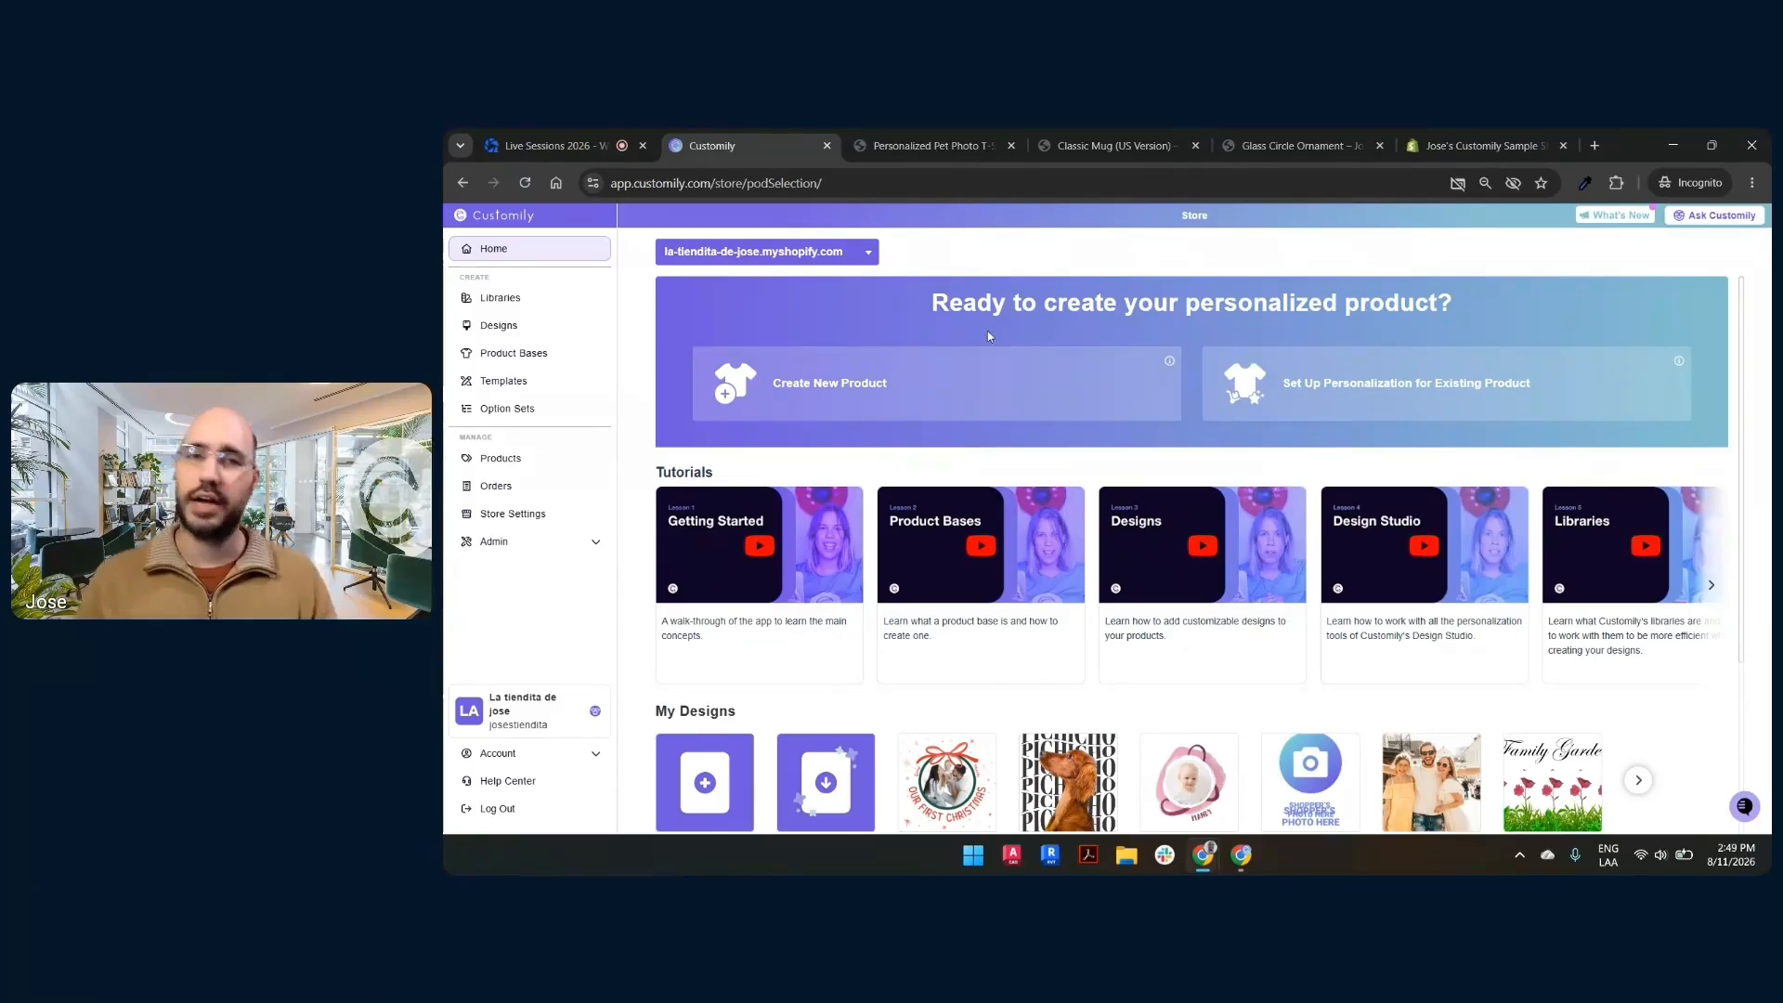
click(1376, 387)
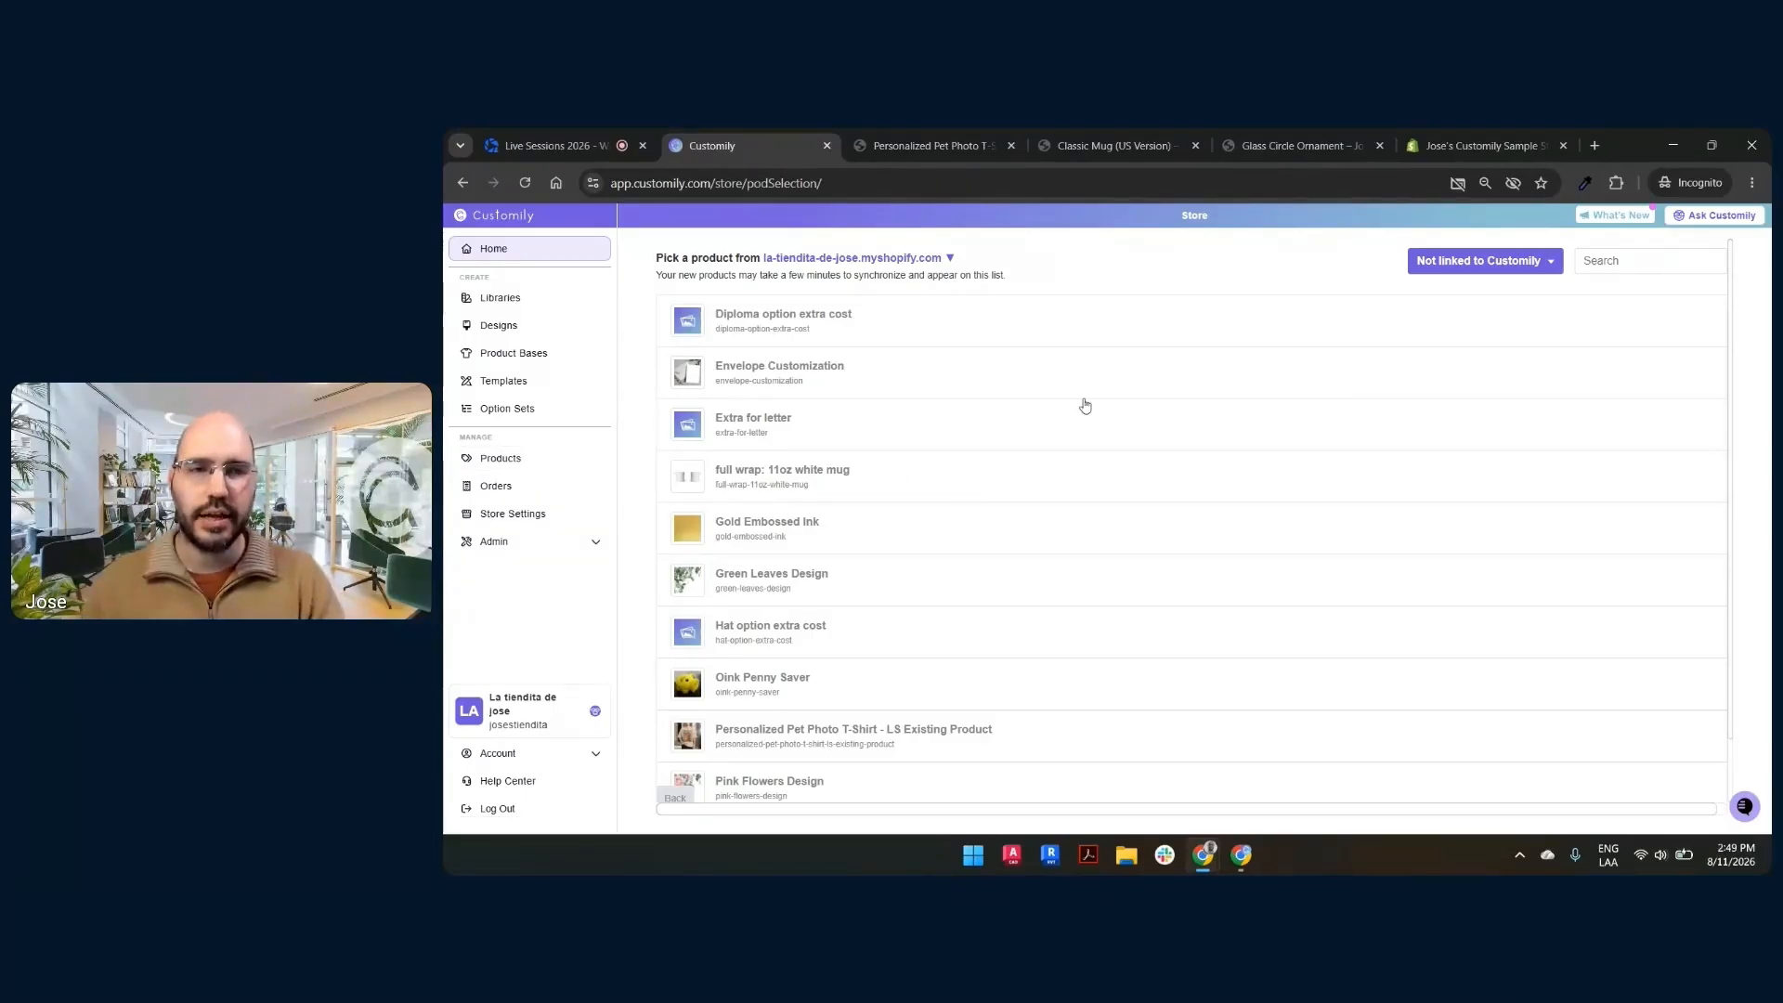
click(1538, 263)
click(1482, 297)
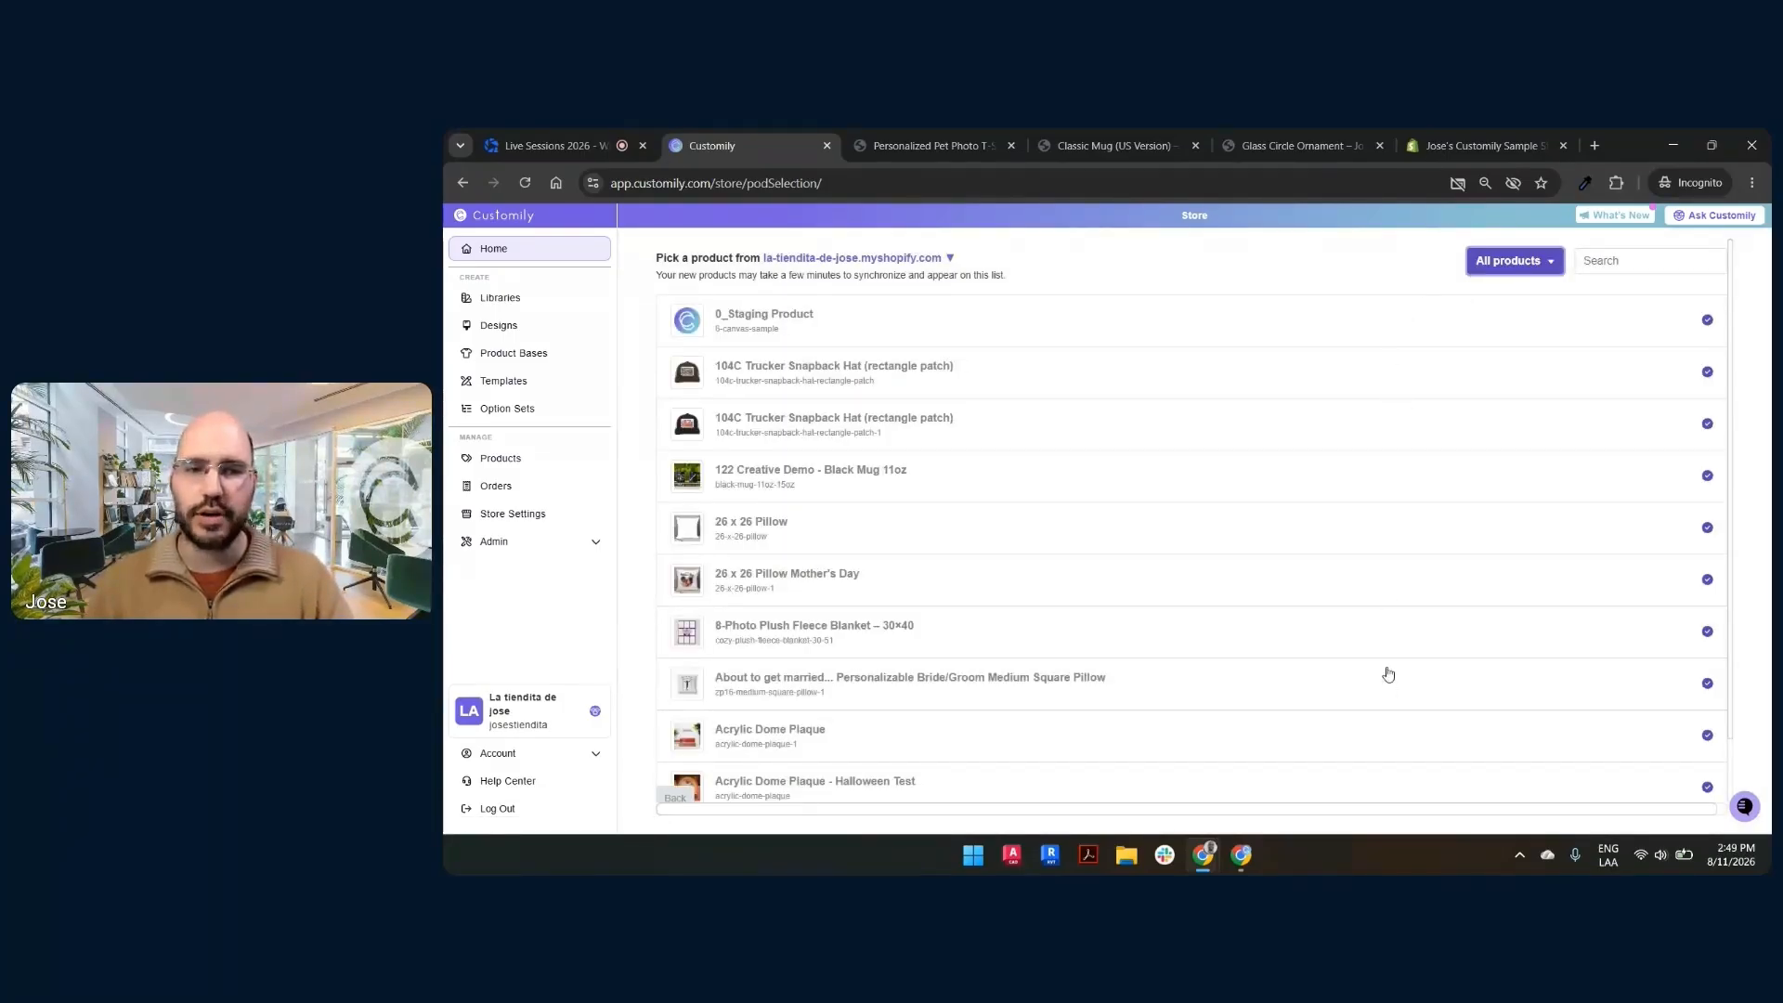
click(1507, 265)
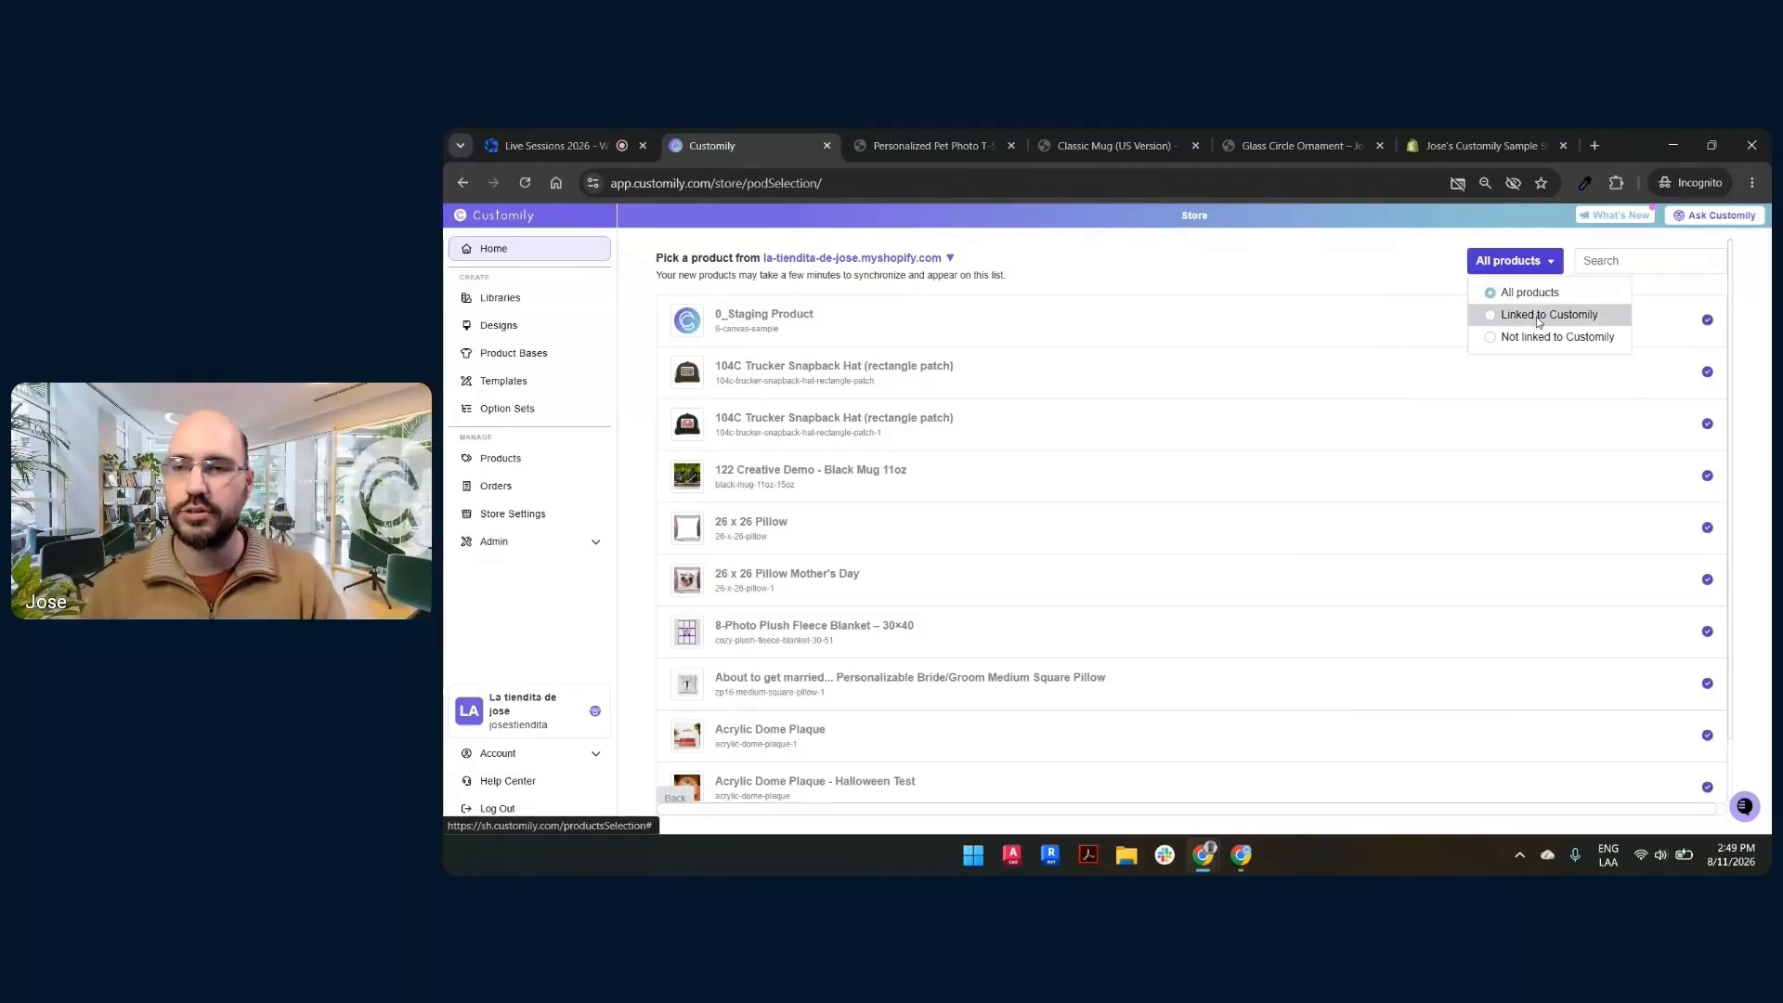
click(1524, 338)
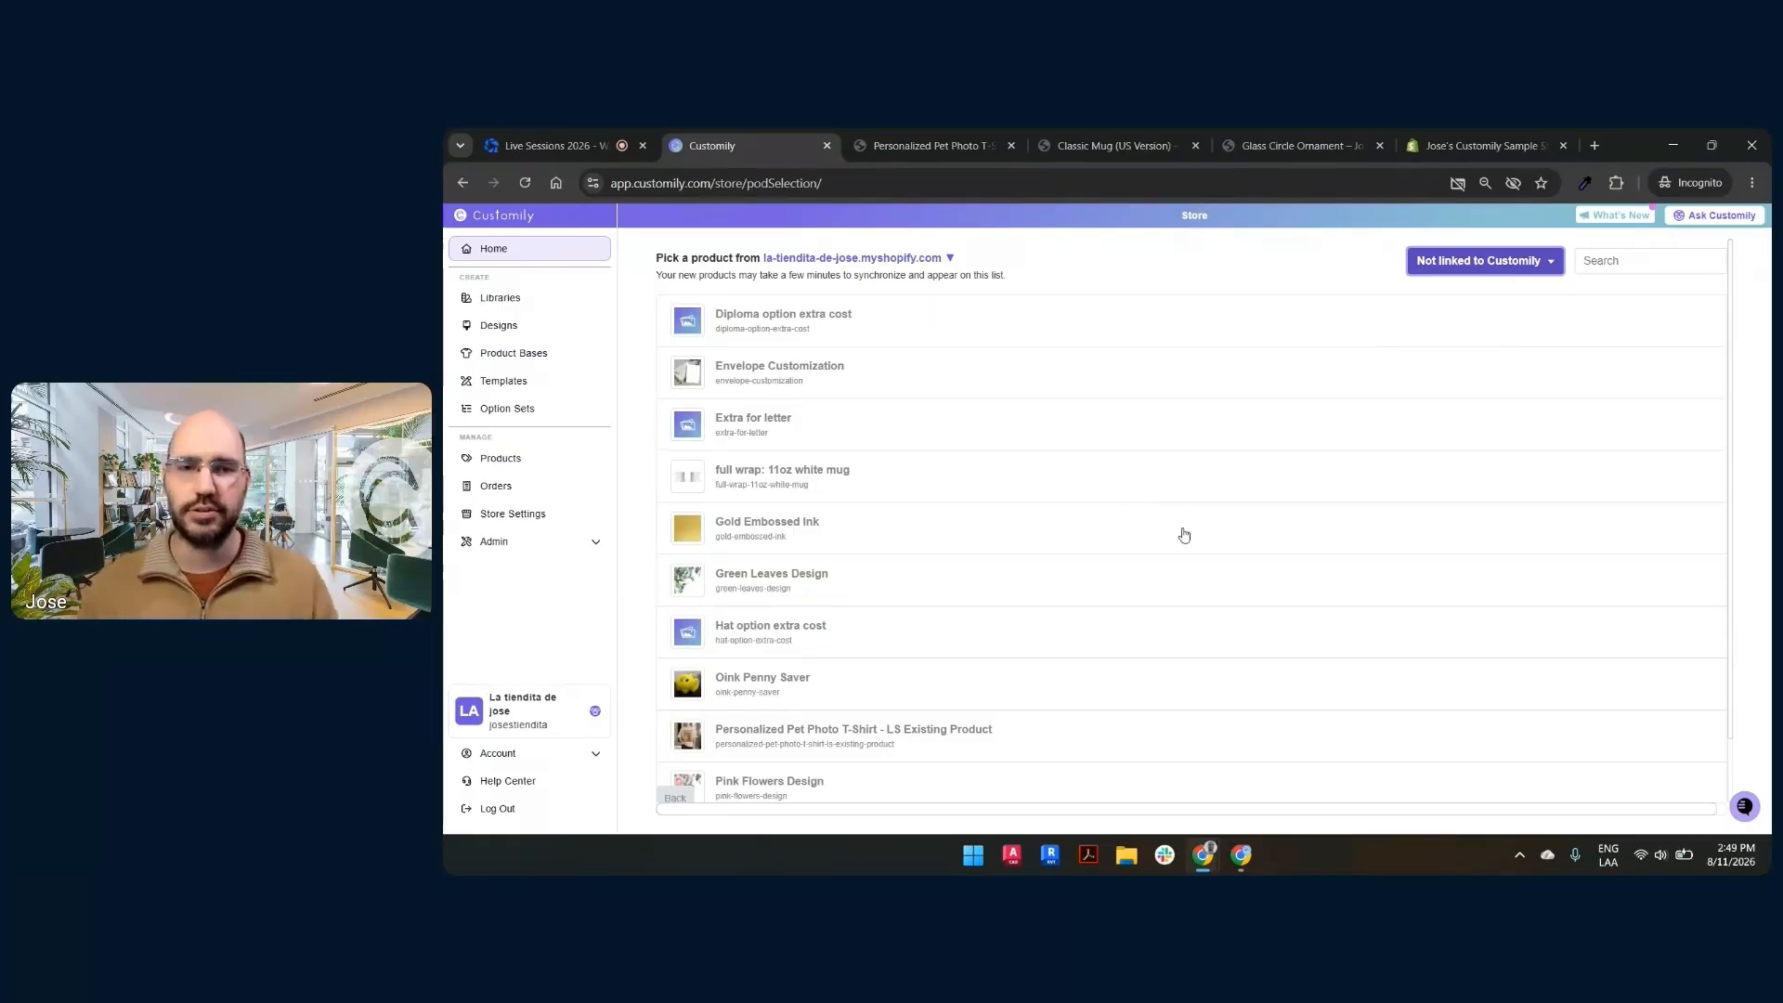
Choose Personalized Pet Photo T-Shirt - LS Existing Product and create its product base from the listing.
scroll(1182, 531, down, 1)
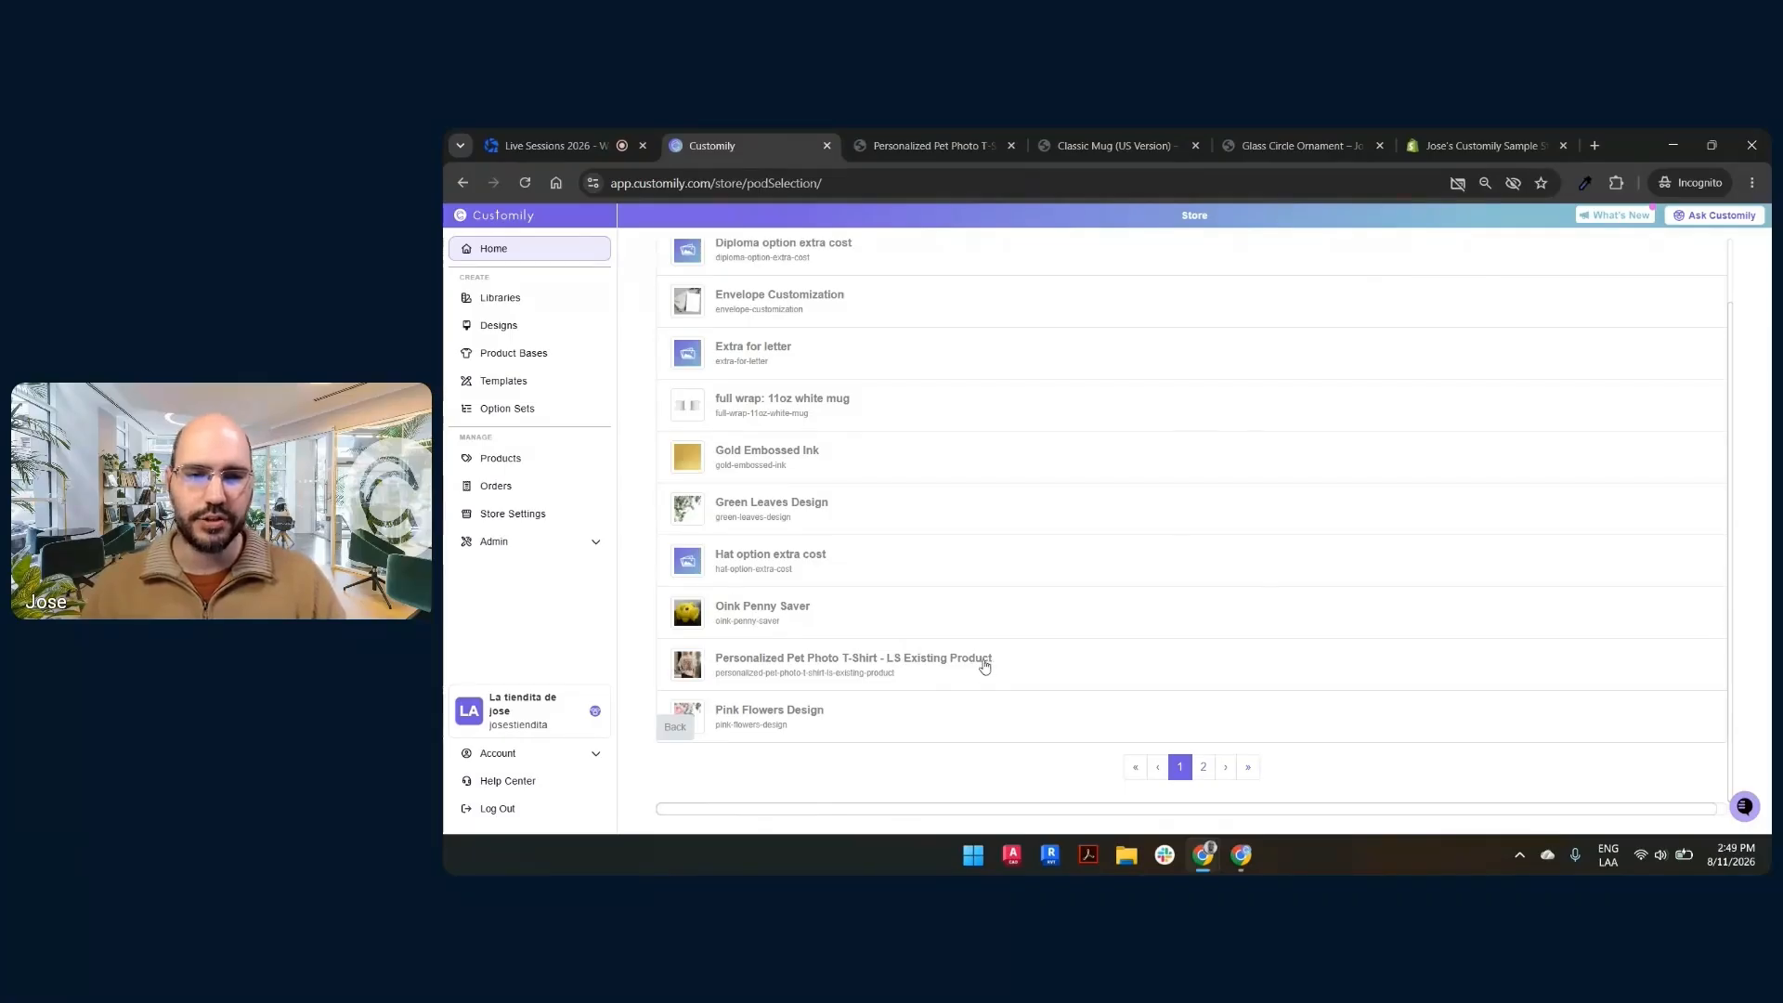
click(1076, 667)
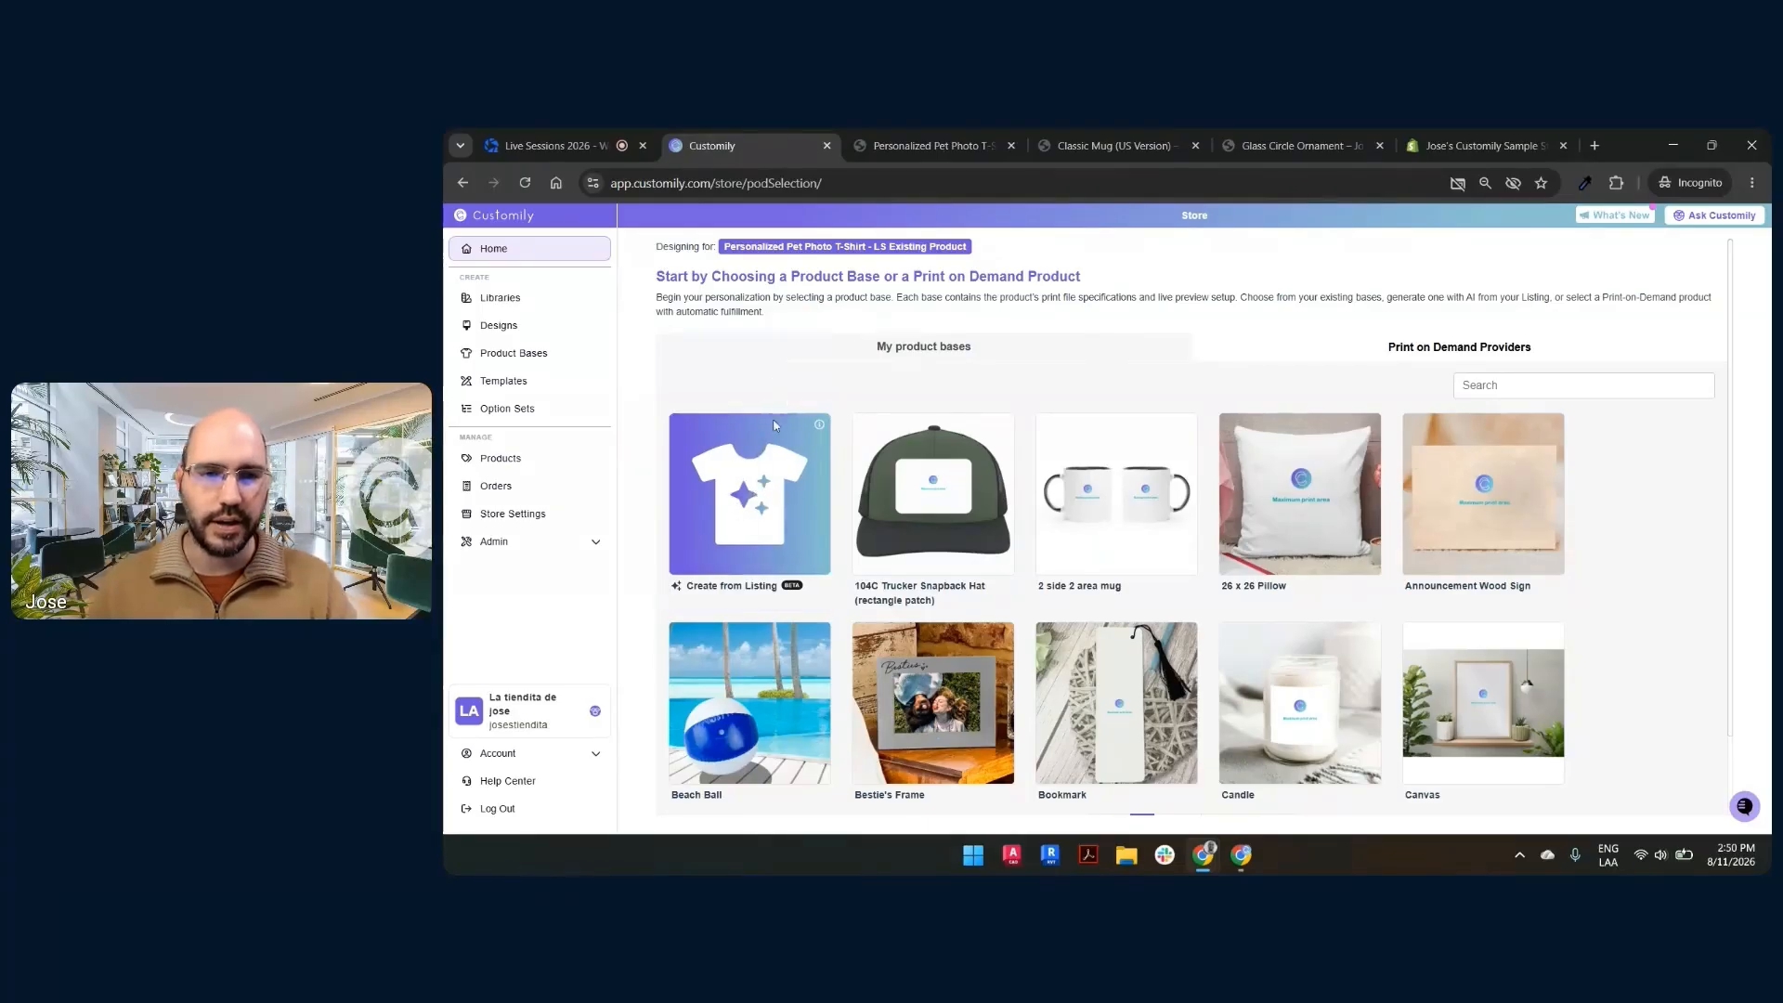
click(750, 484)
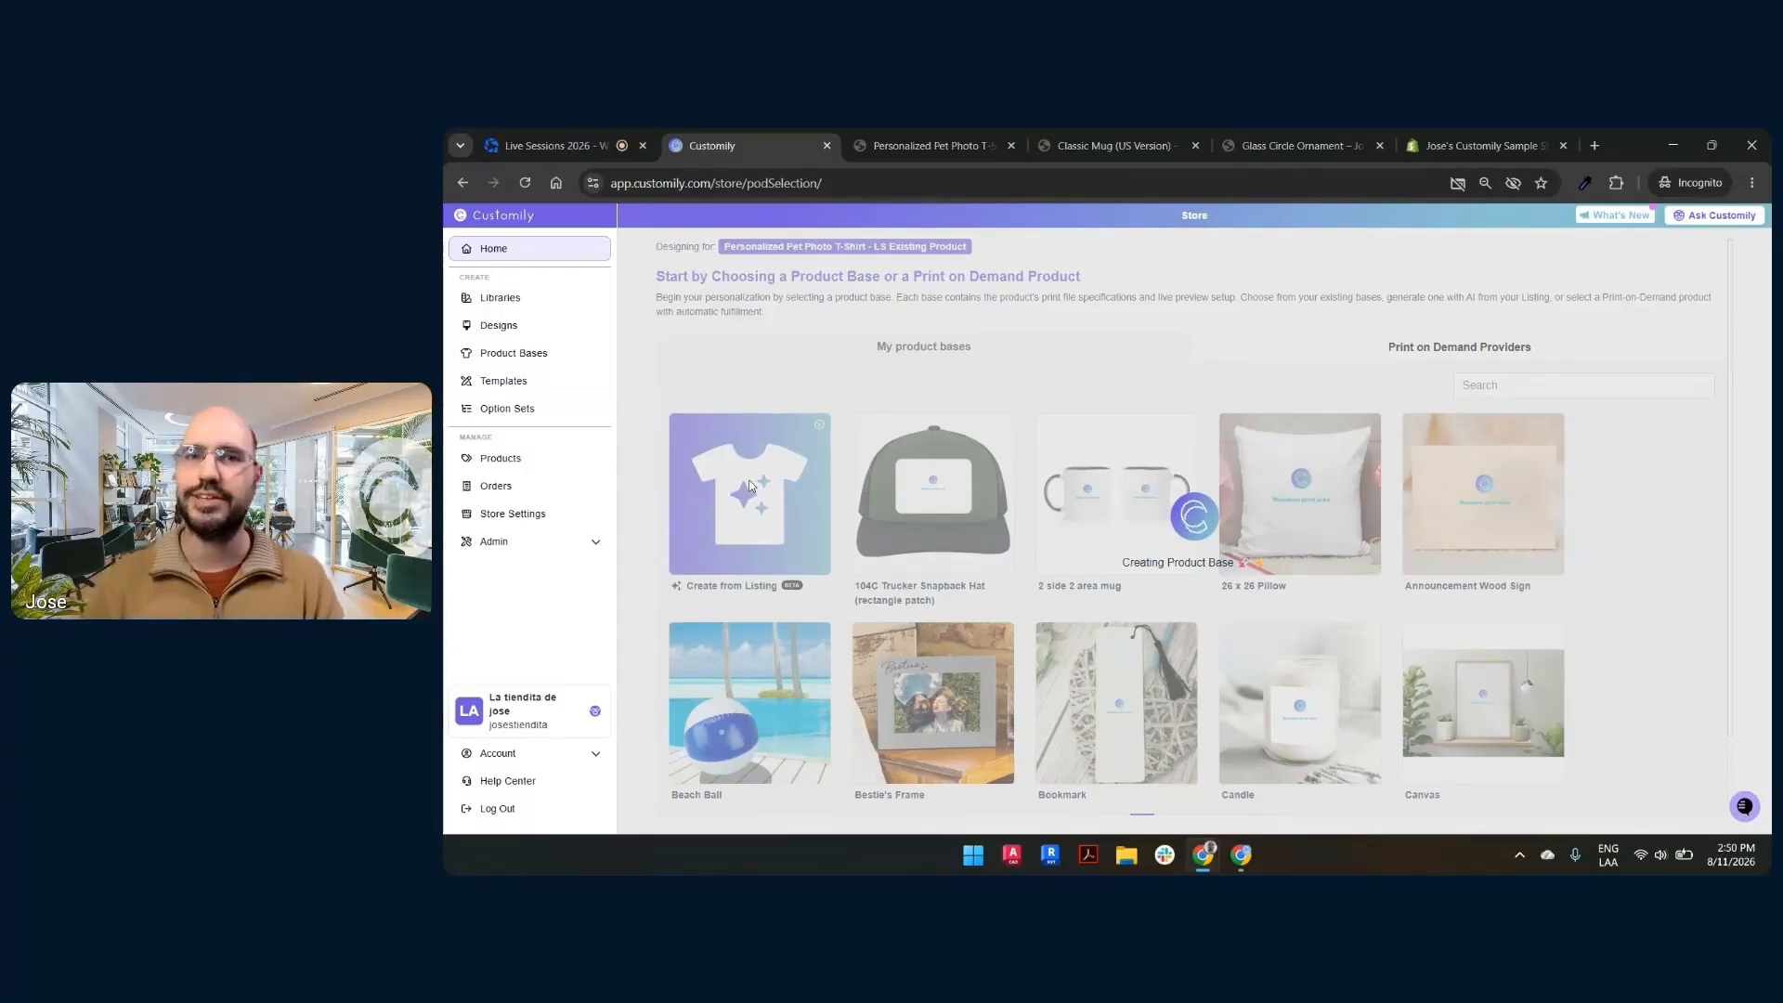
click(929, 145)
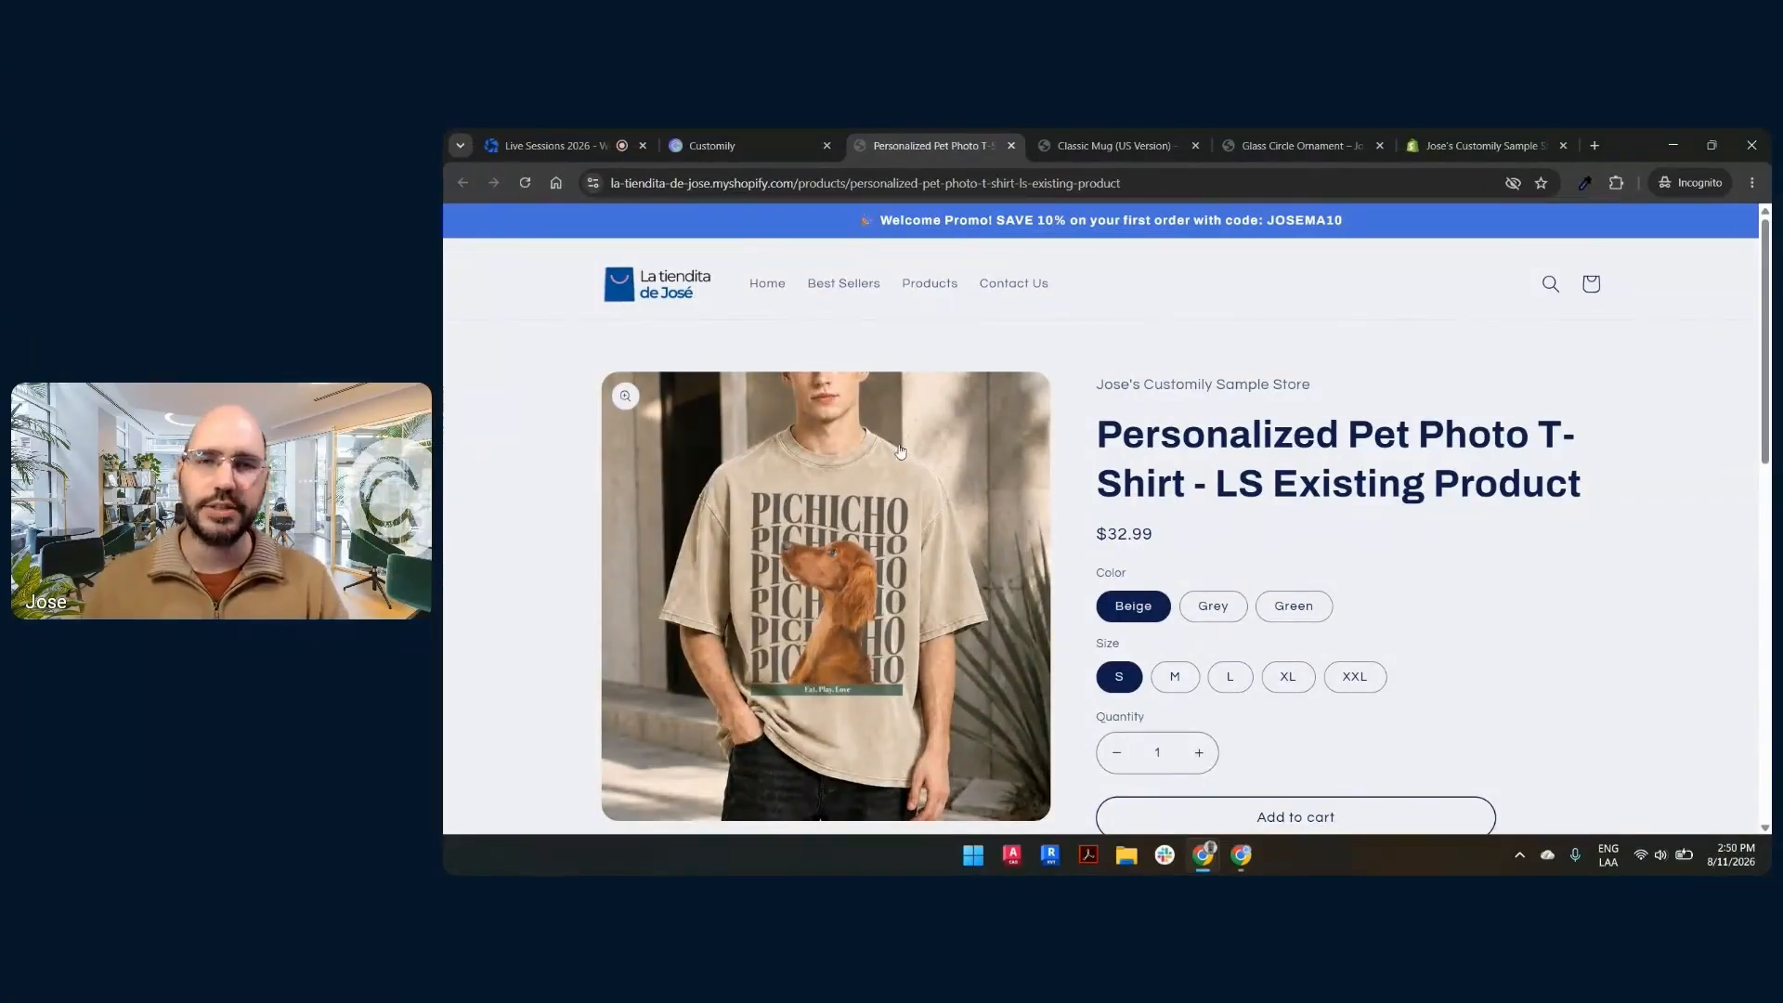
click(754, 145)
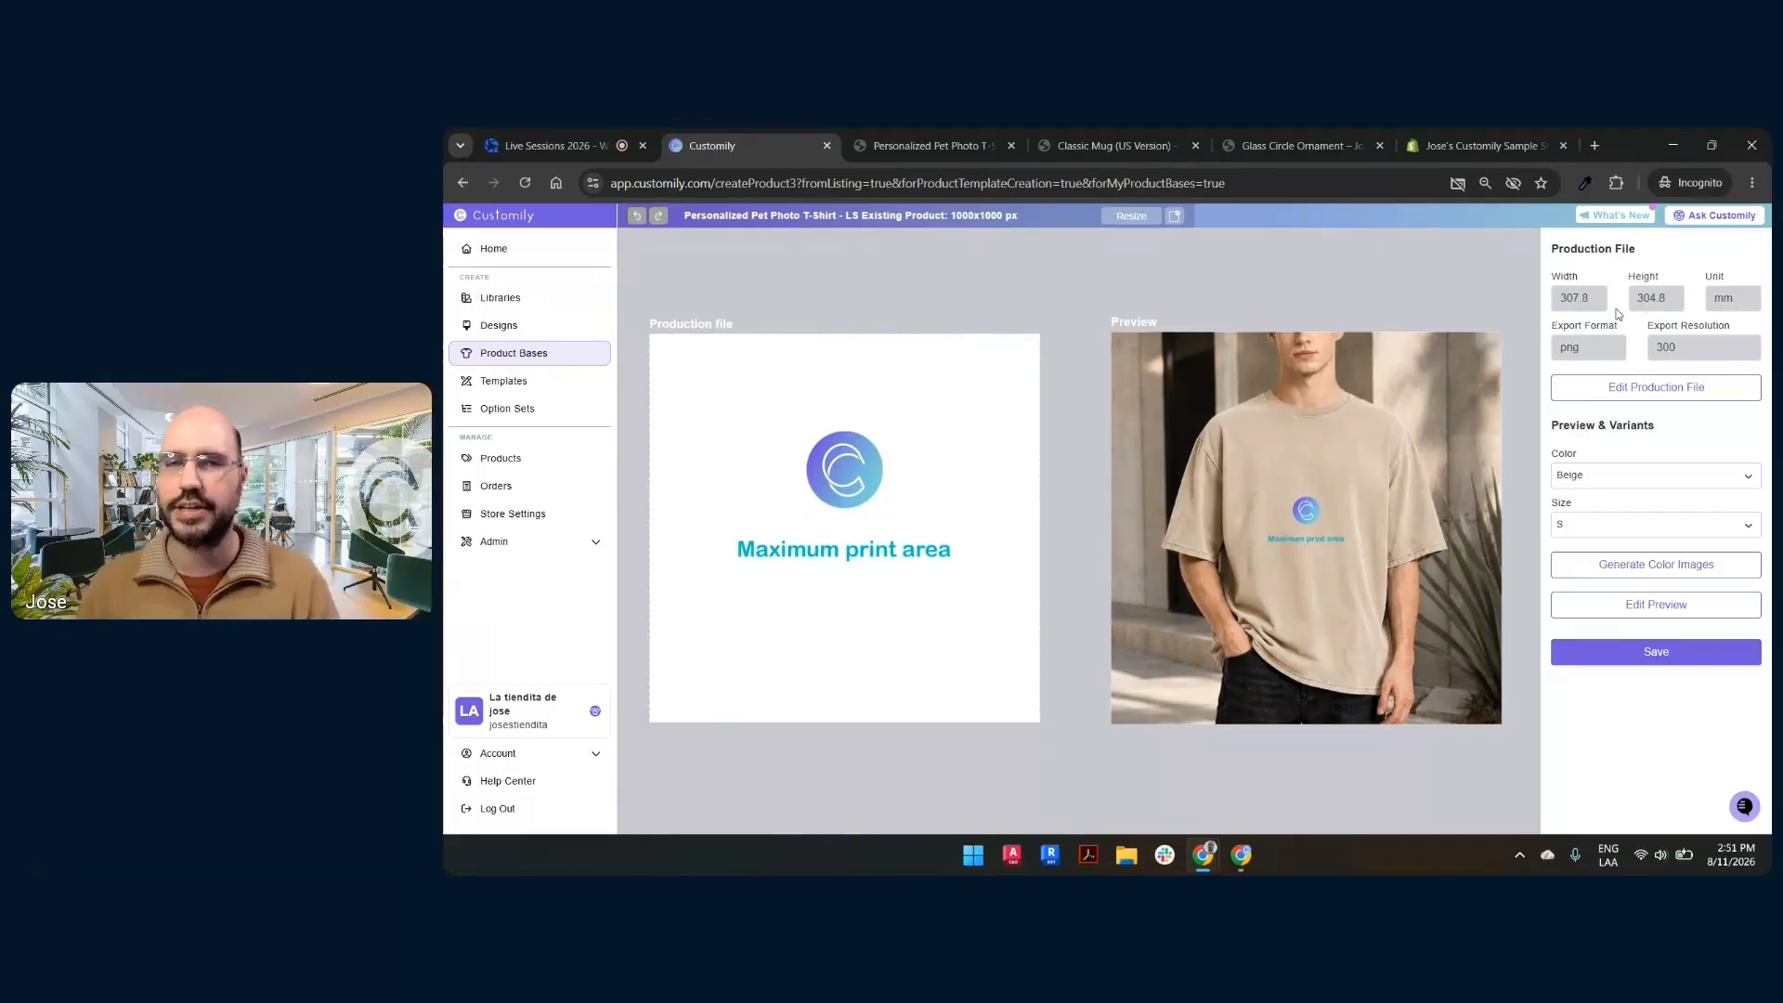
Edit the production file and resize its page to 12 inches wide by 14 inches high.
click(1660, 391)
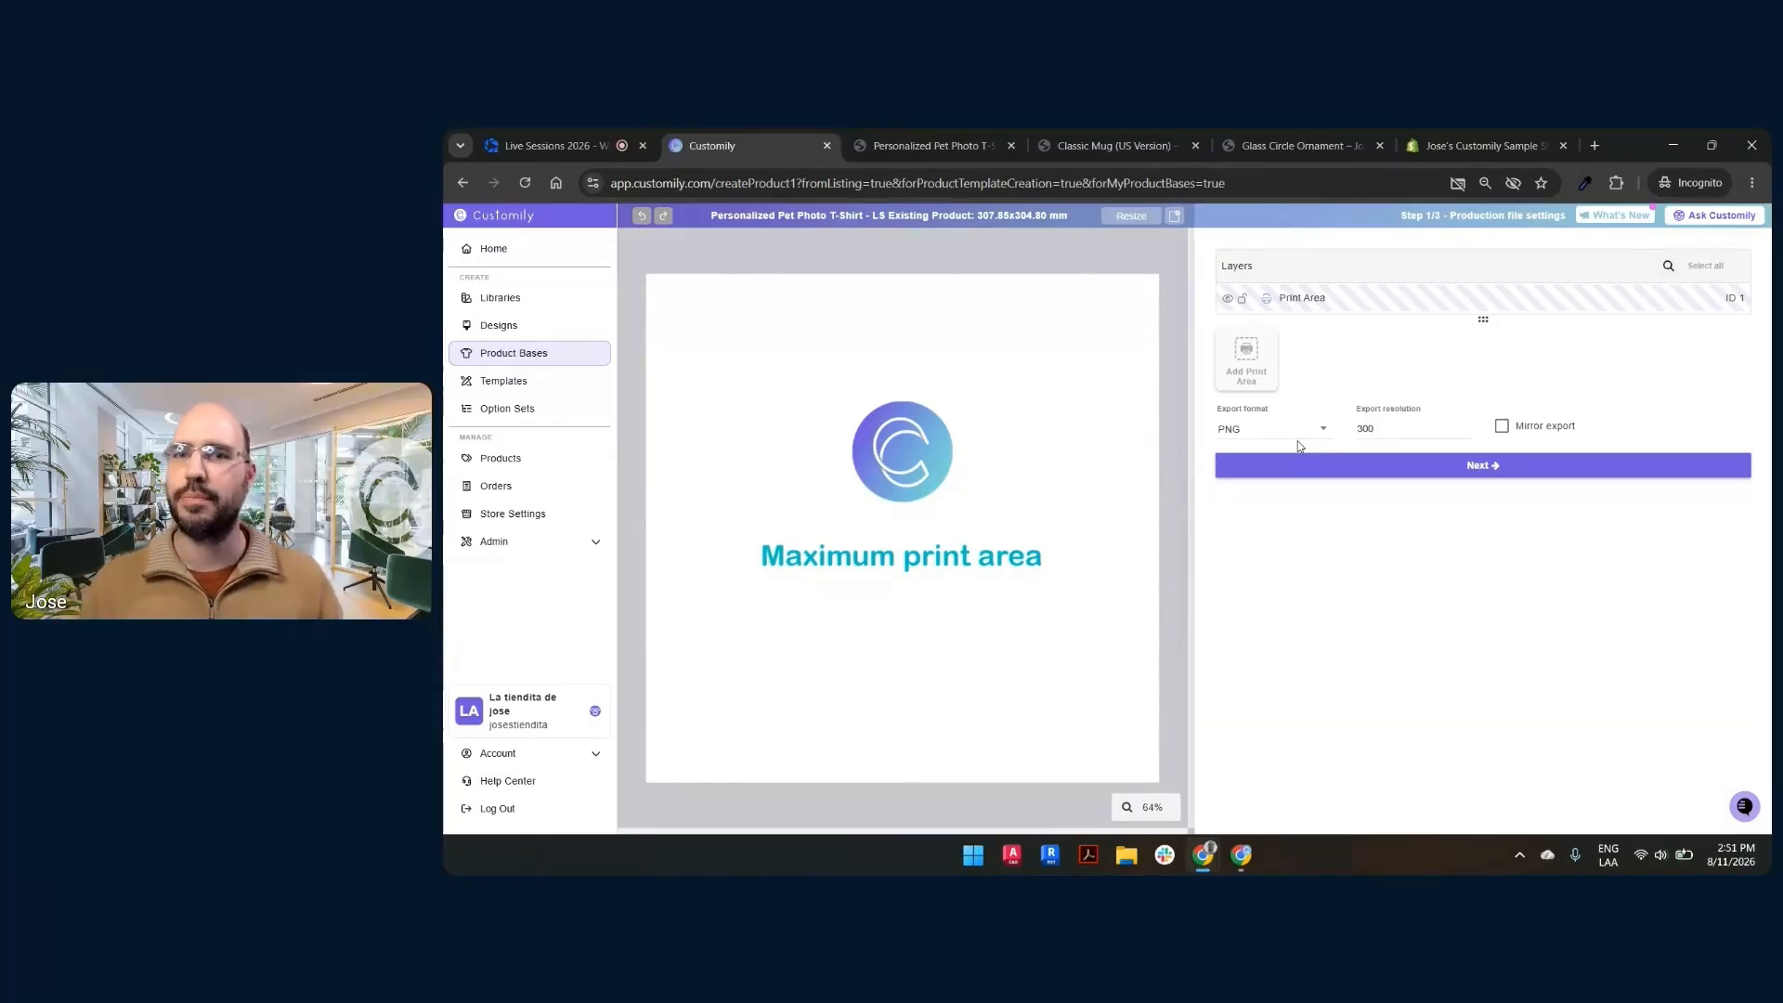
click(1126, 217)
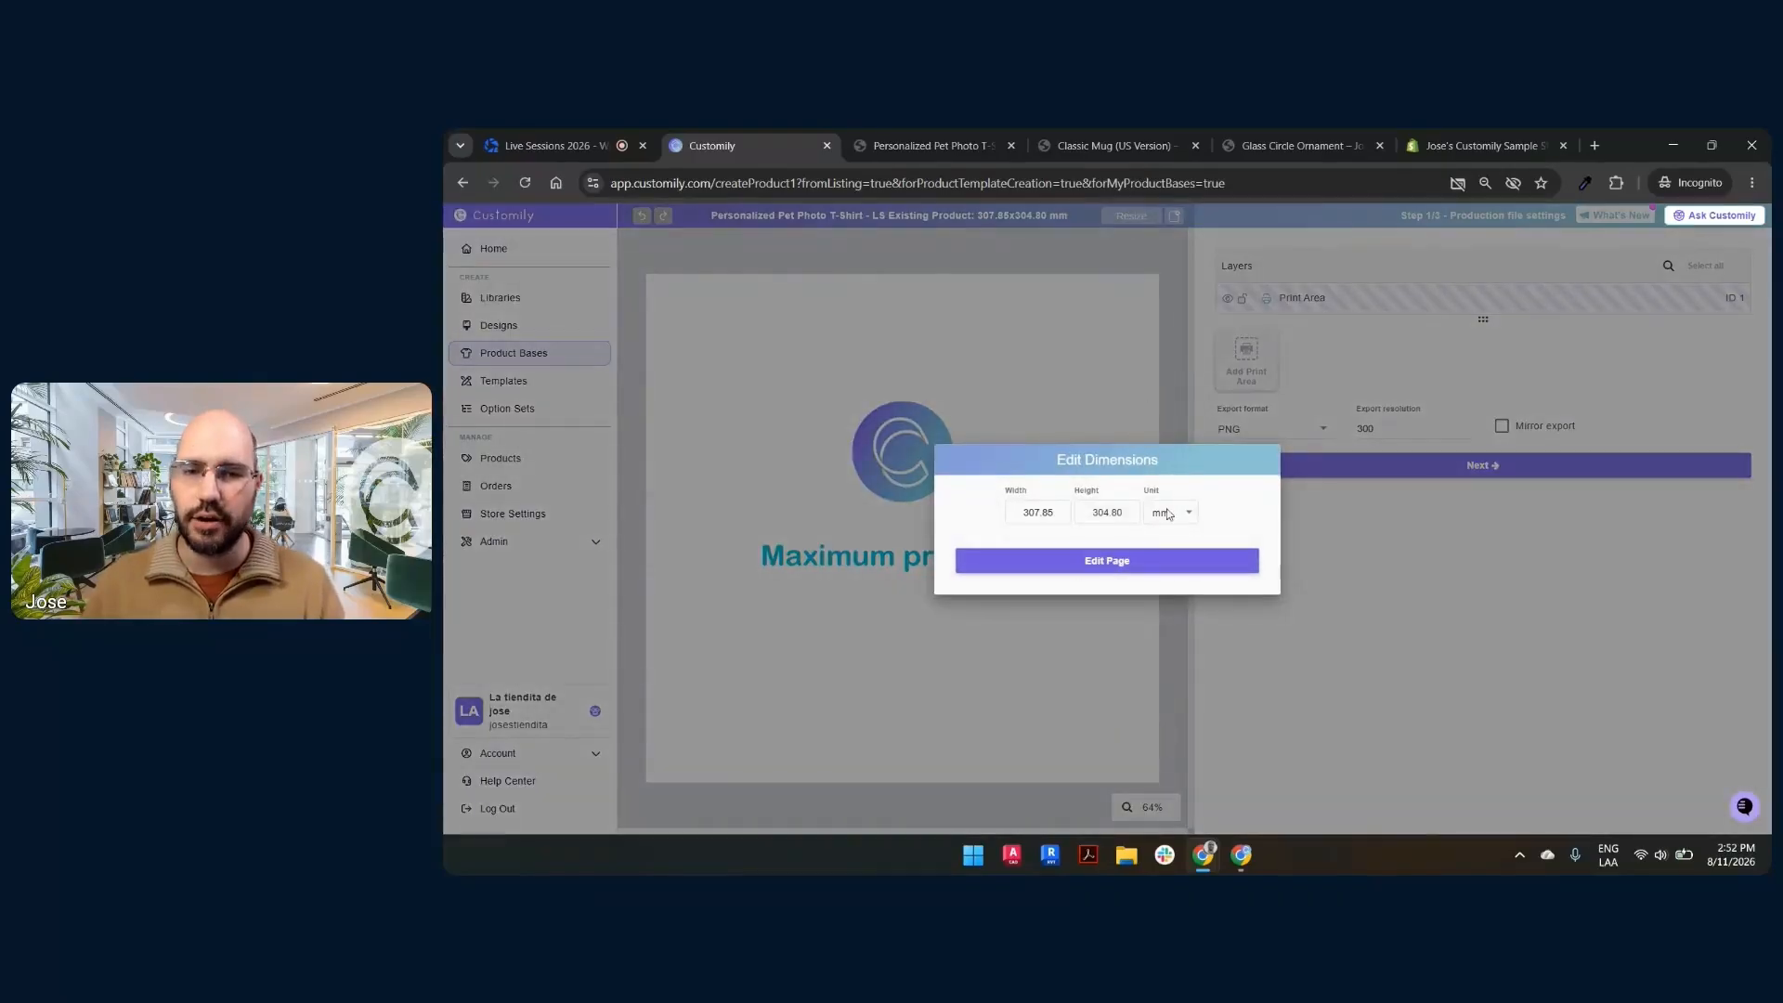
click(1169, 522)
click(1182, 557)
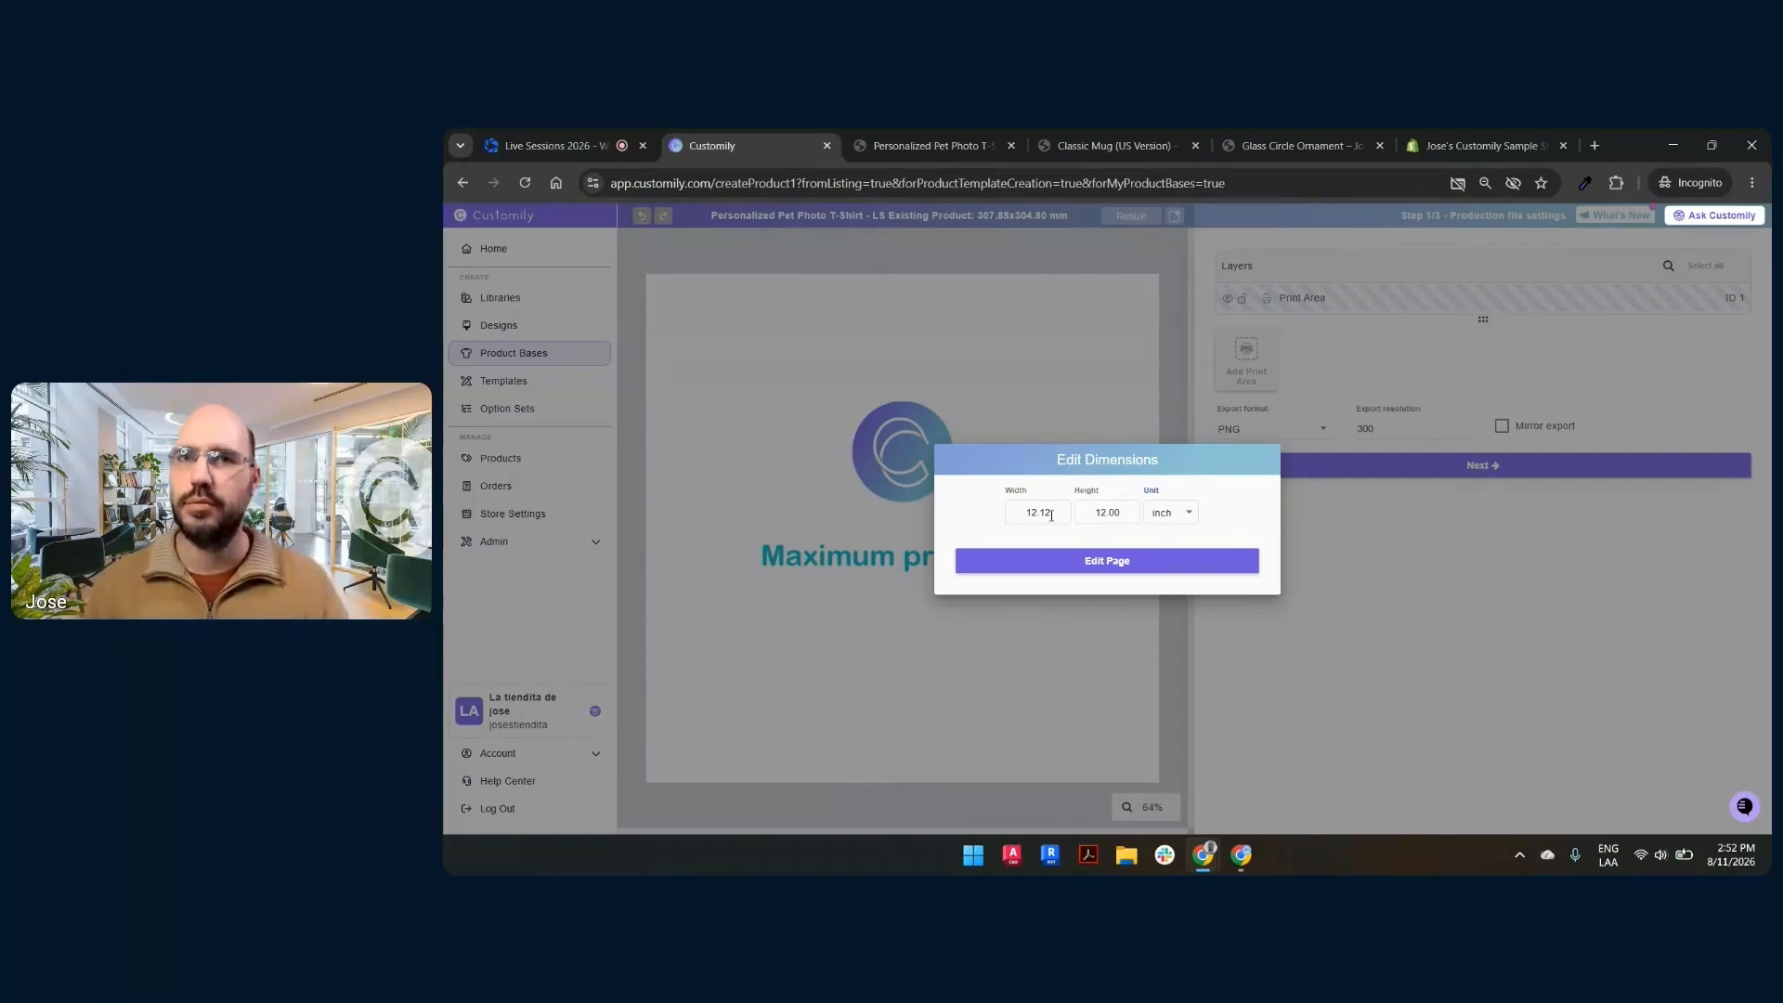
drag(1061, 513, 977, 503)
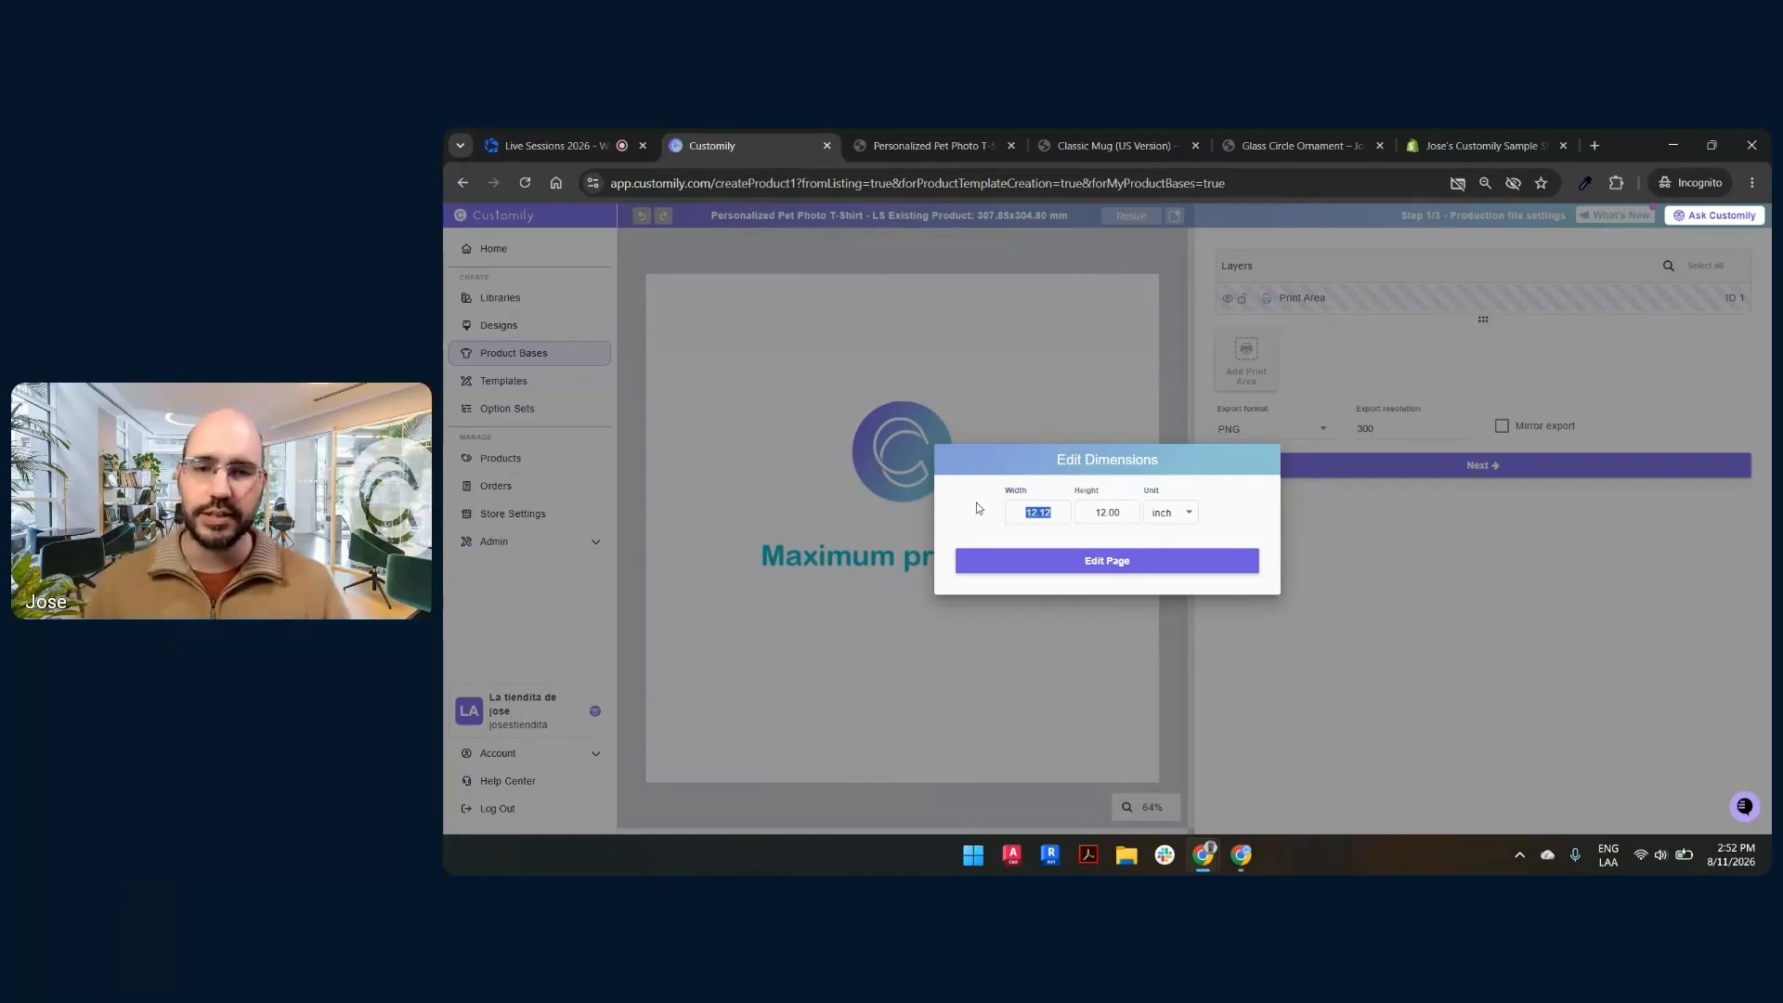
text(12)
key(Tab)
text(14)
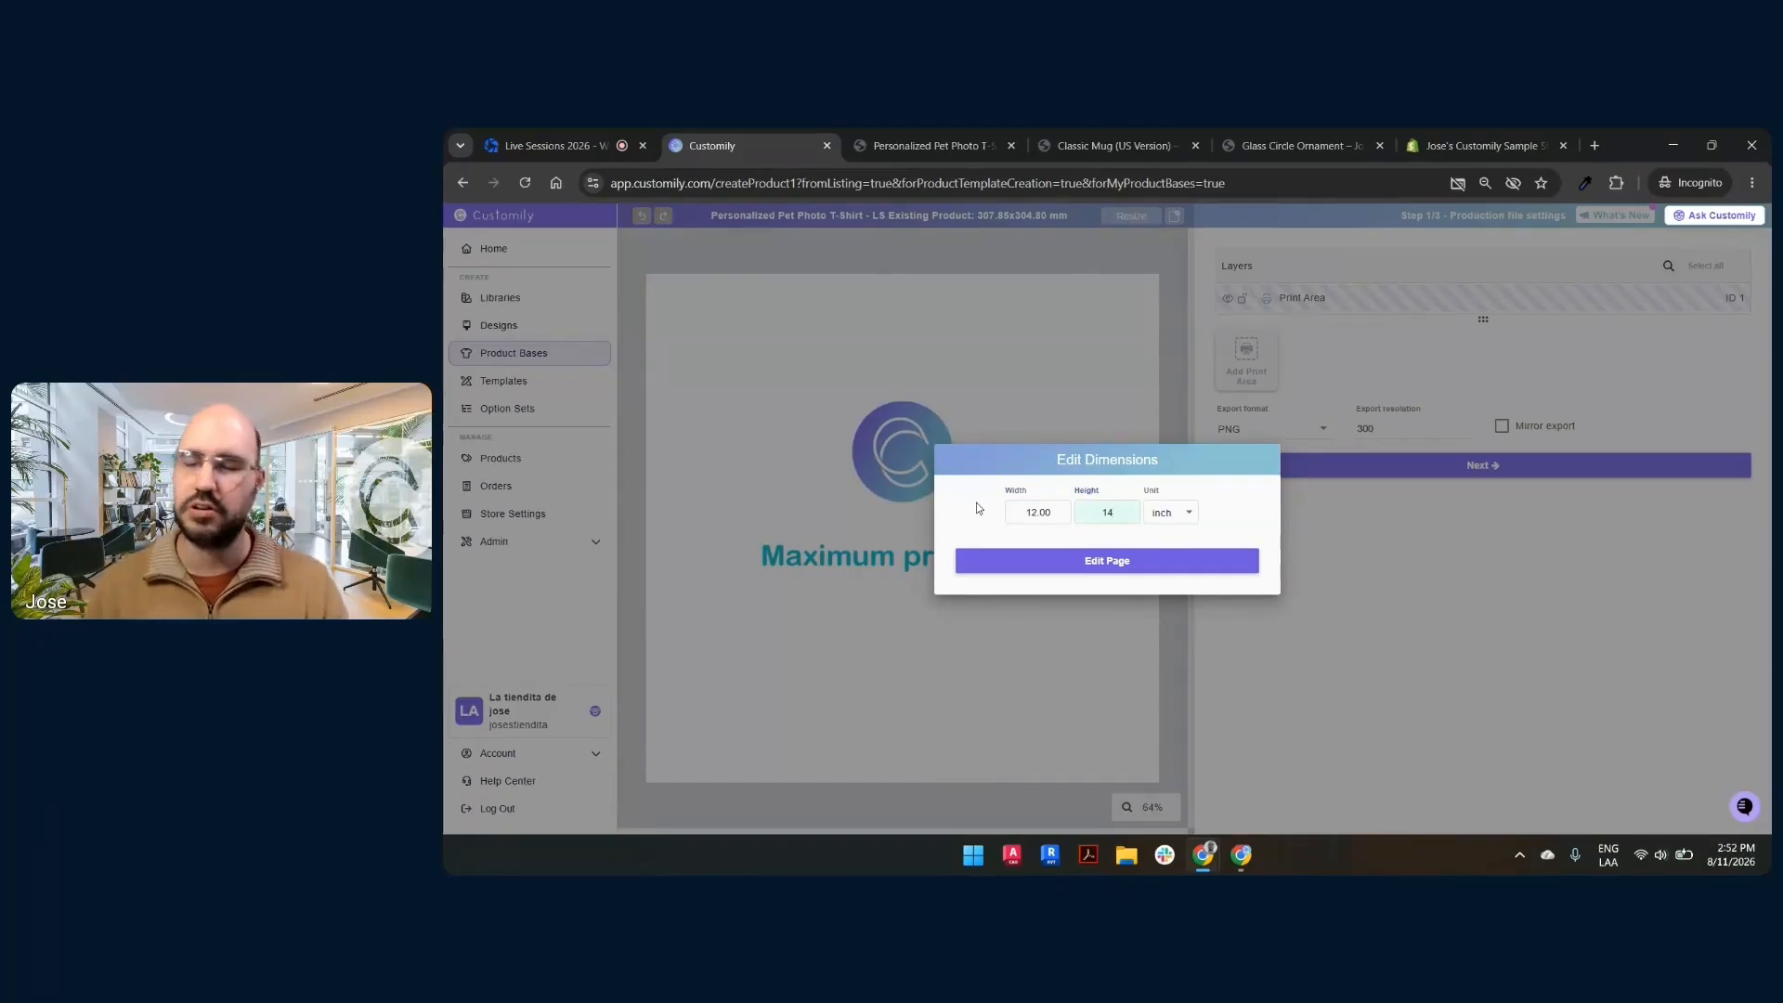
click(1127, 562)
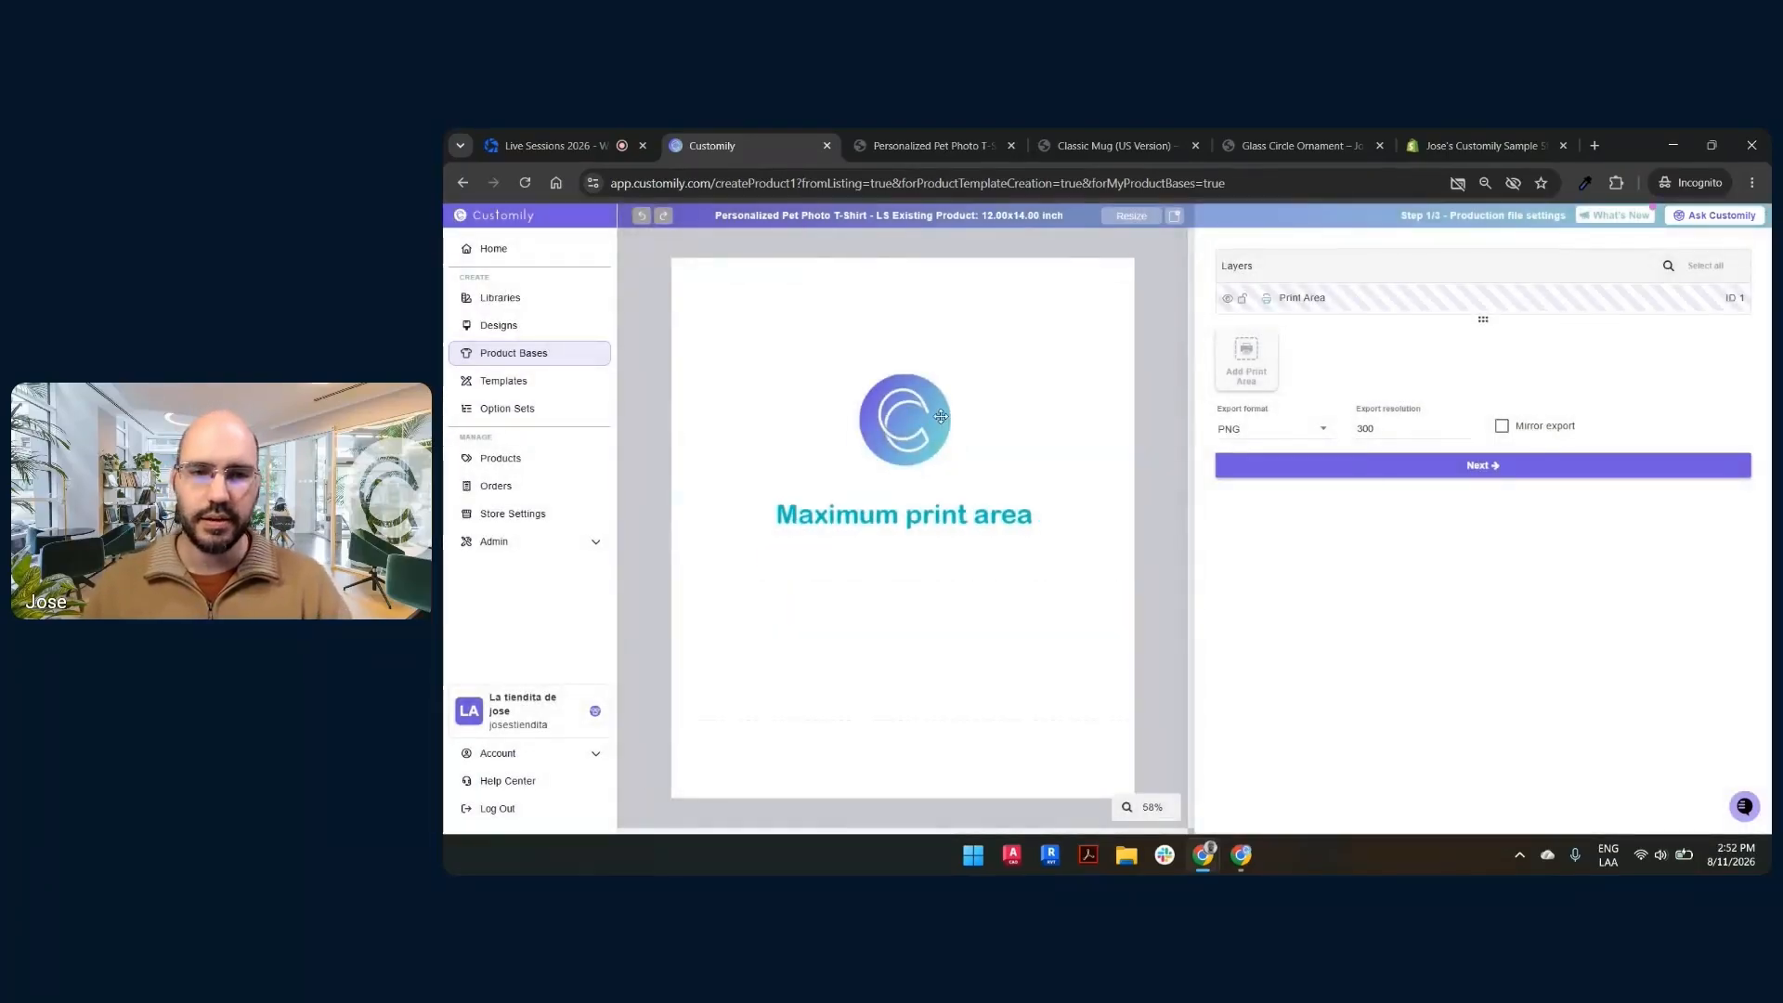
Fit the Print Area layer to the entire production file page.
click(941, 417)
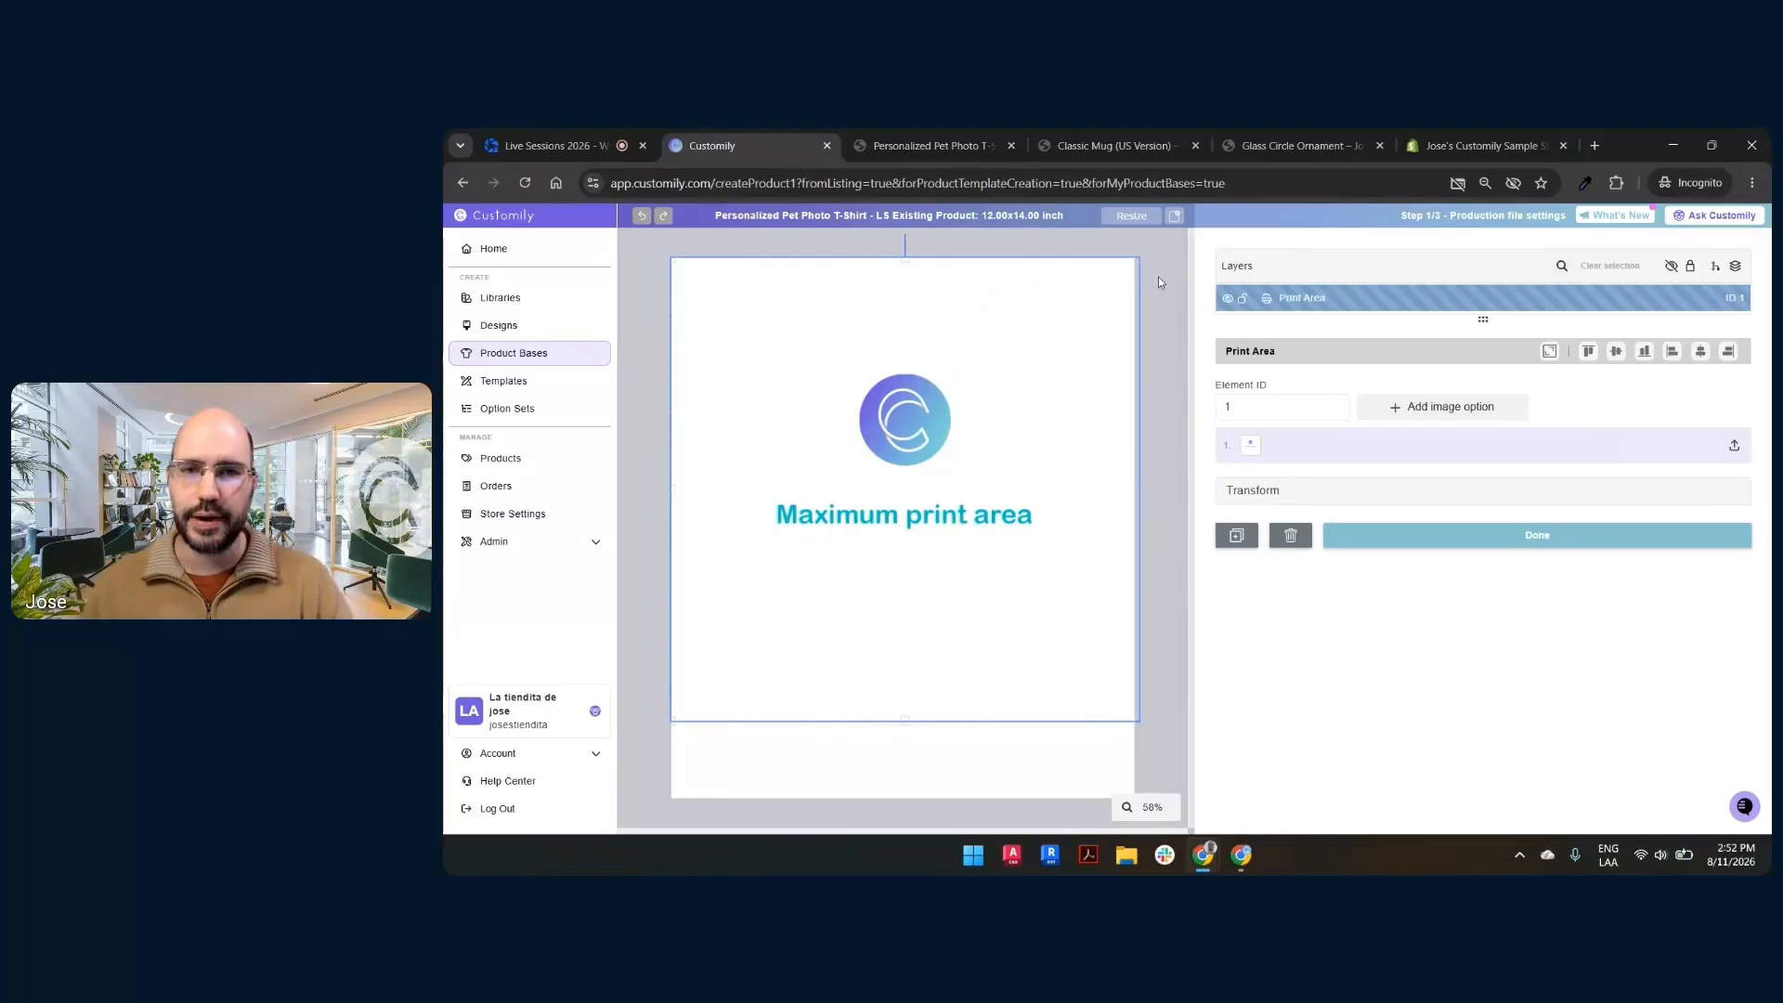
click(1549, 351)
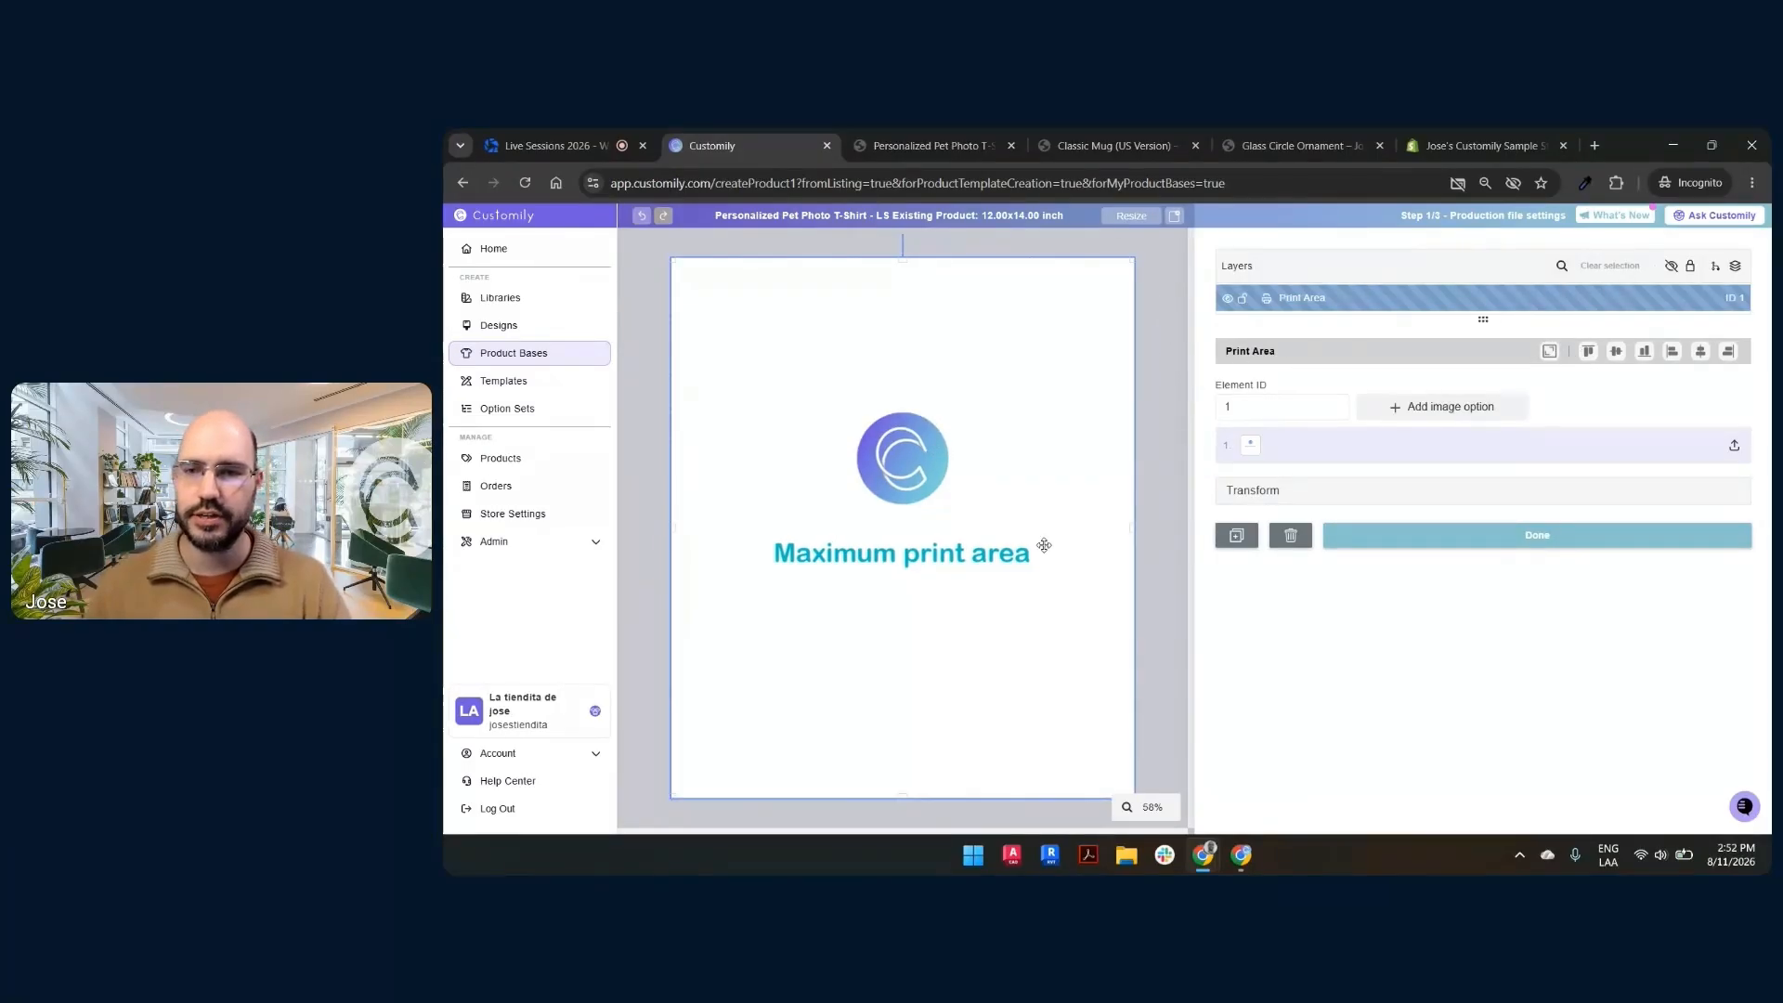
click(1430, 536)
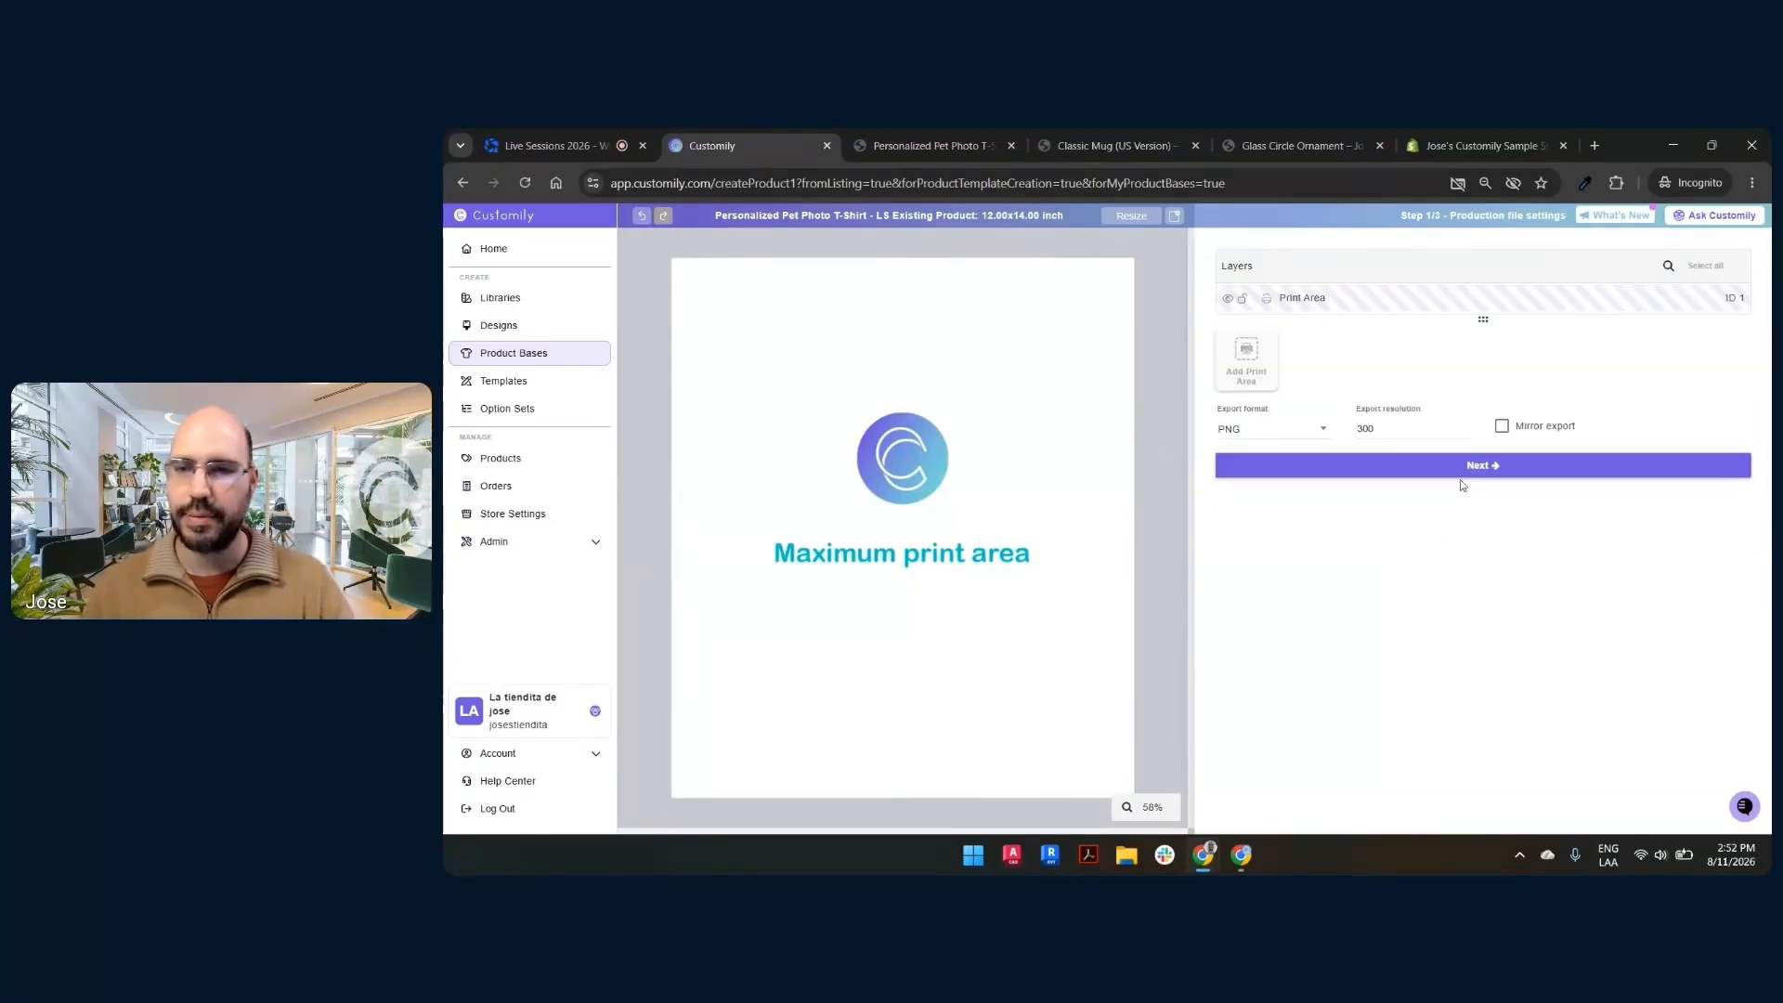
Review the available export formats and the export resolution of the production file.
click(1277, 428)
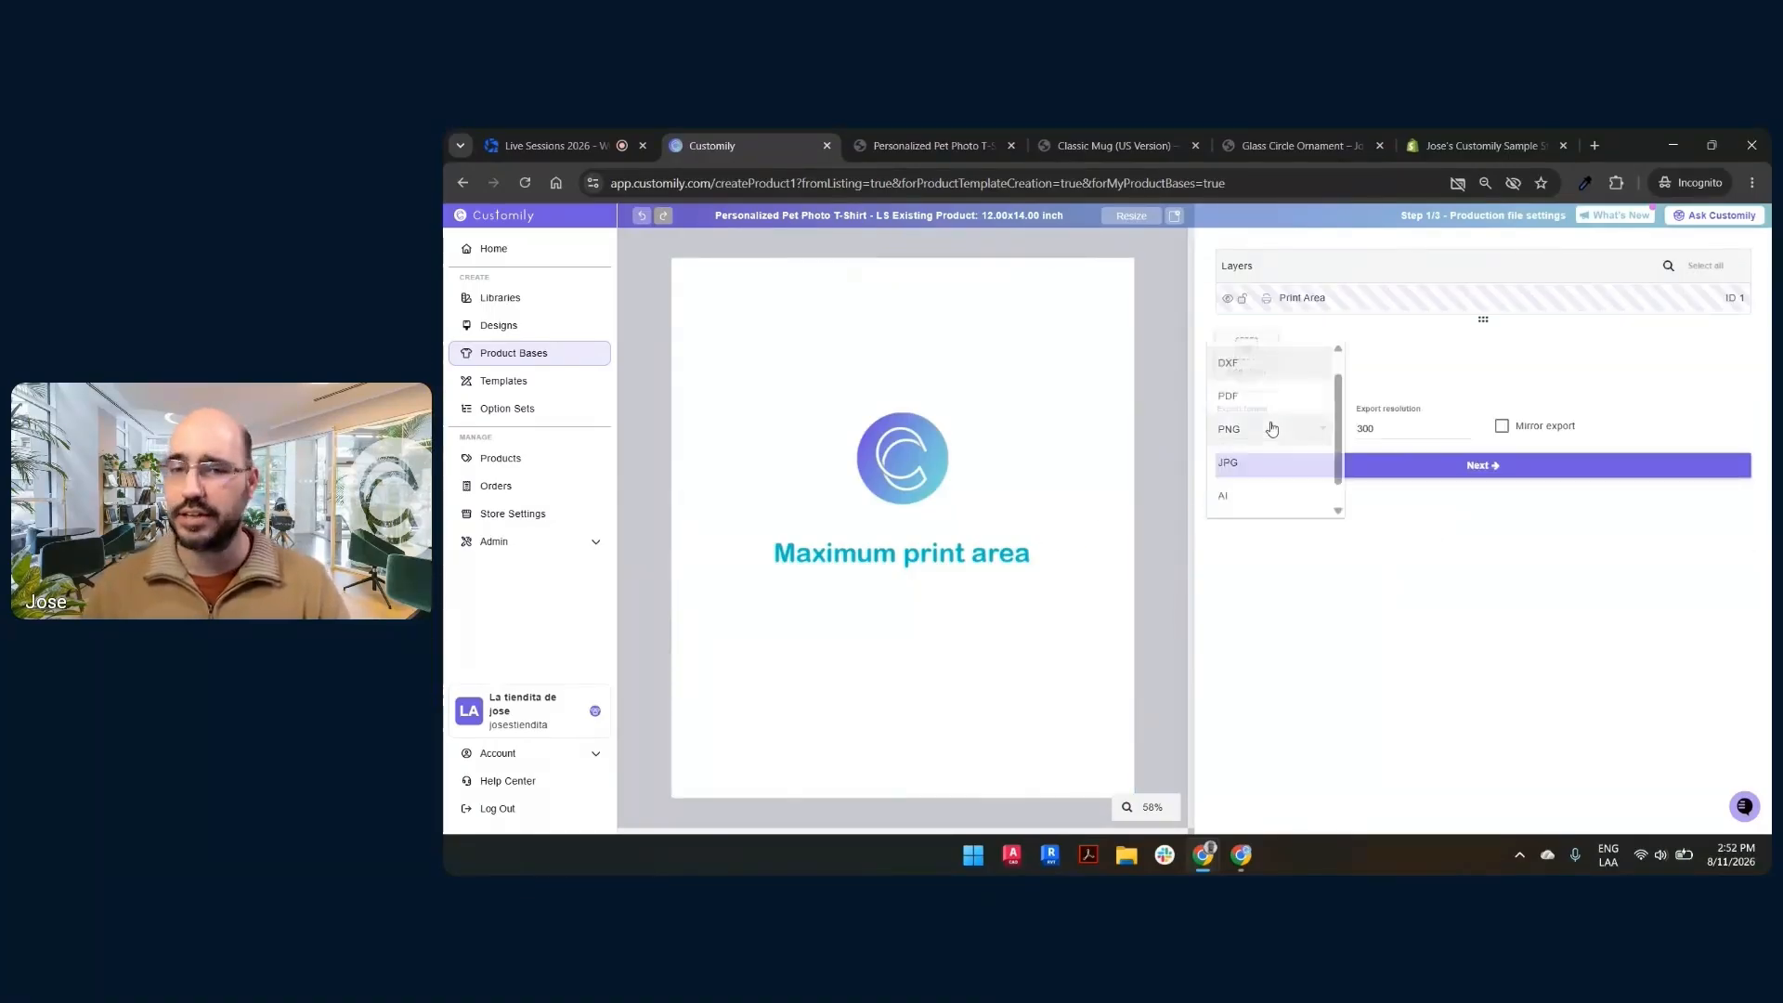
scroll(1270, 409, up, 1)
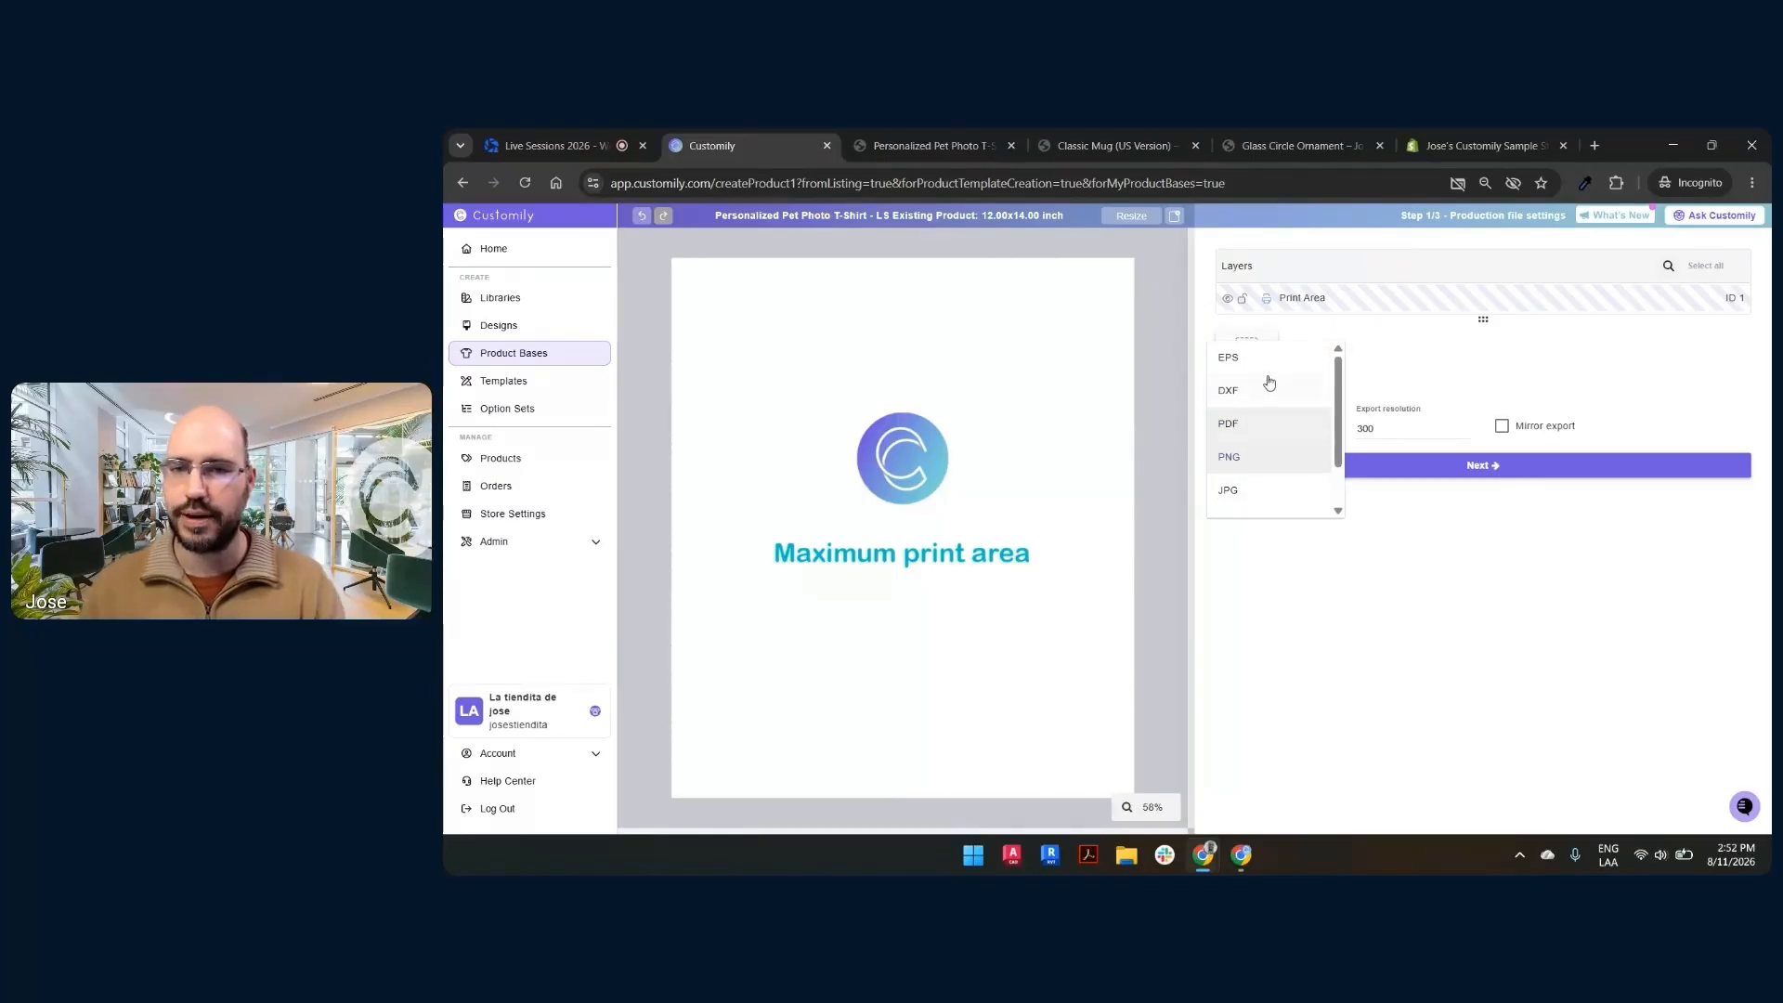
scroll(1263, 451, down, 2)
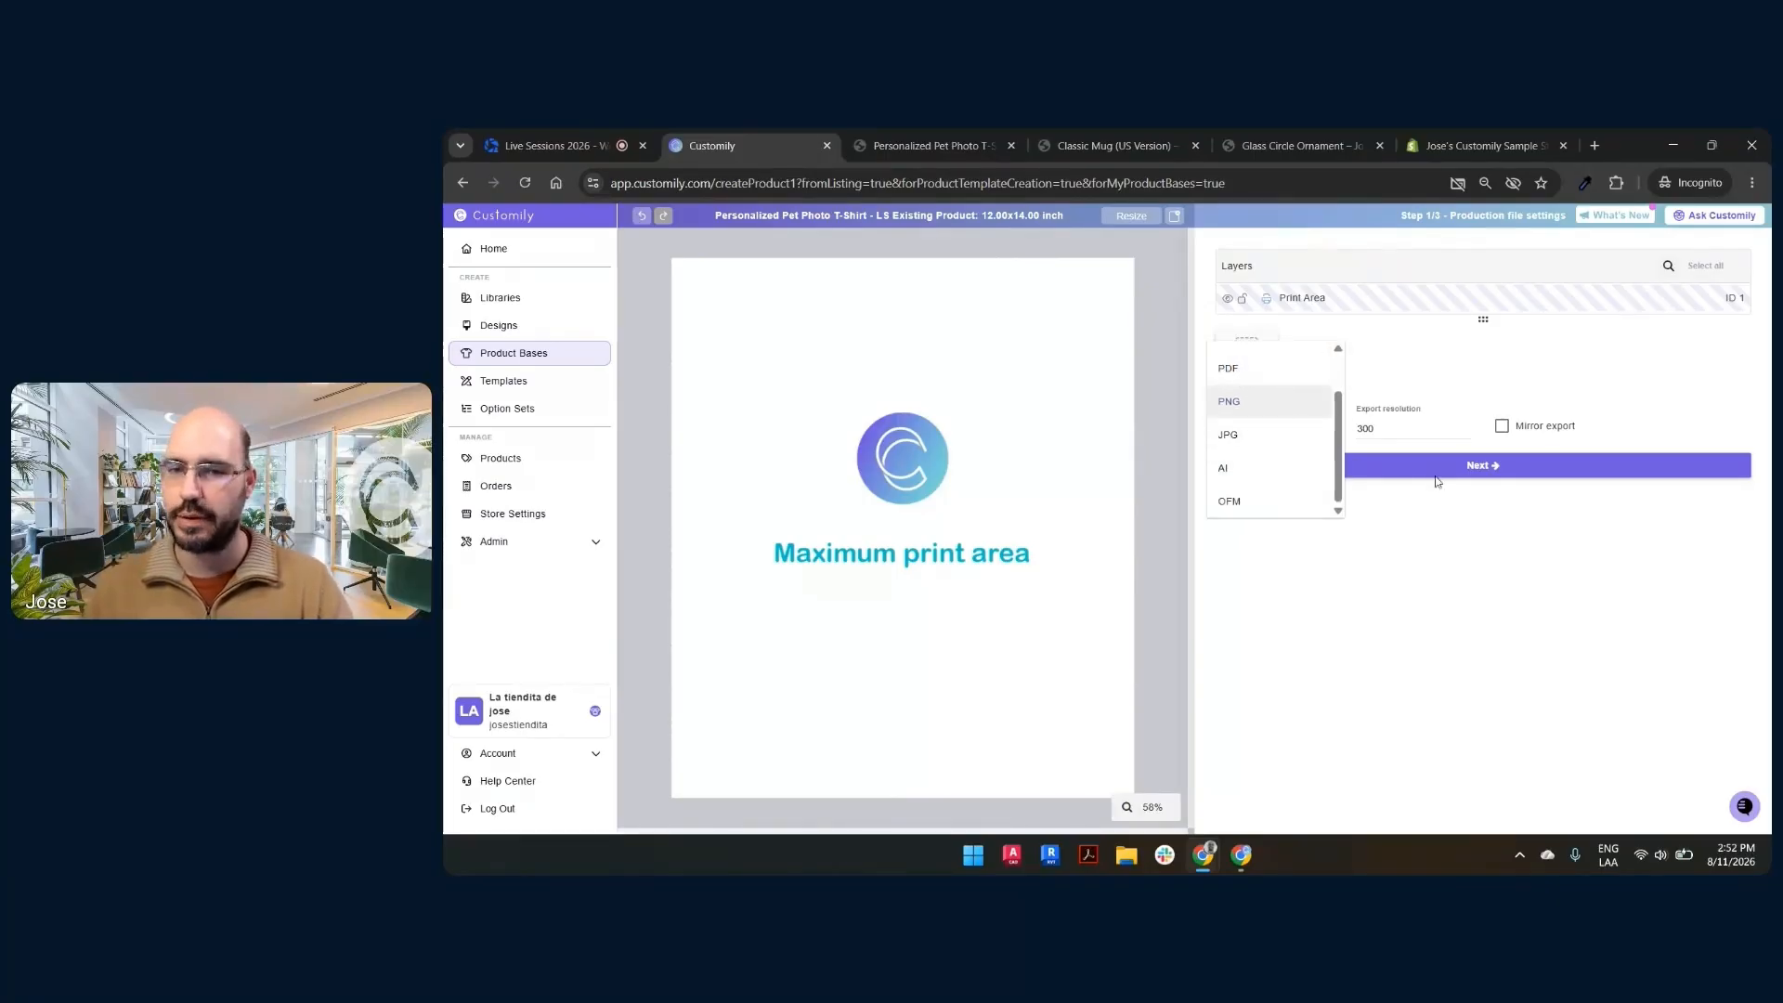
click(1431, 537)
drag(1389, 428, 1353, 437)
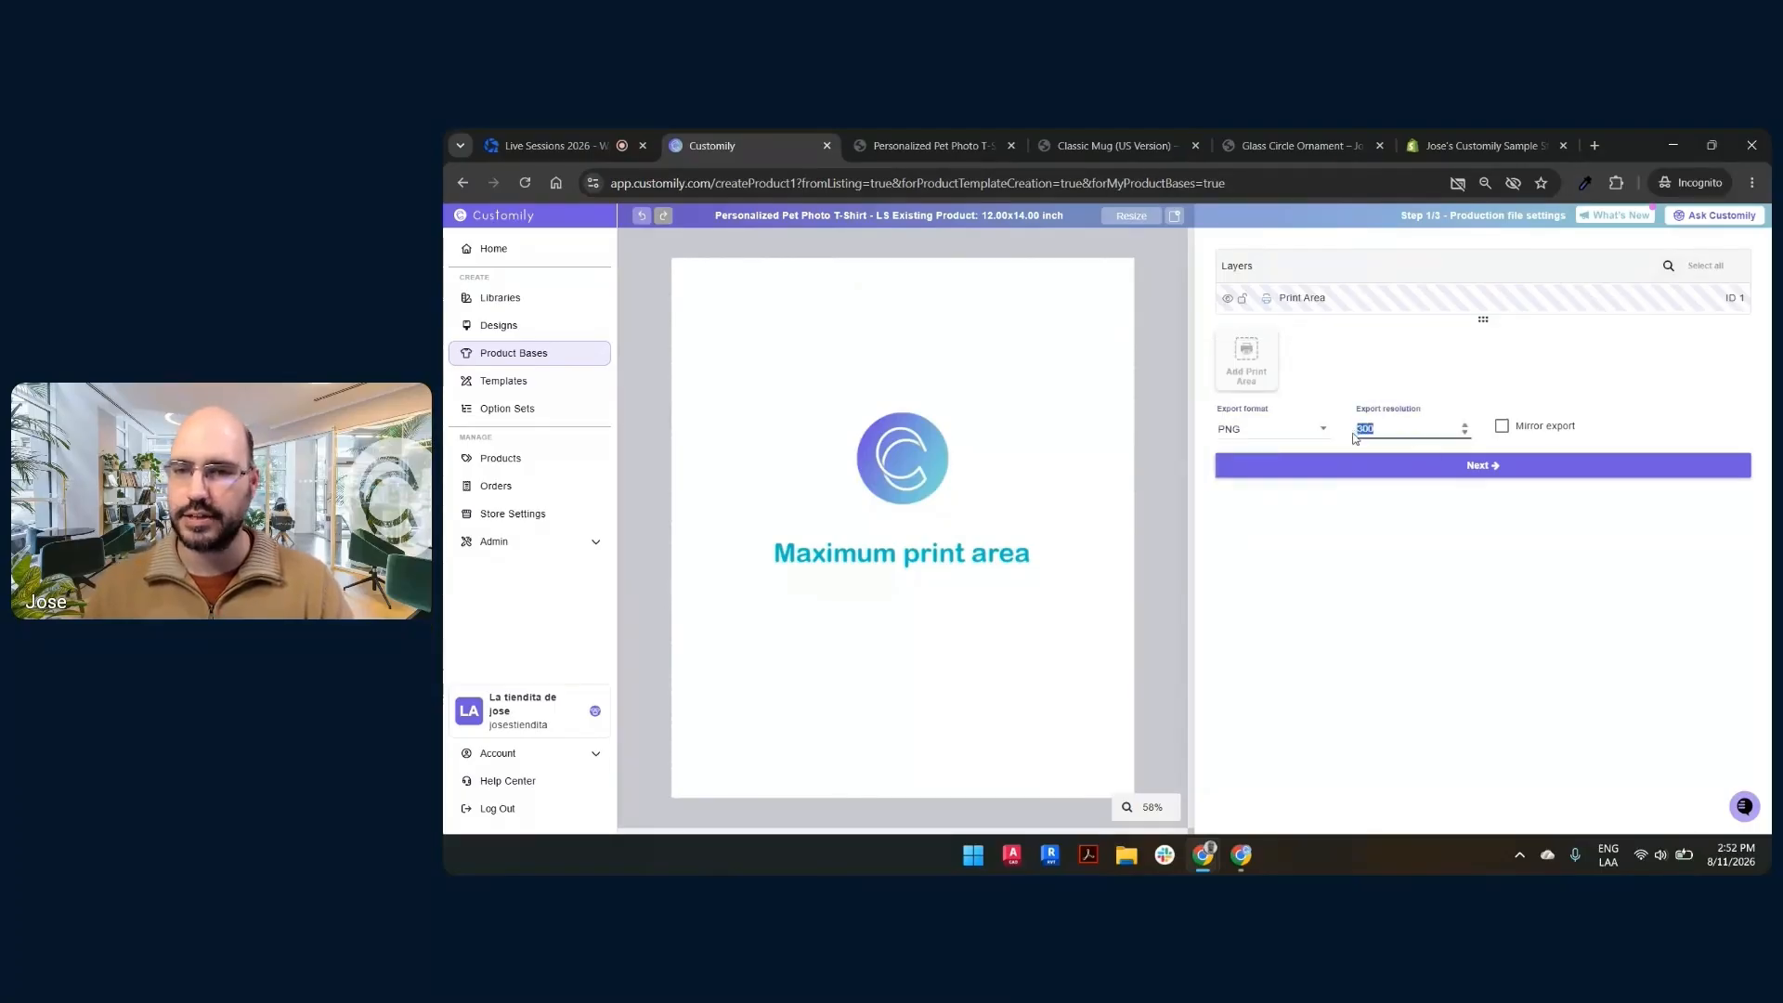
click(1427, 535)
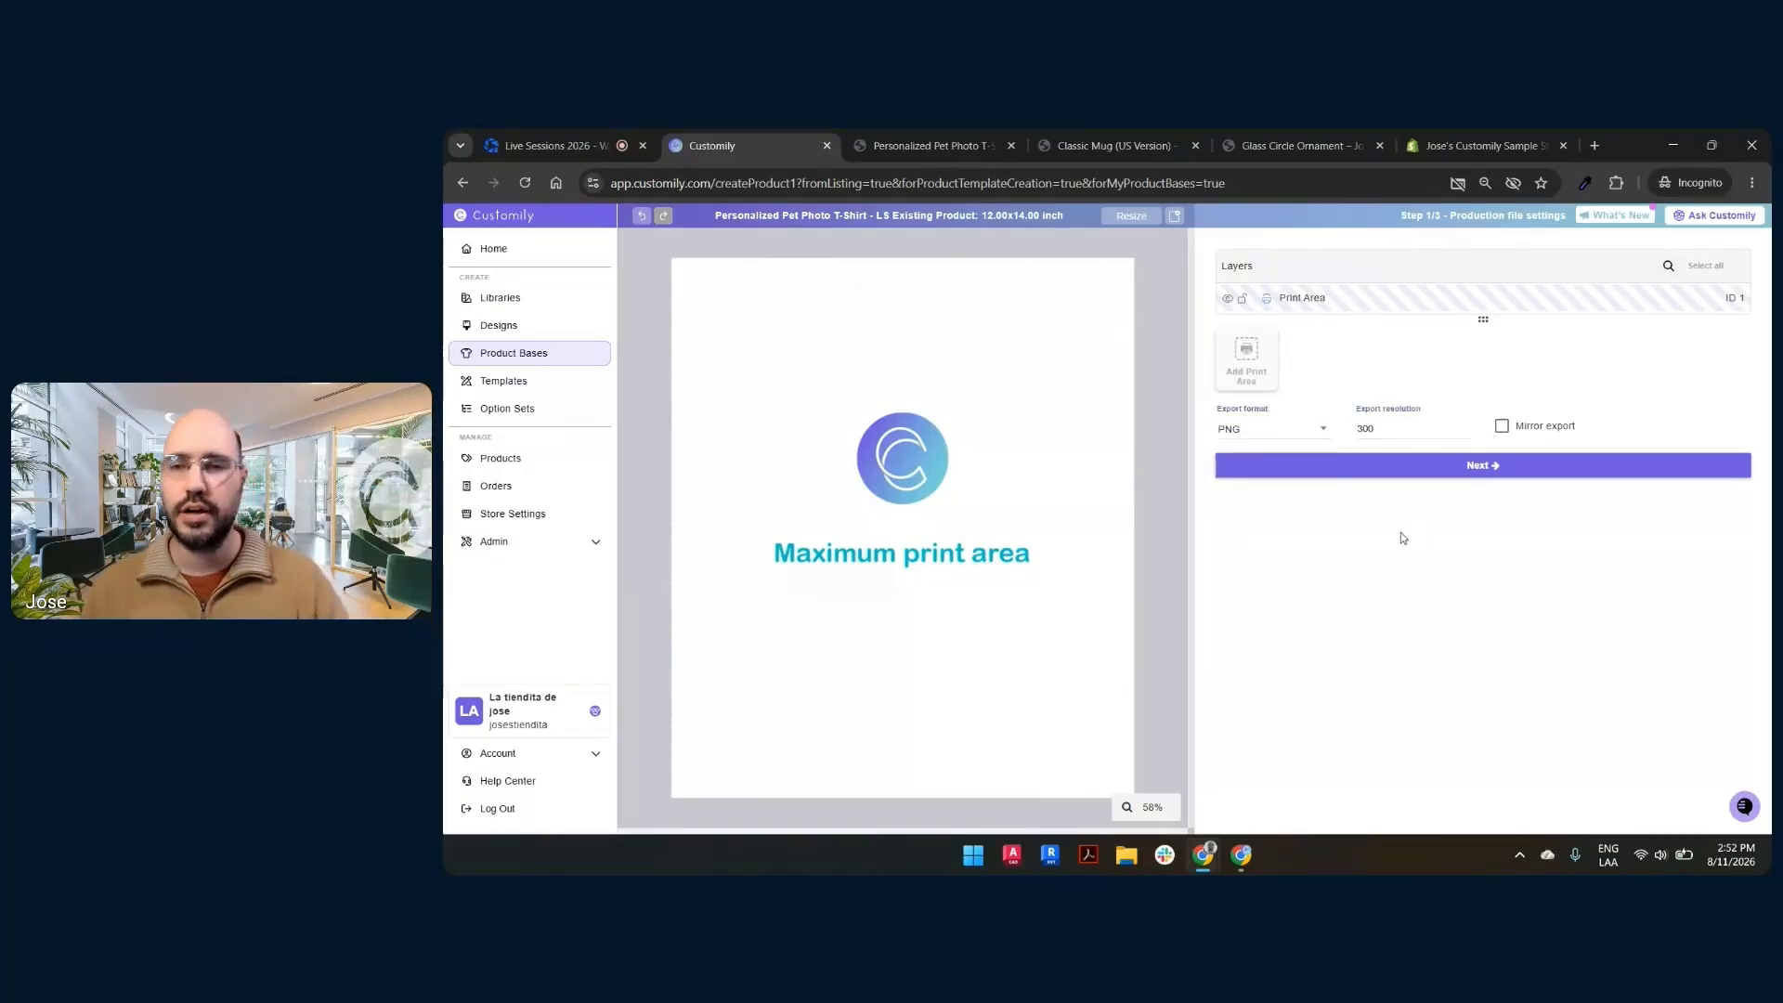
Proceed to the preview settings, shrink the Print Area on the T-shirt mockup and place it centered on the chest.
click(1452, 471)
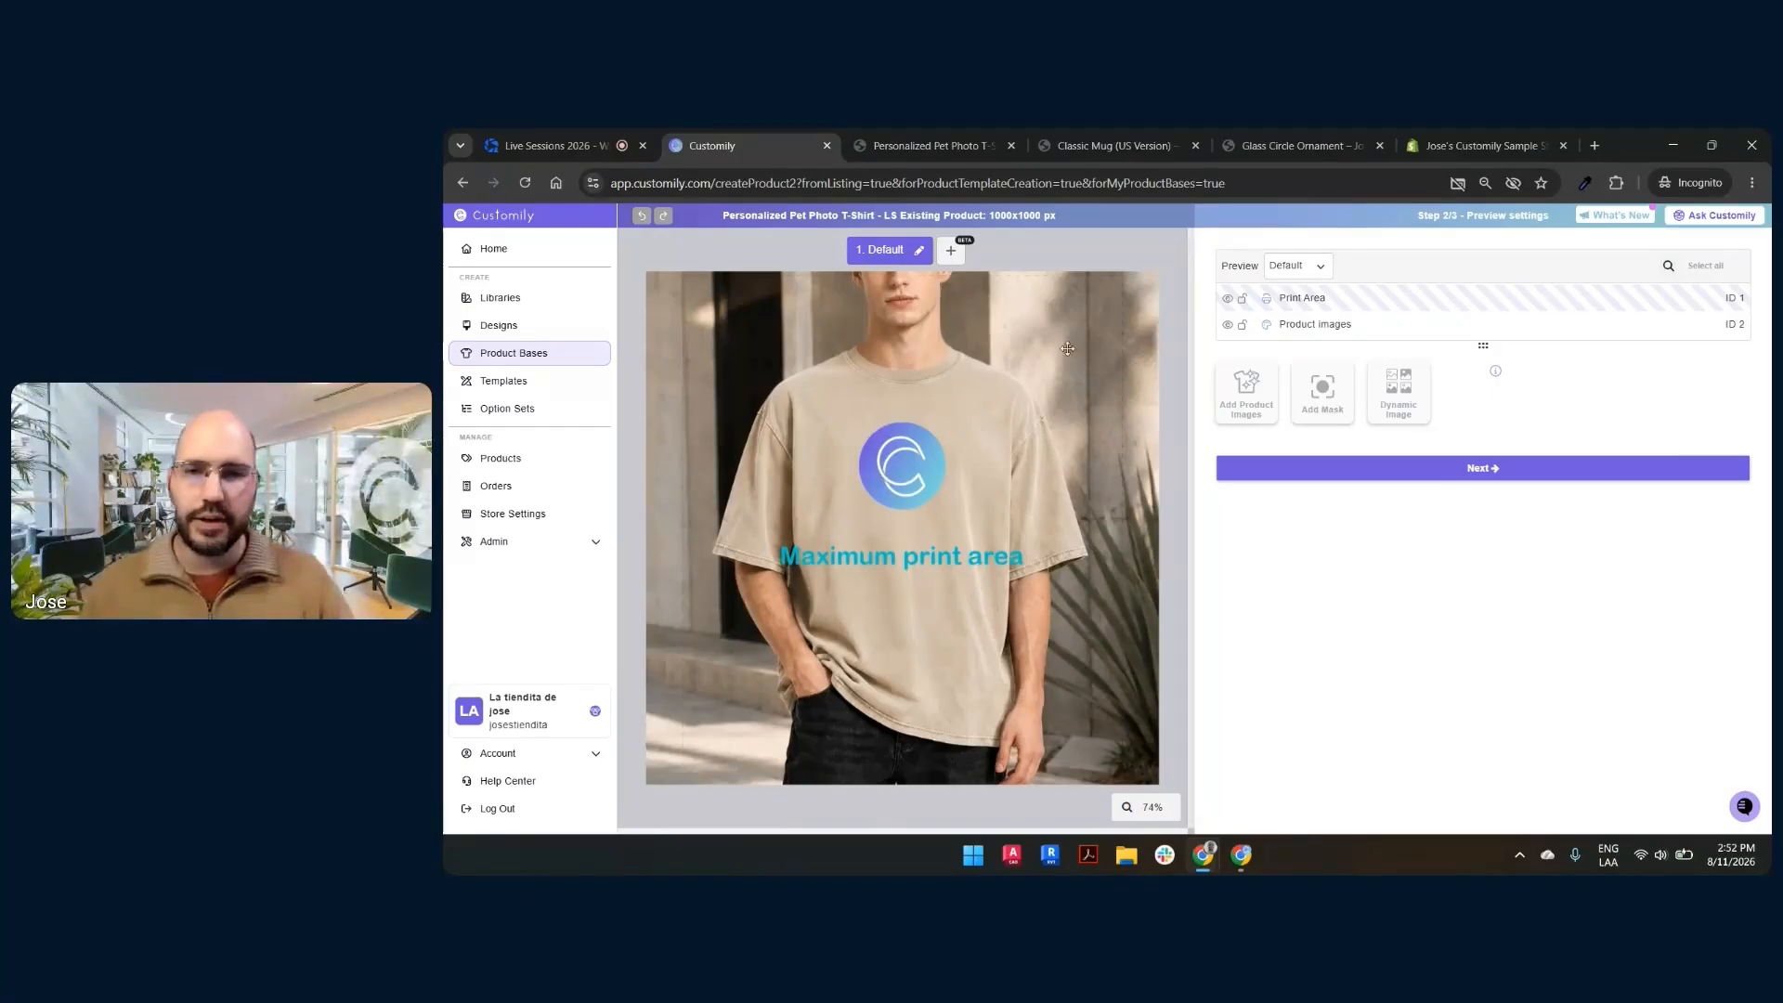
click(1303, 299)
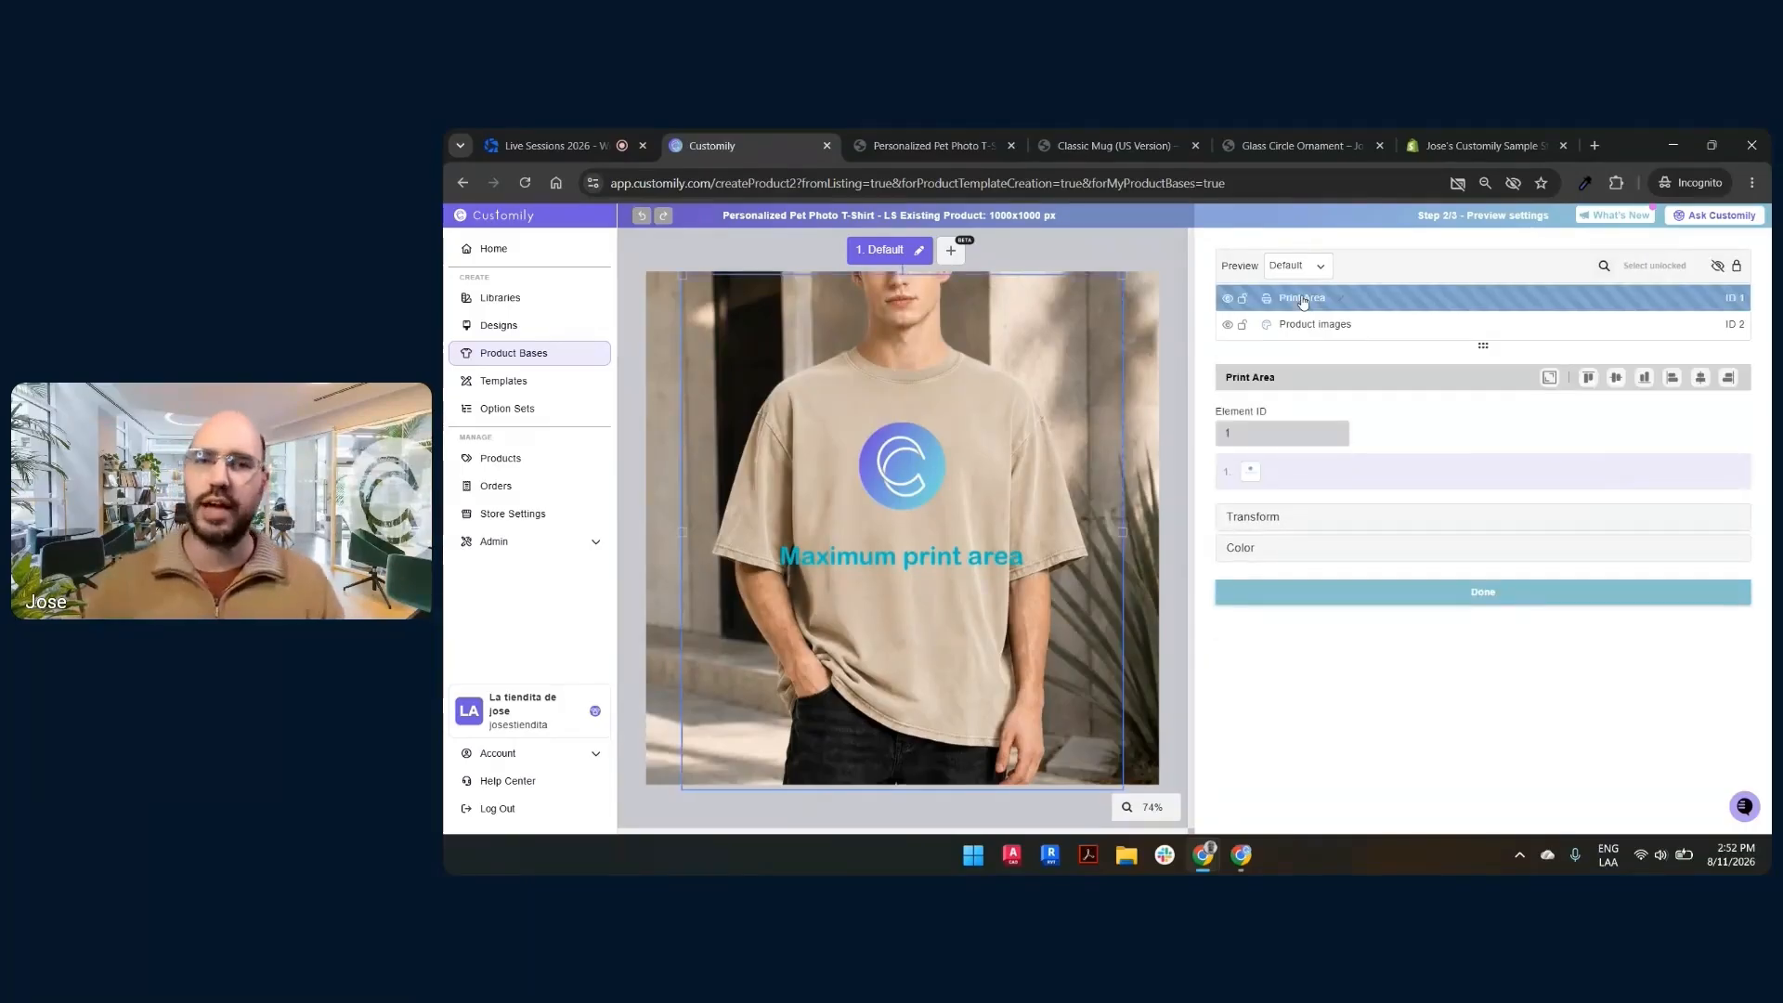
drag(1121, 275, 993, 412)
drag(682, 421, 863, 526)
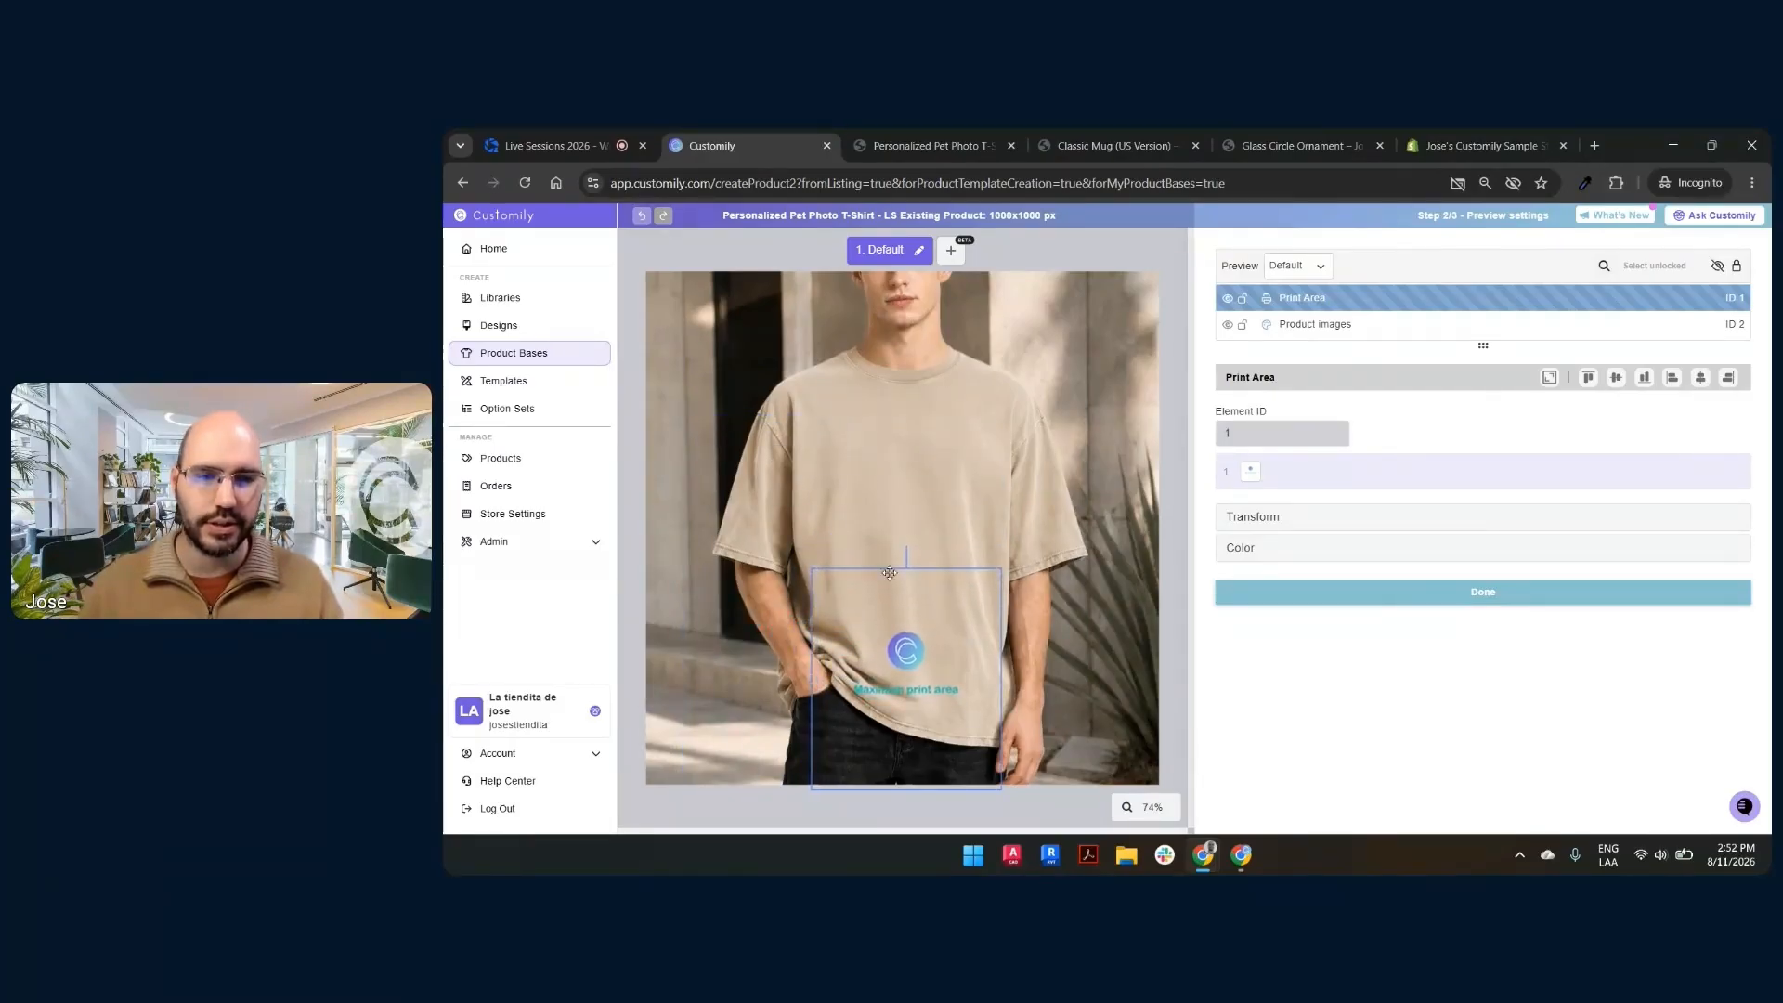
drag(898, 599, 899, 424)
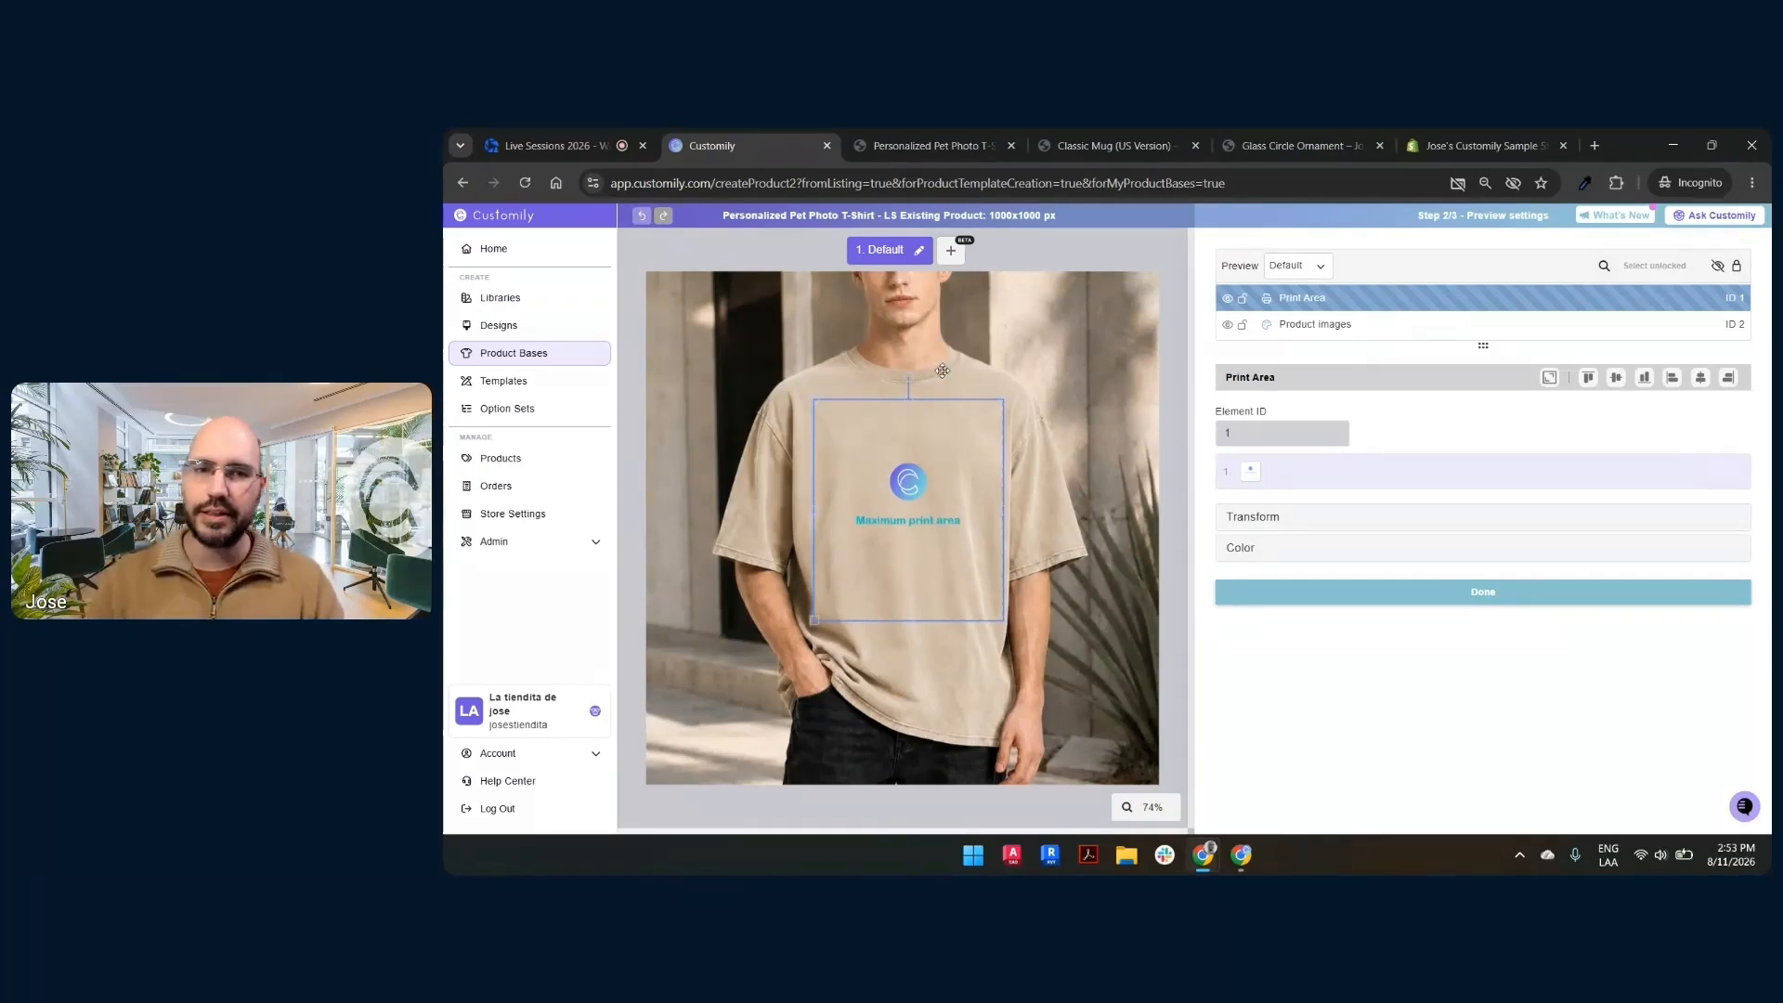
Check the artwork placement on the original store listing, finish the Print Area placement and proceed to the product base overview.
click(914, 146)
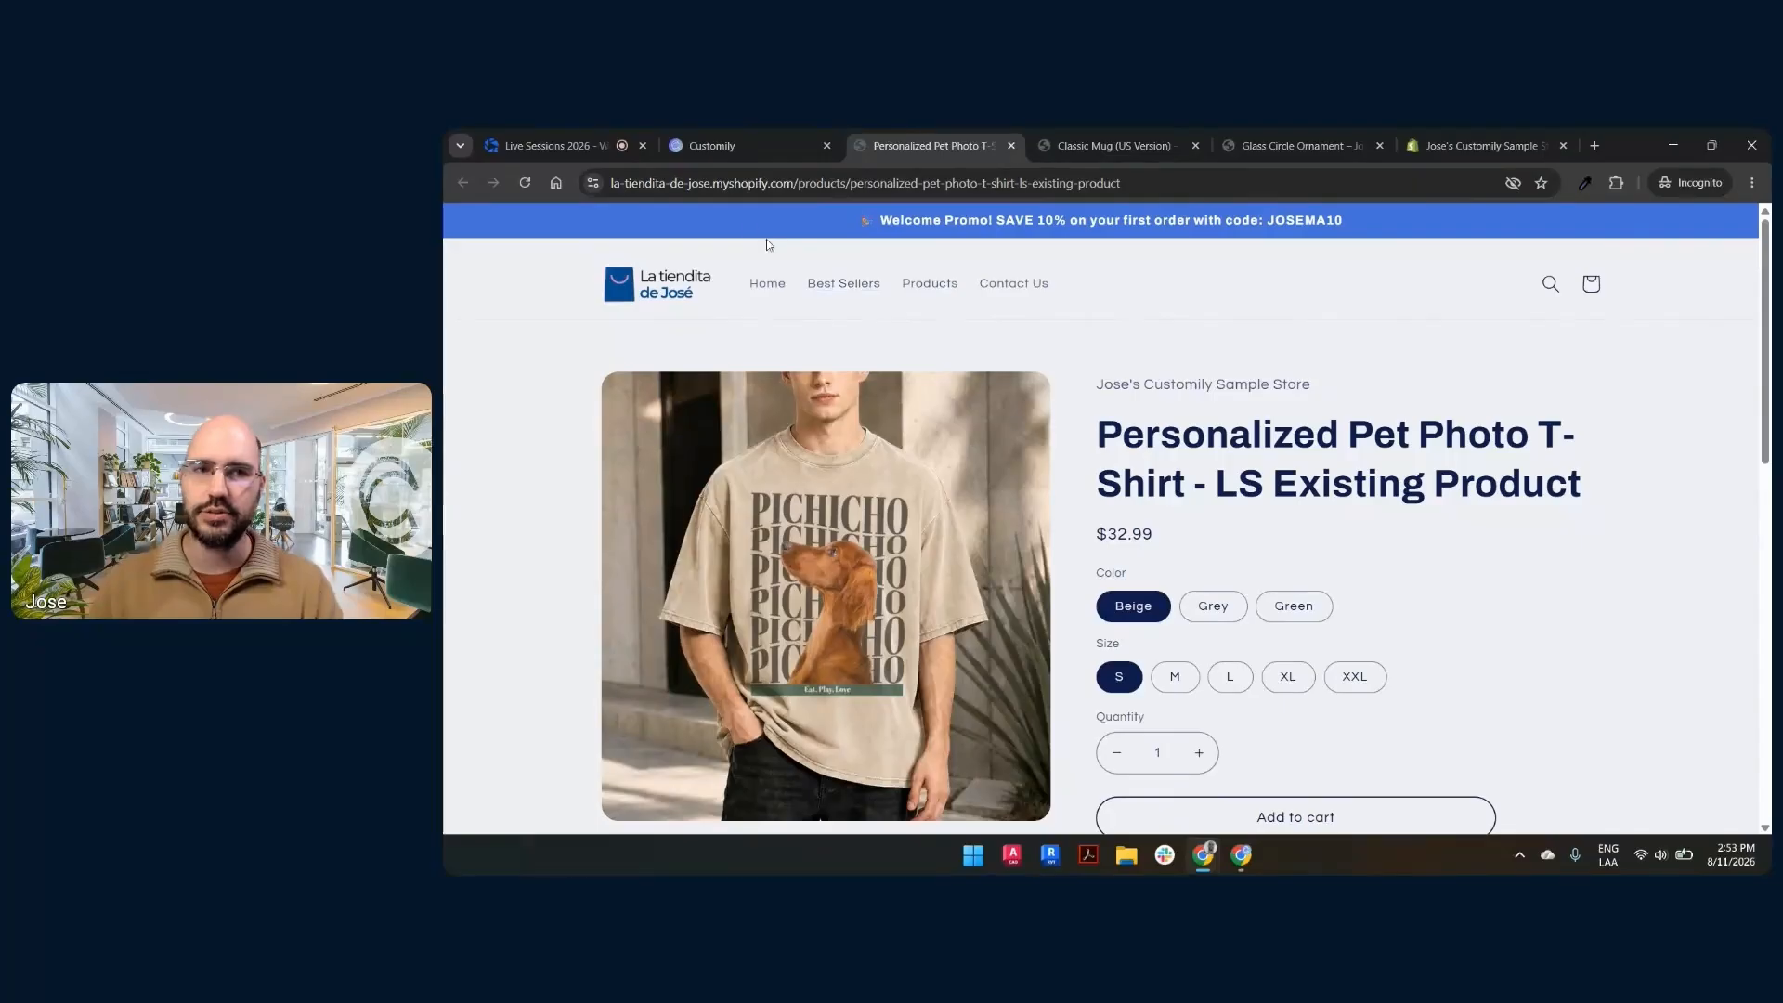
click(725, 146)
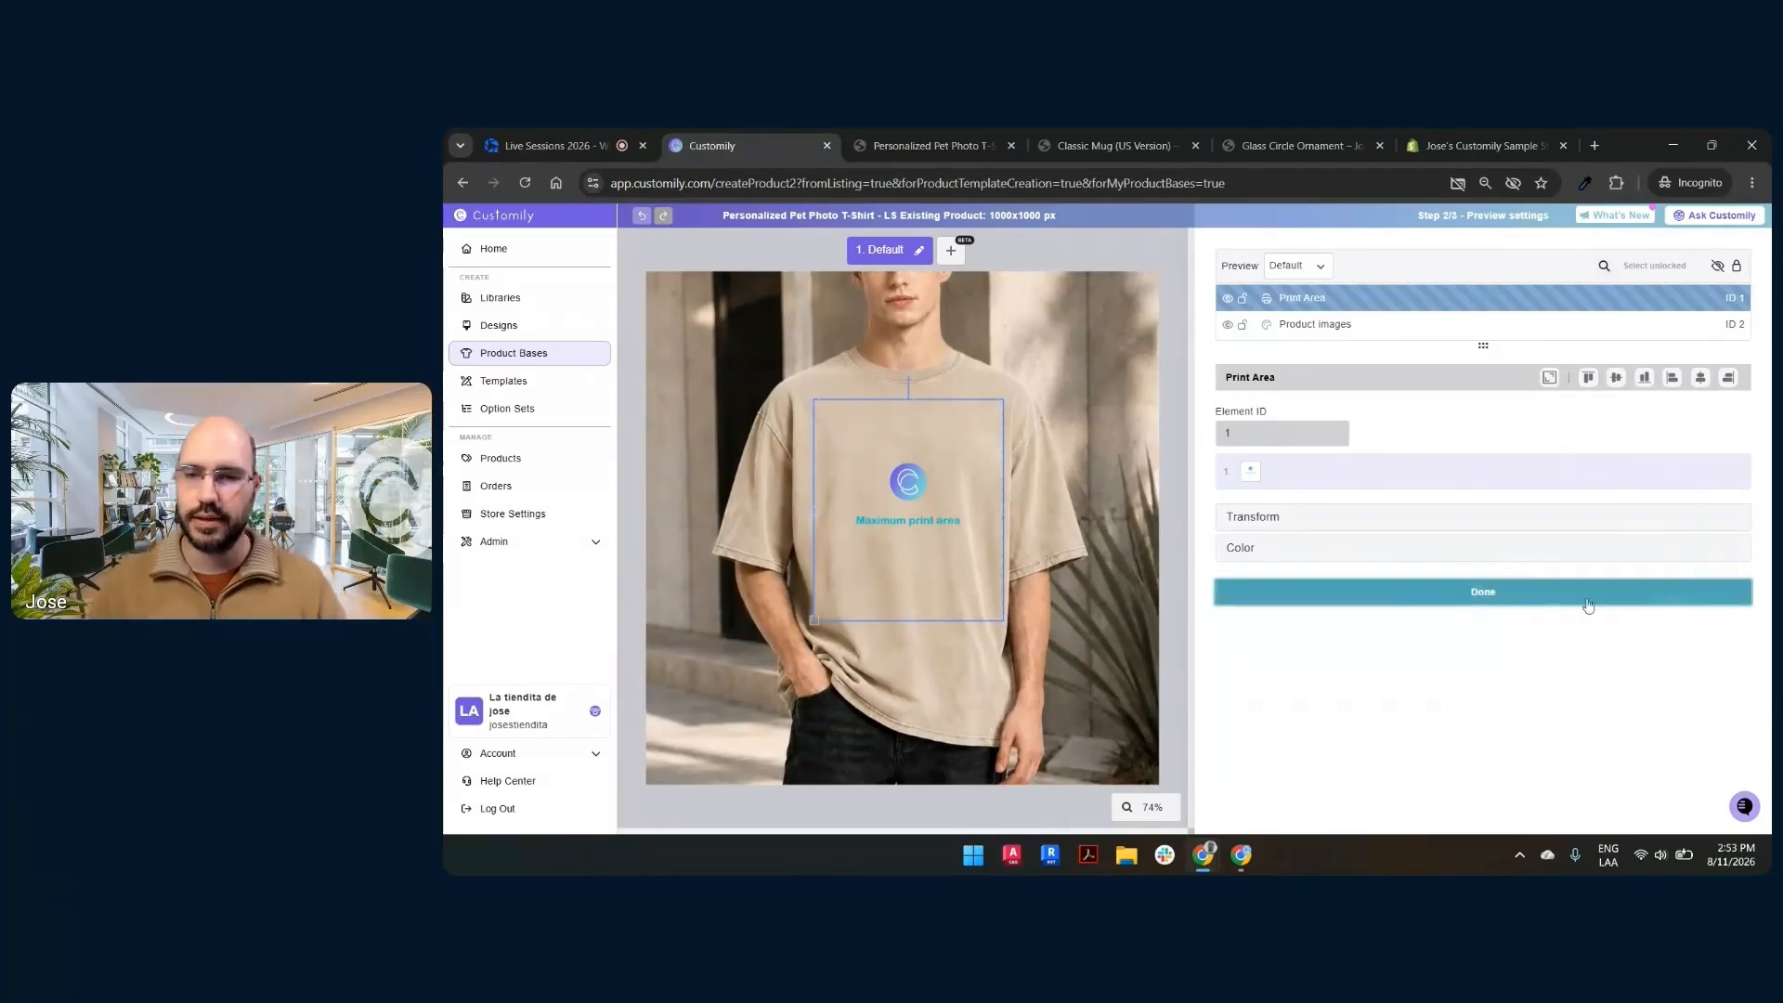
click(1520, 596)
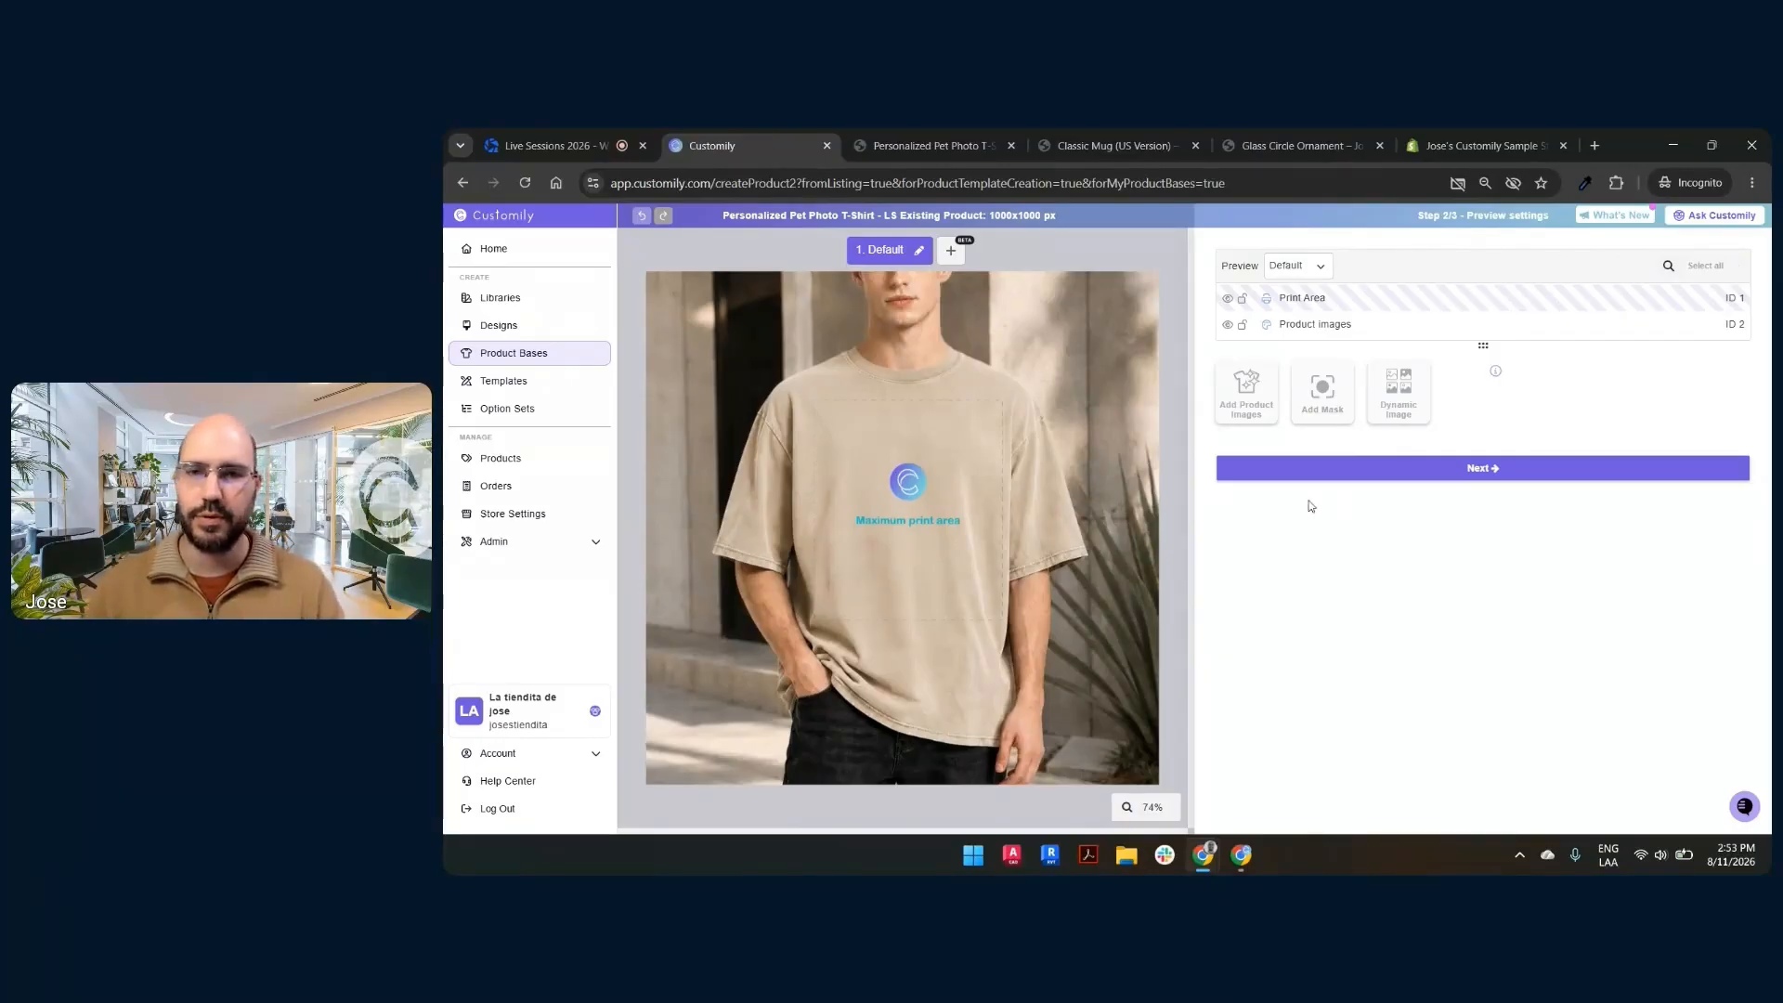
click(1415, 467)
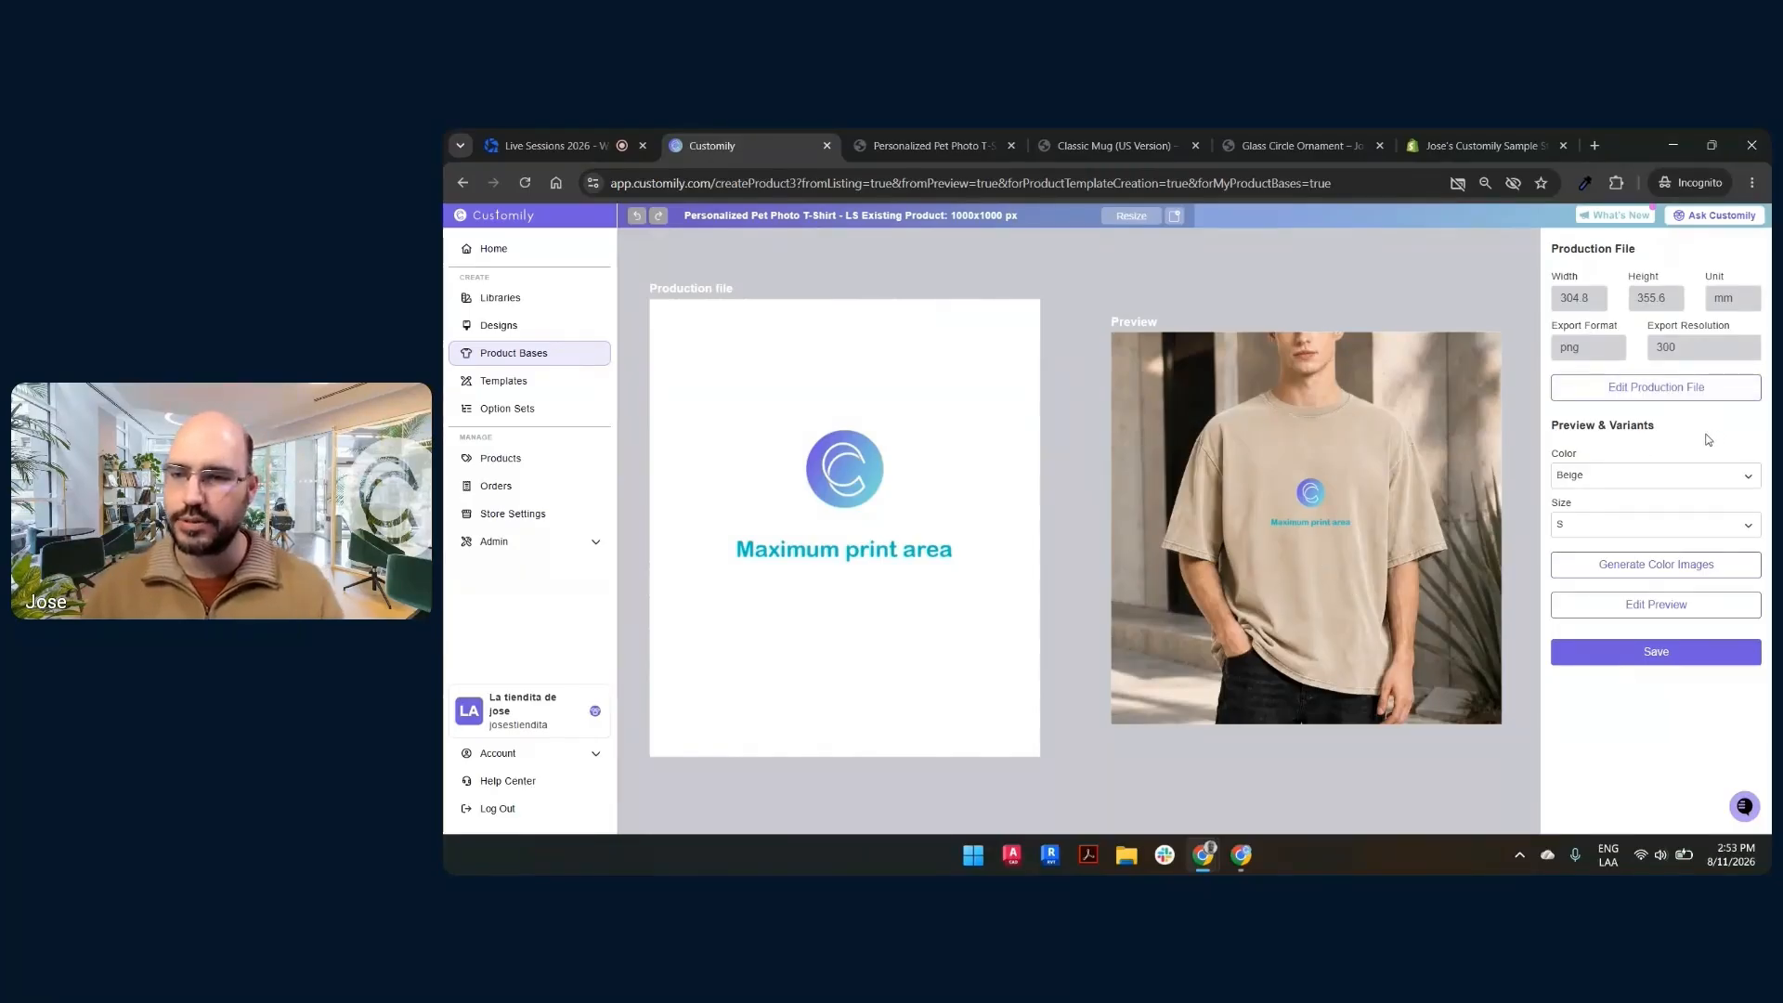
Review the Color and Size variant options of the product base.
click(1699, 480)
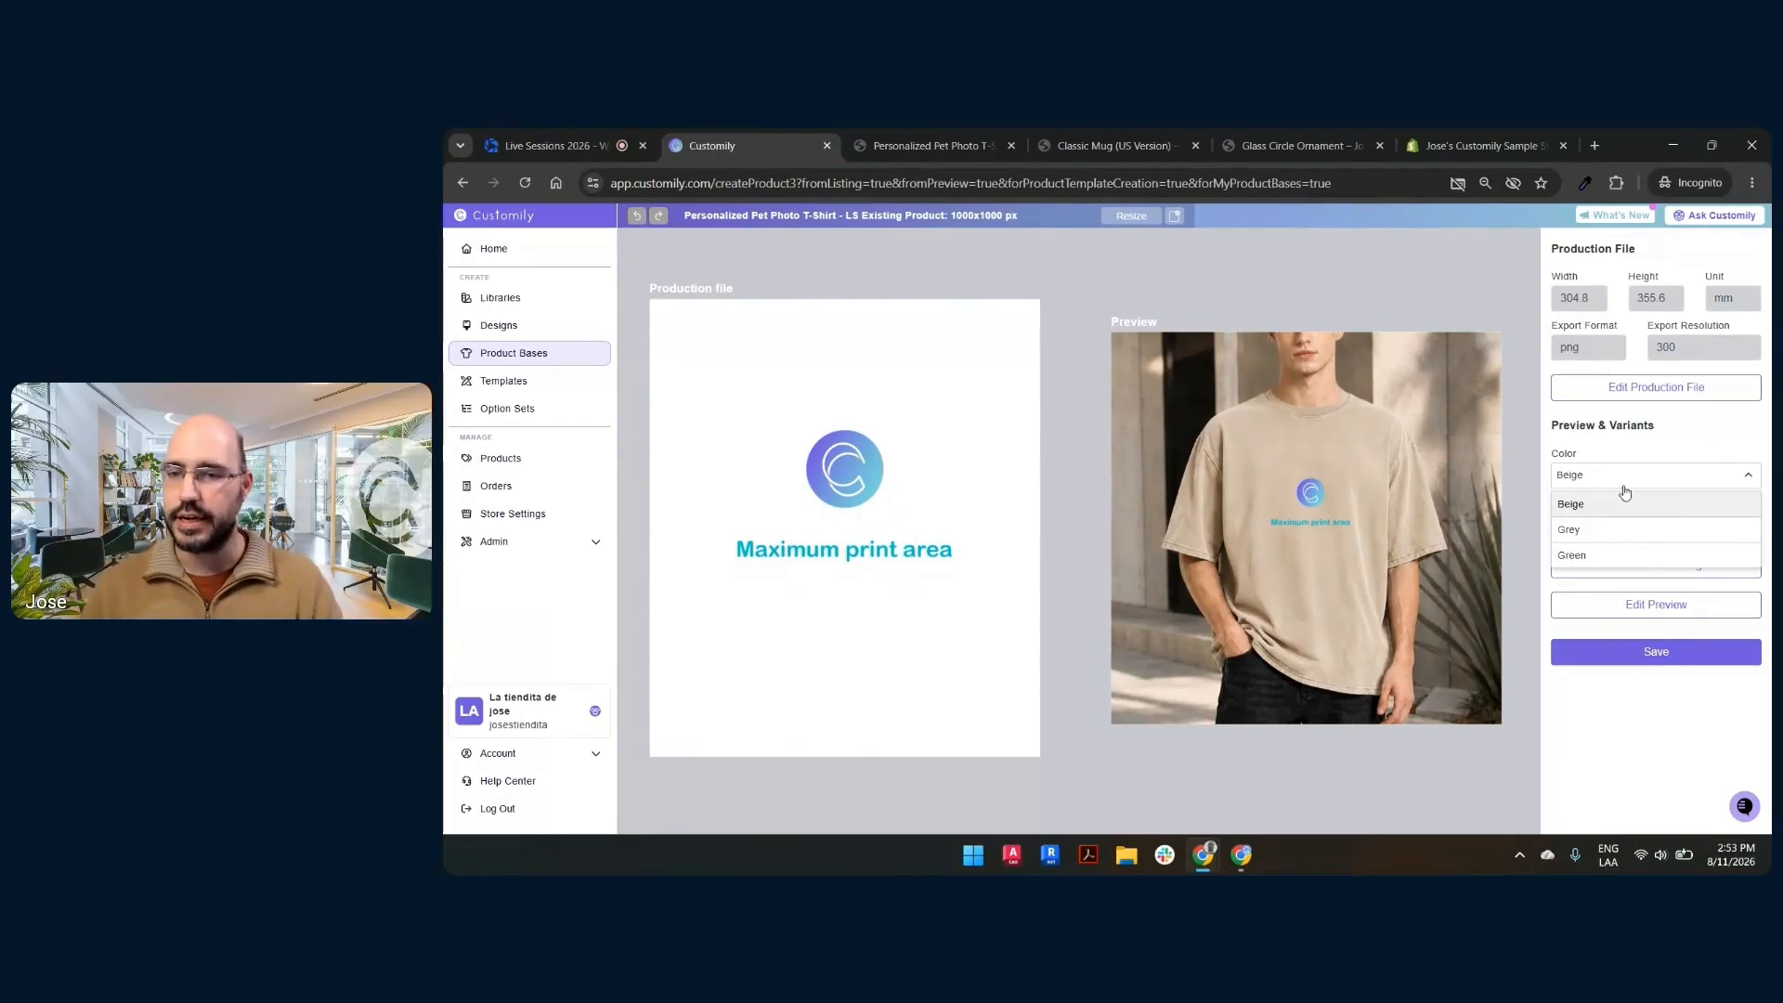
click(1702, 432)
click(1638, 526)
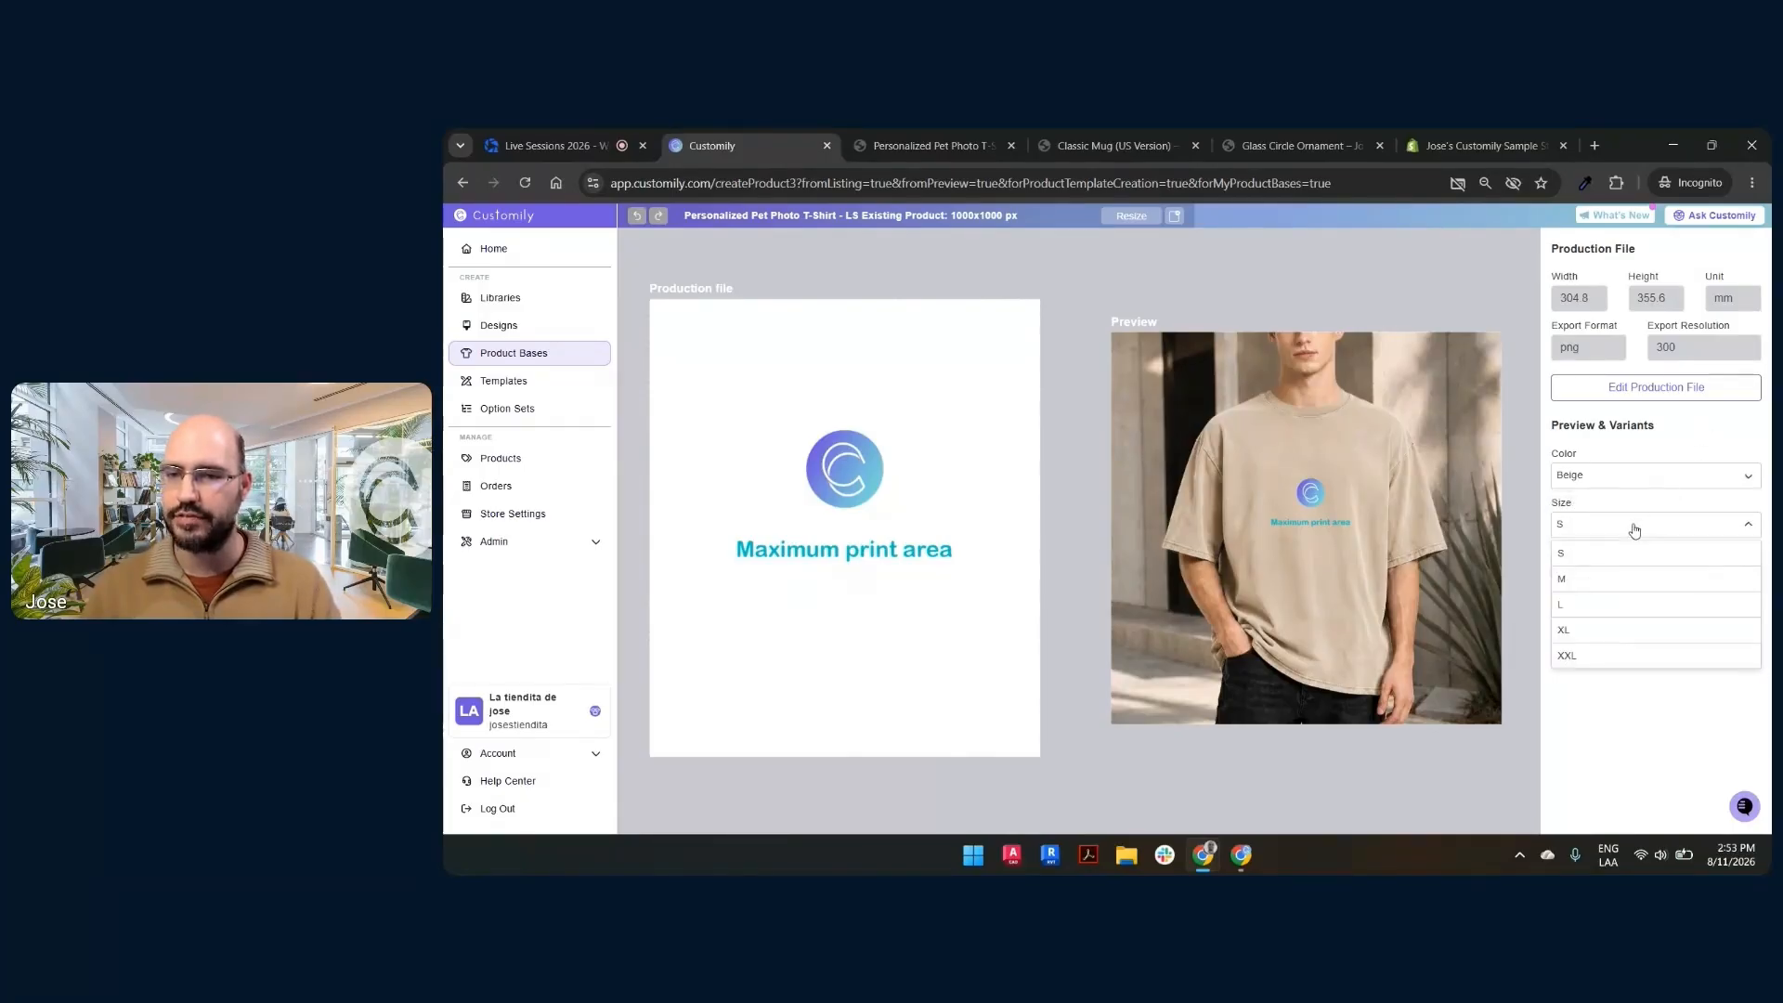
click(1731, 437)
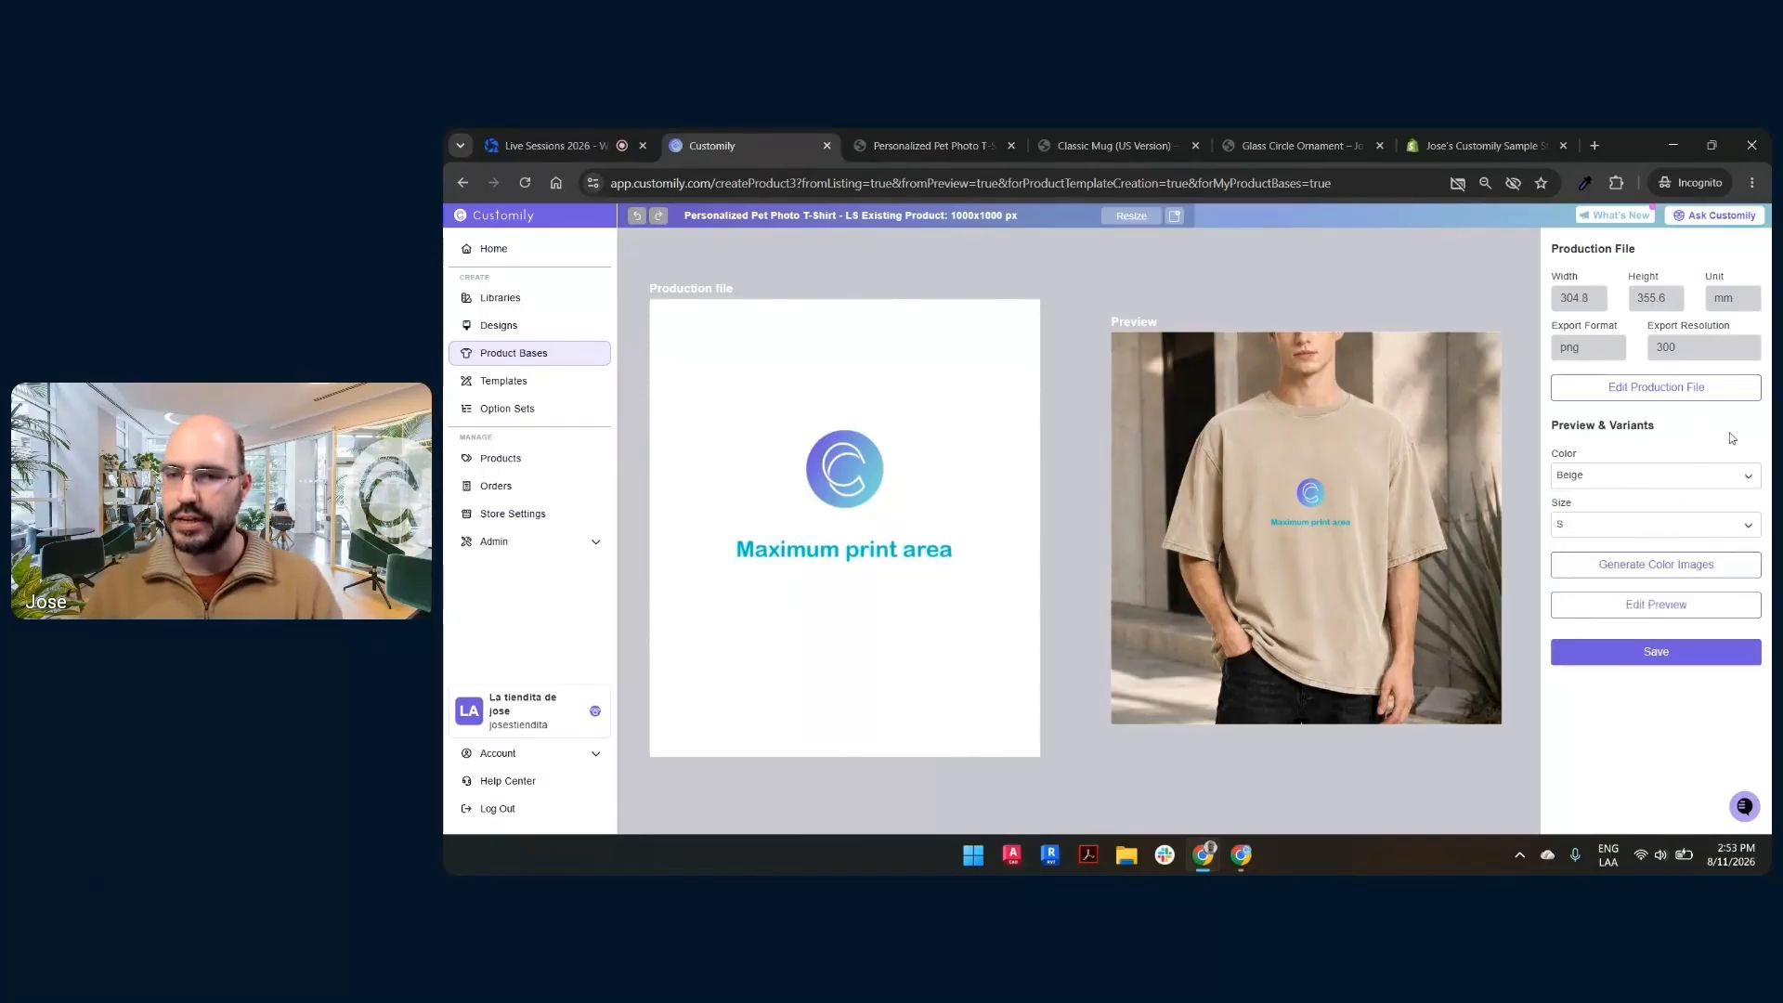
Preview the T-shirt mockup in Grey and Green, and save the product base with its color and size variants.
click(1683, 565)
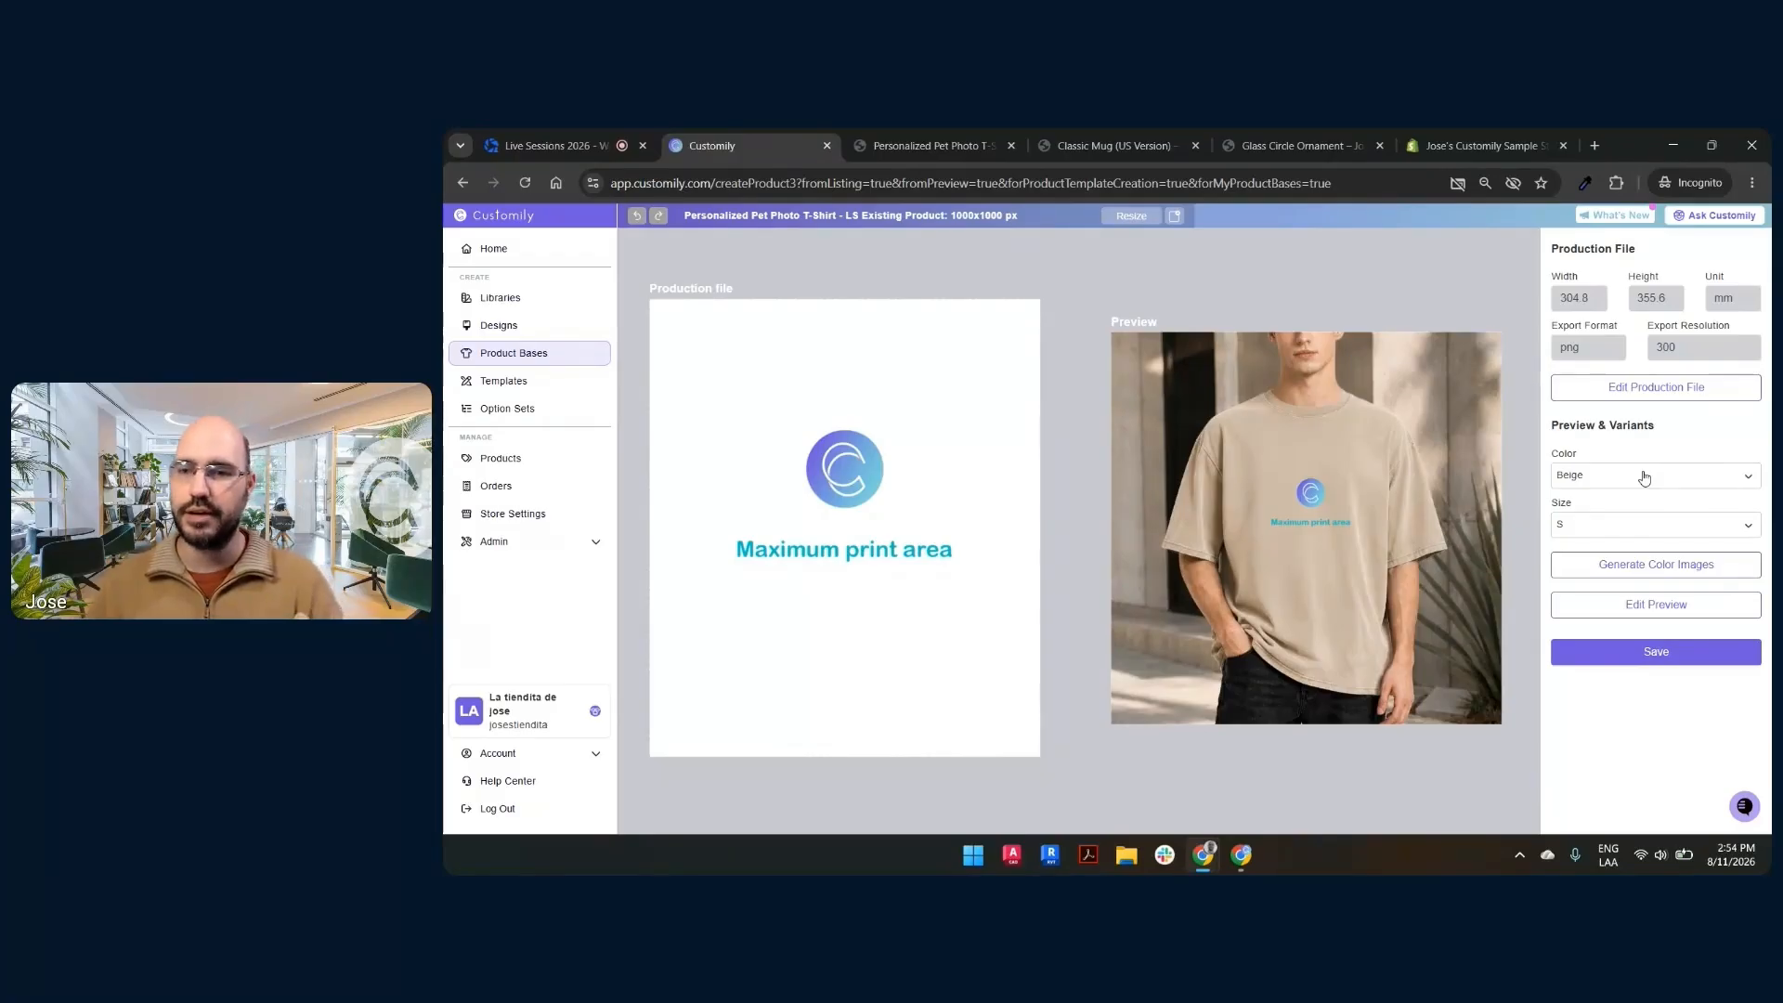
click(1644, 477)
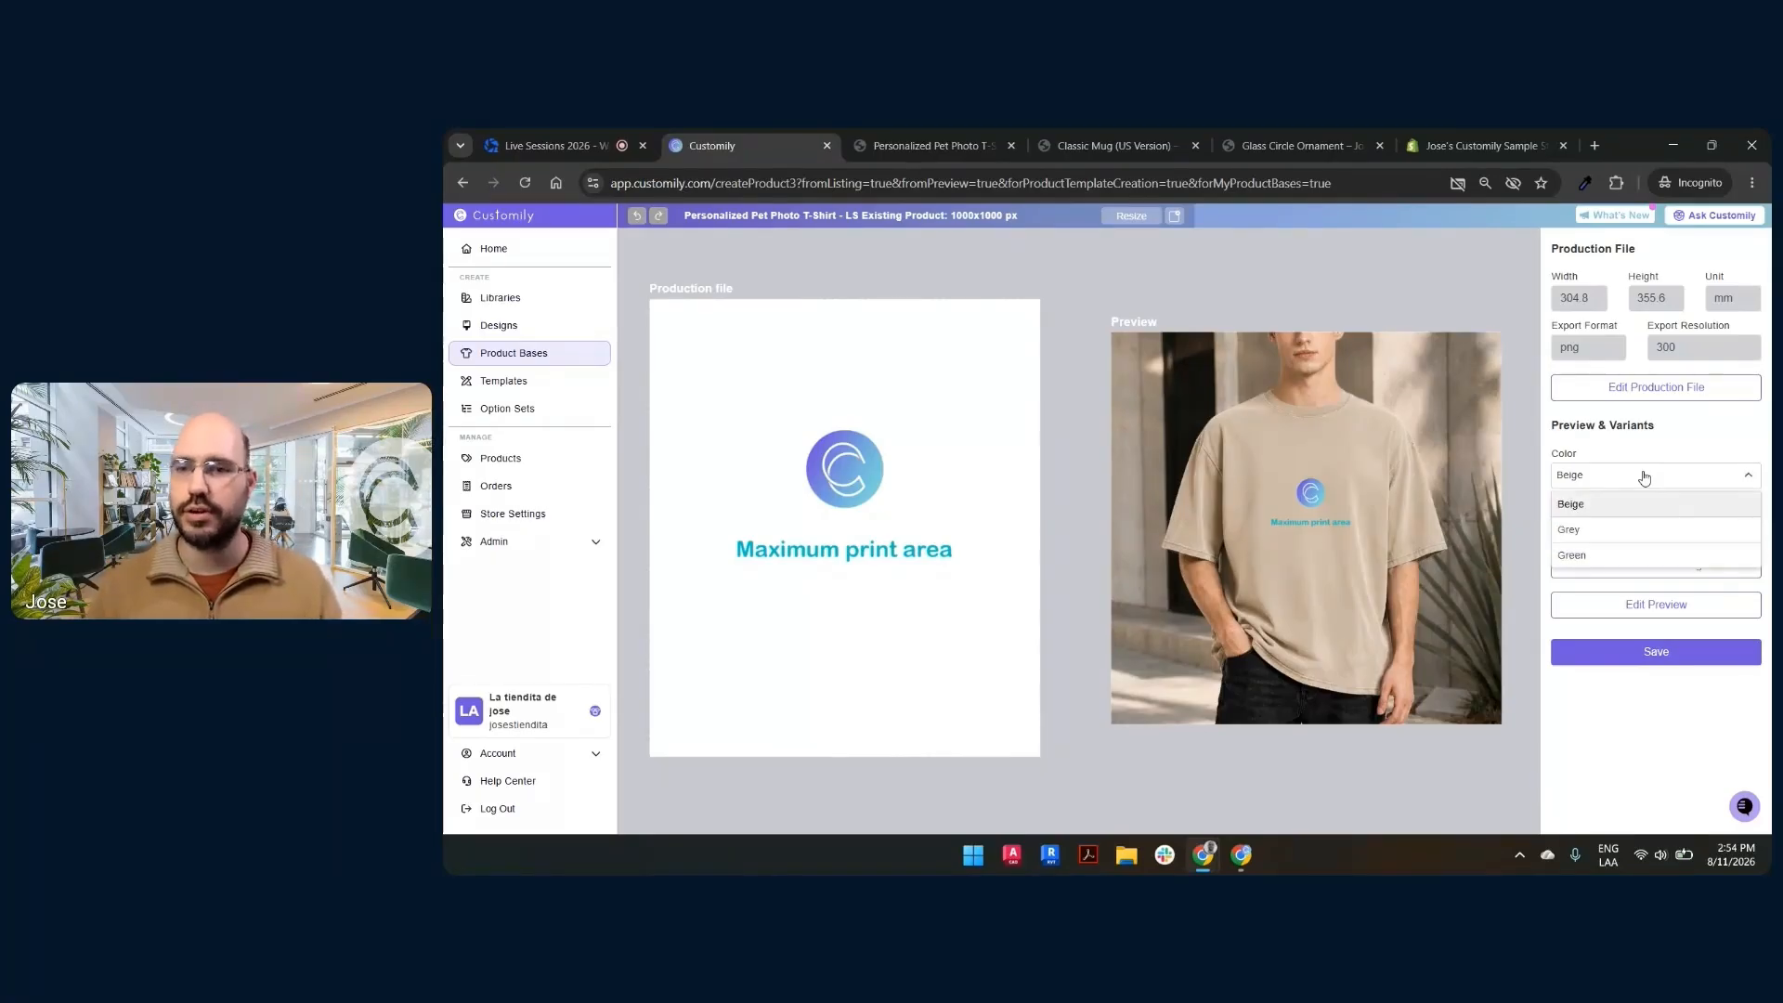
click(1636, 531)
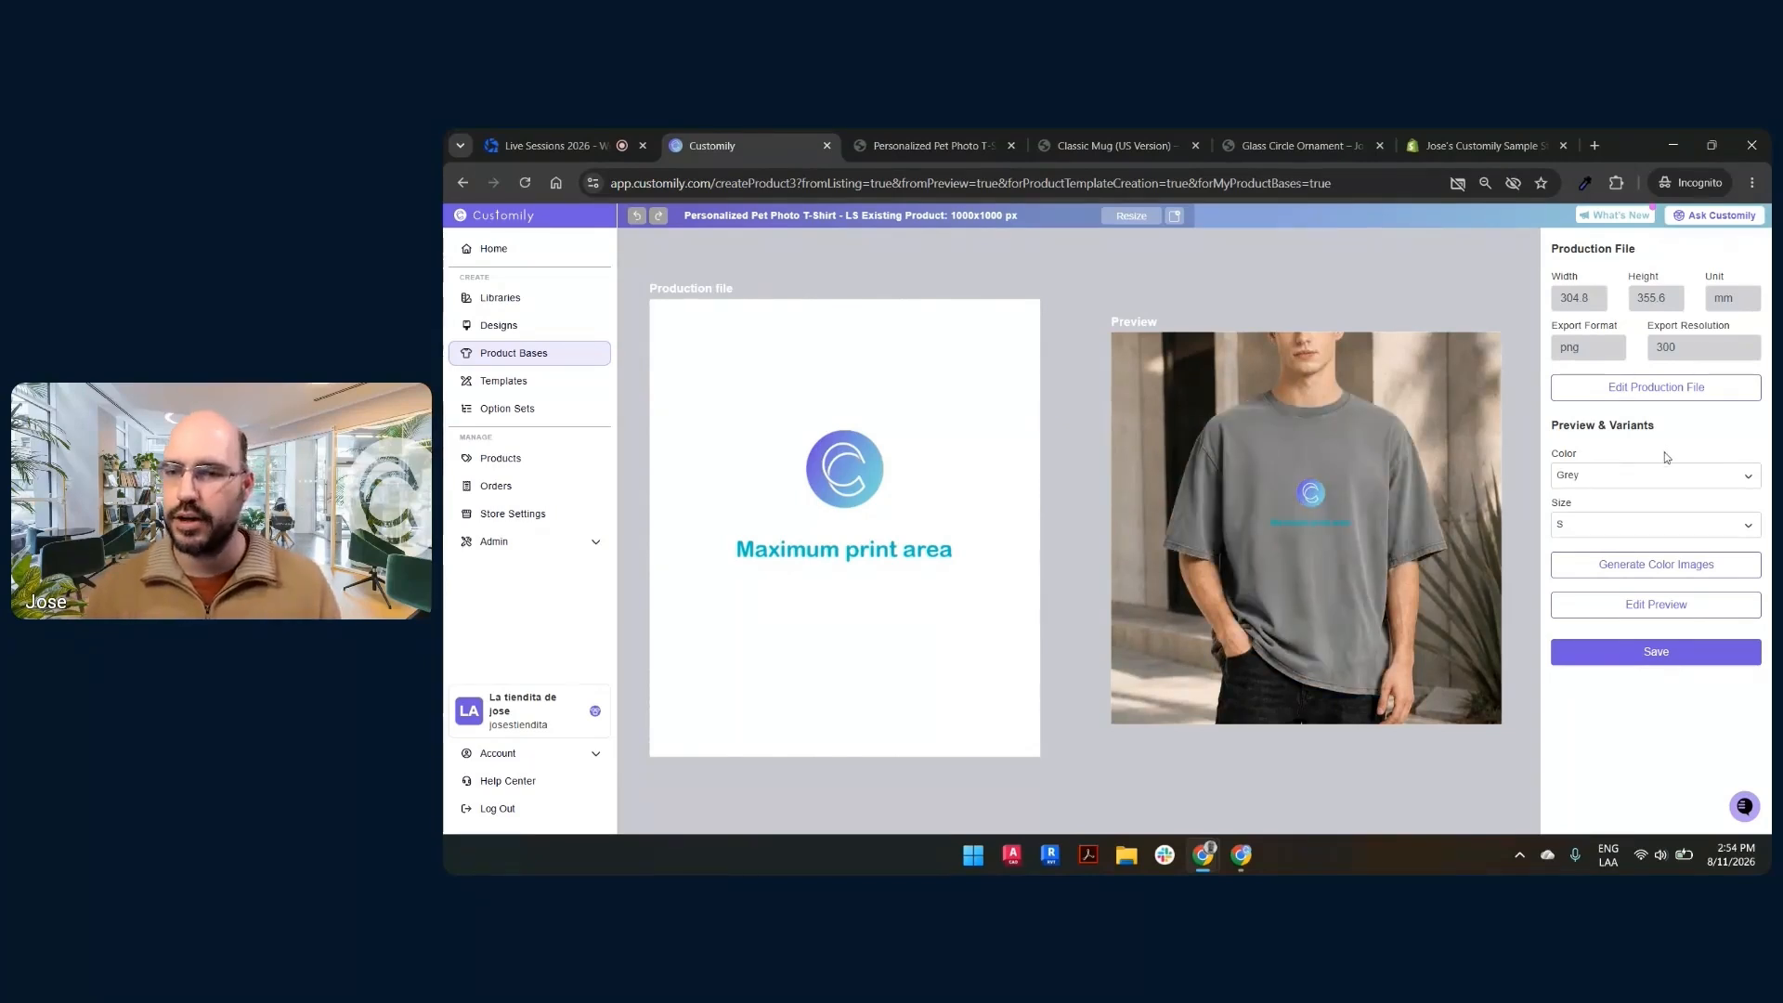
click(1662, 477)
click(1654, 557)
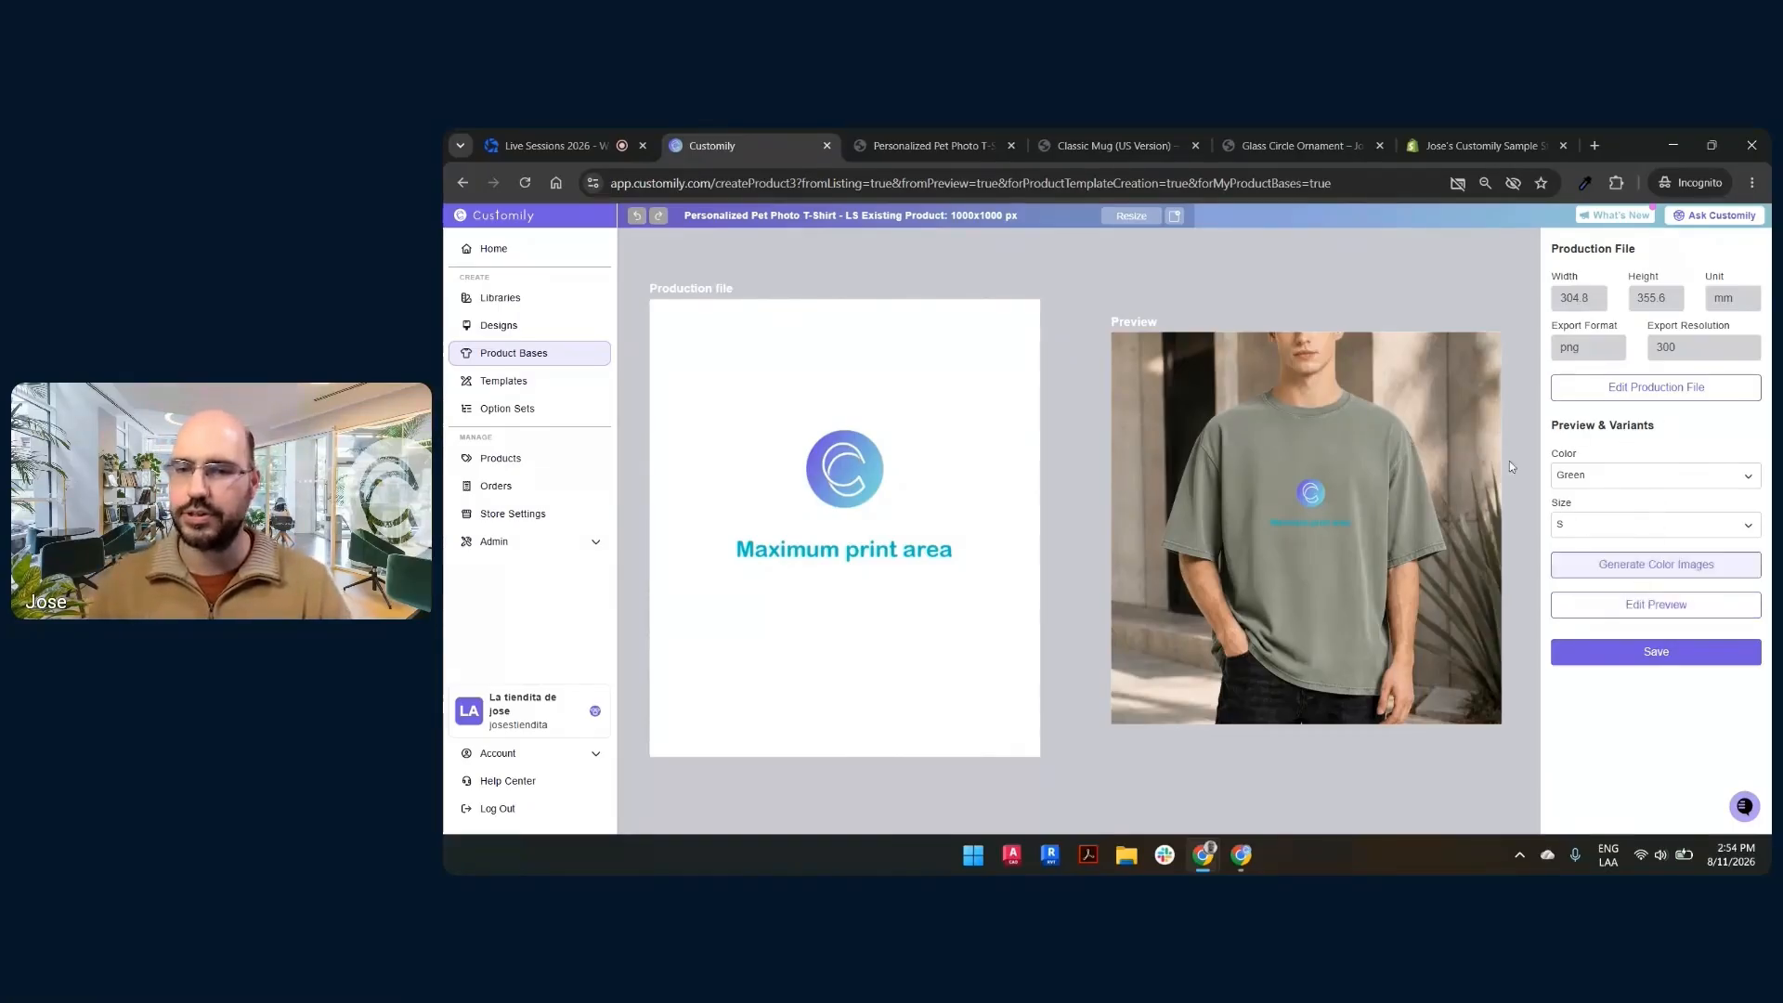
click(1666, 654)
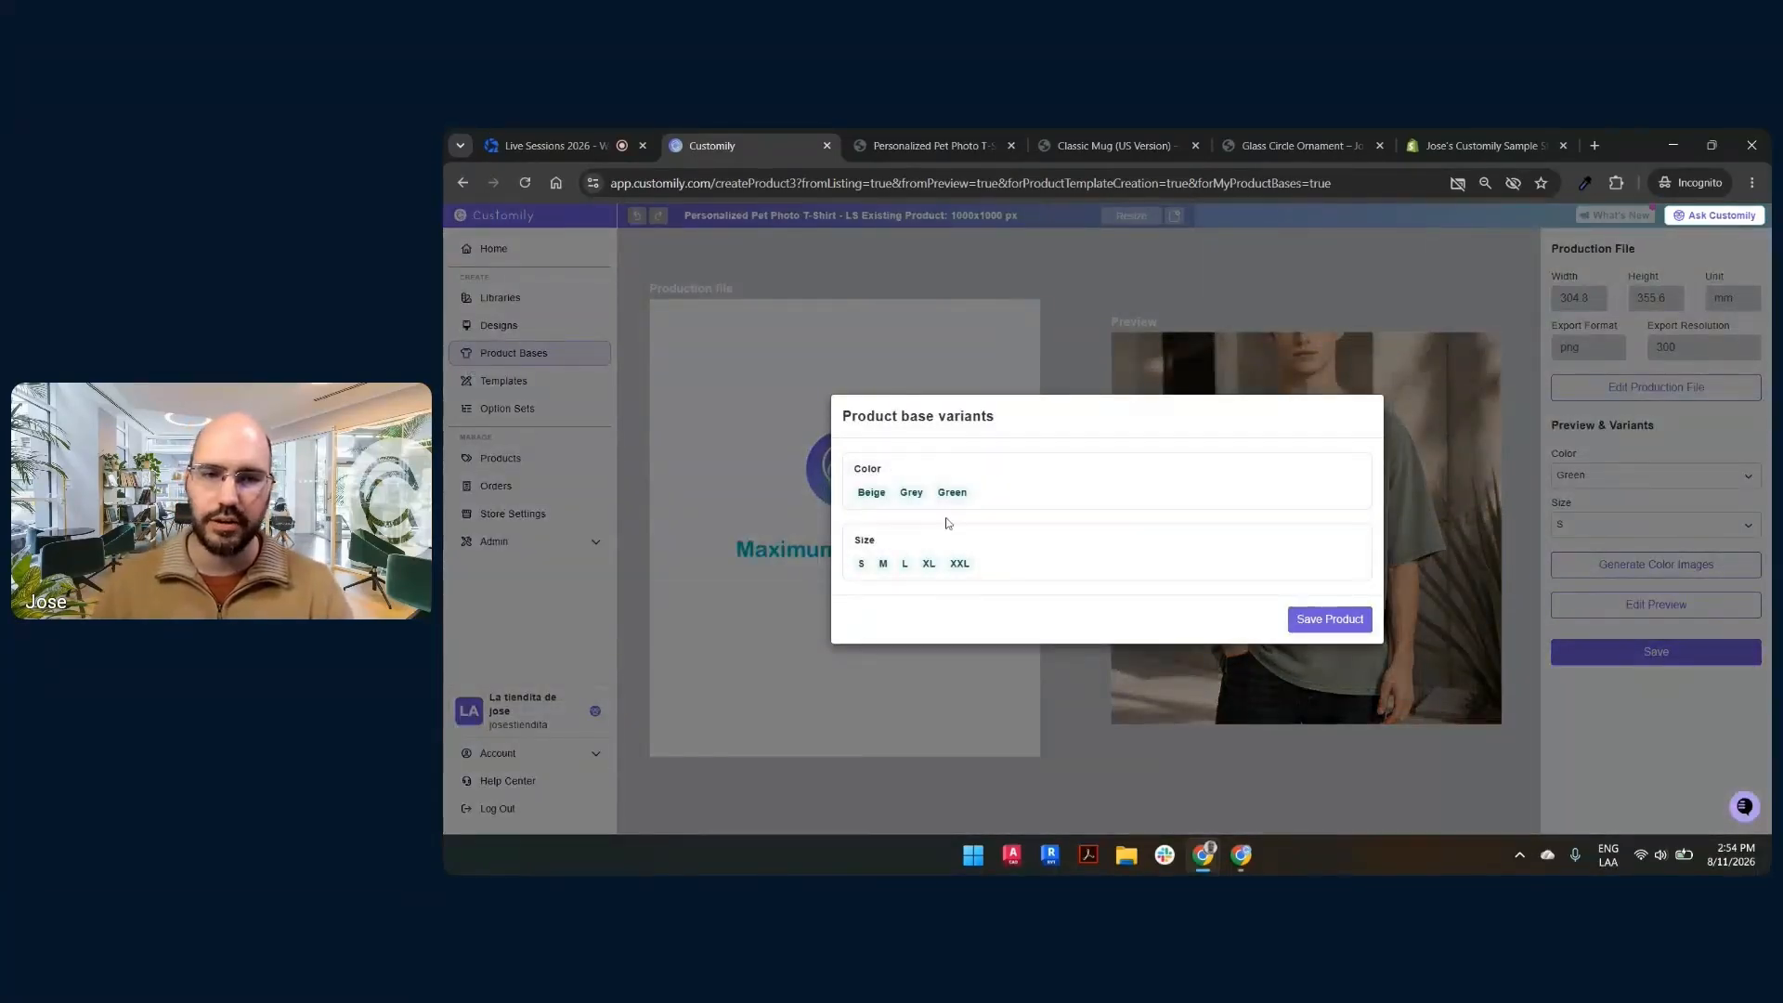
click(1336, 626)
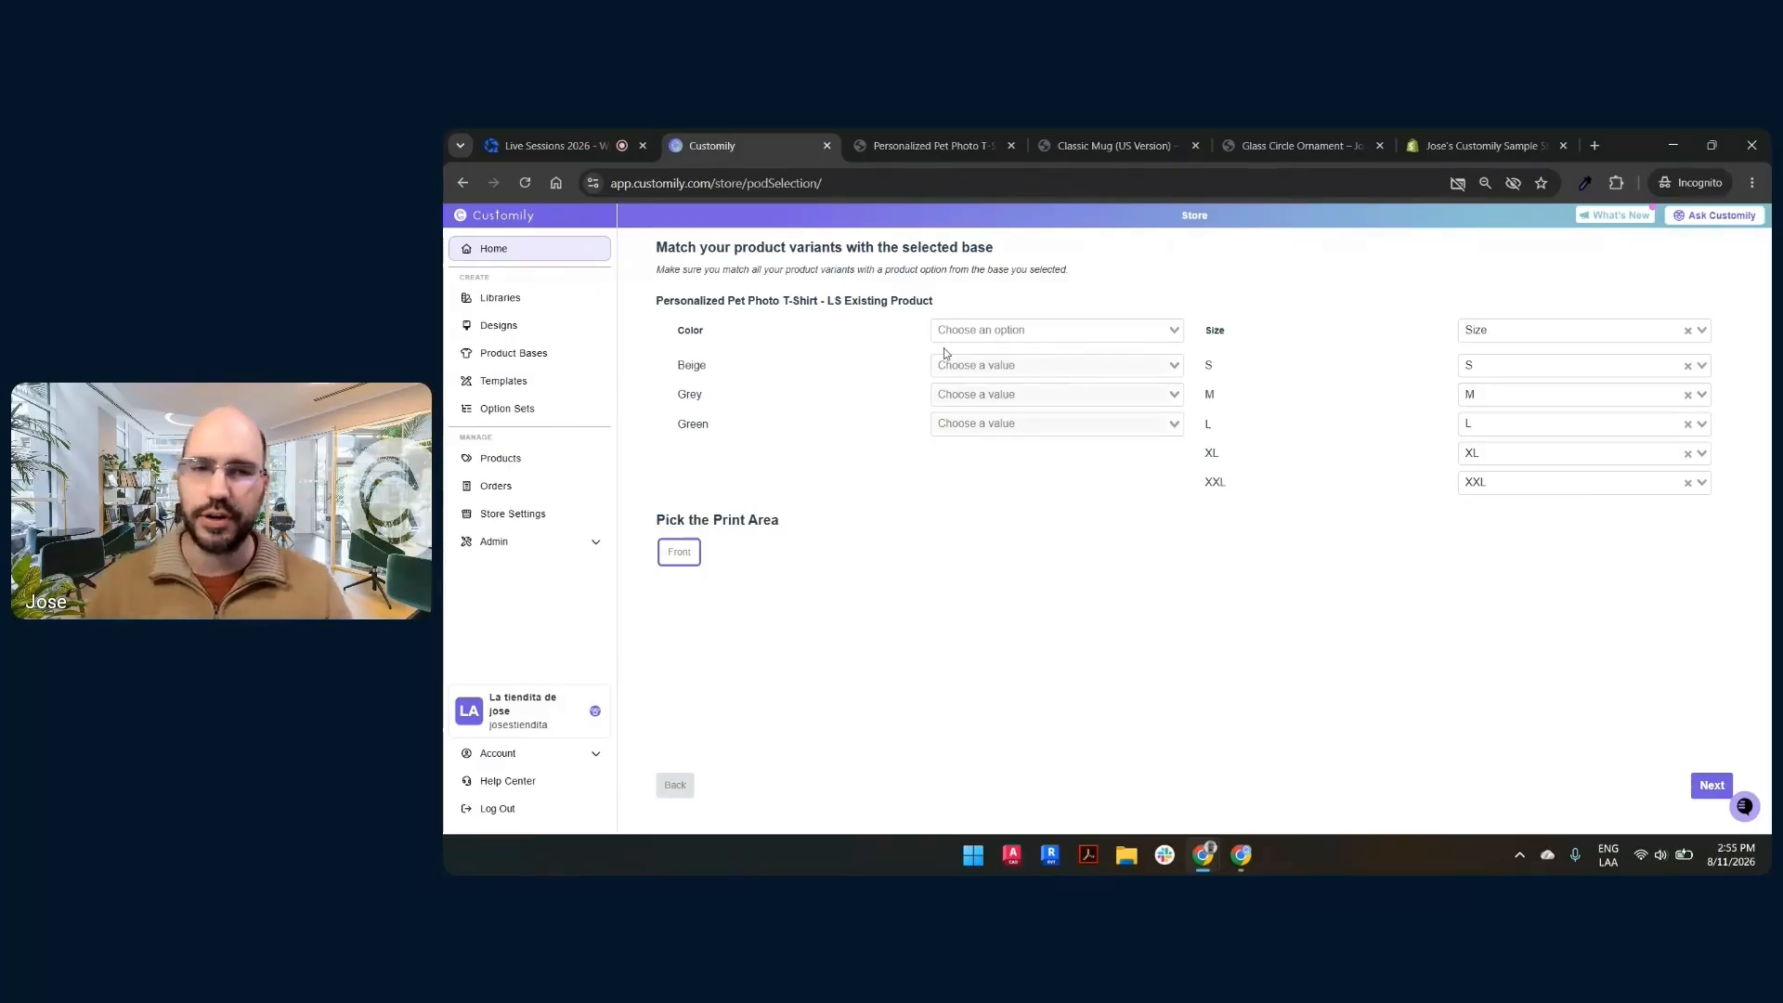
Match the listing's Color option to the base's Coloriscoloroptionvariant option.
click(985, 327)
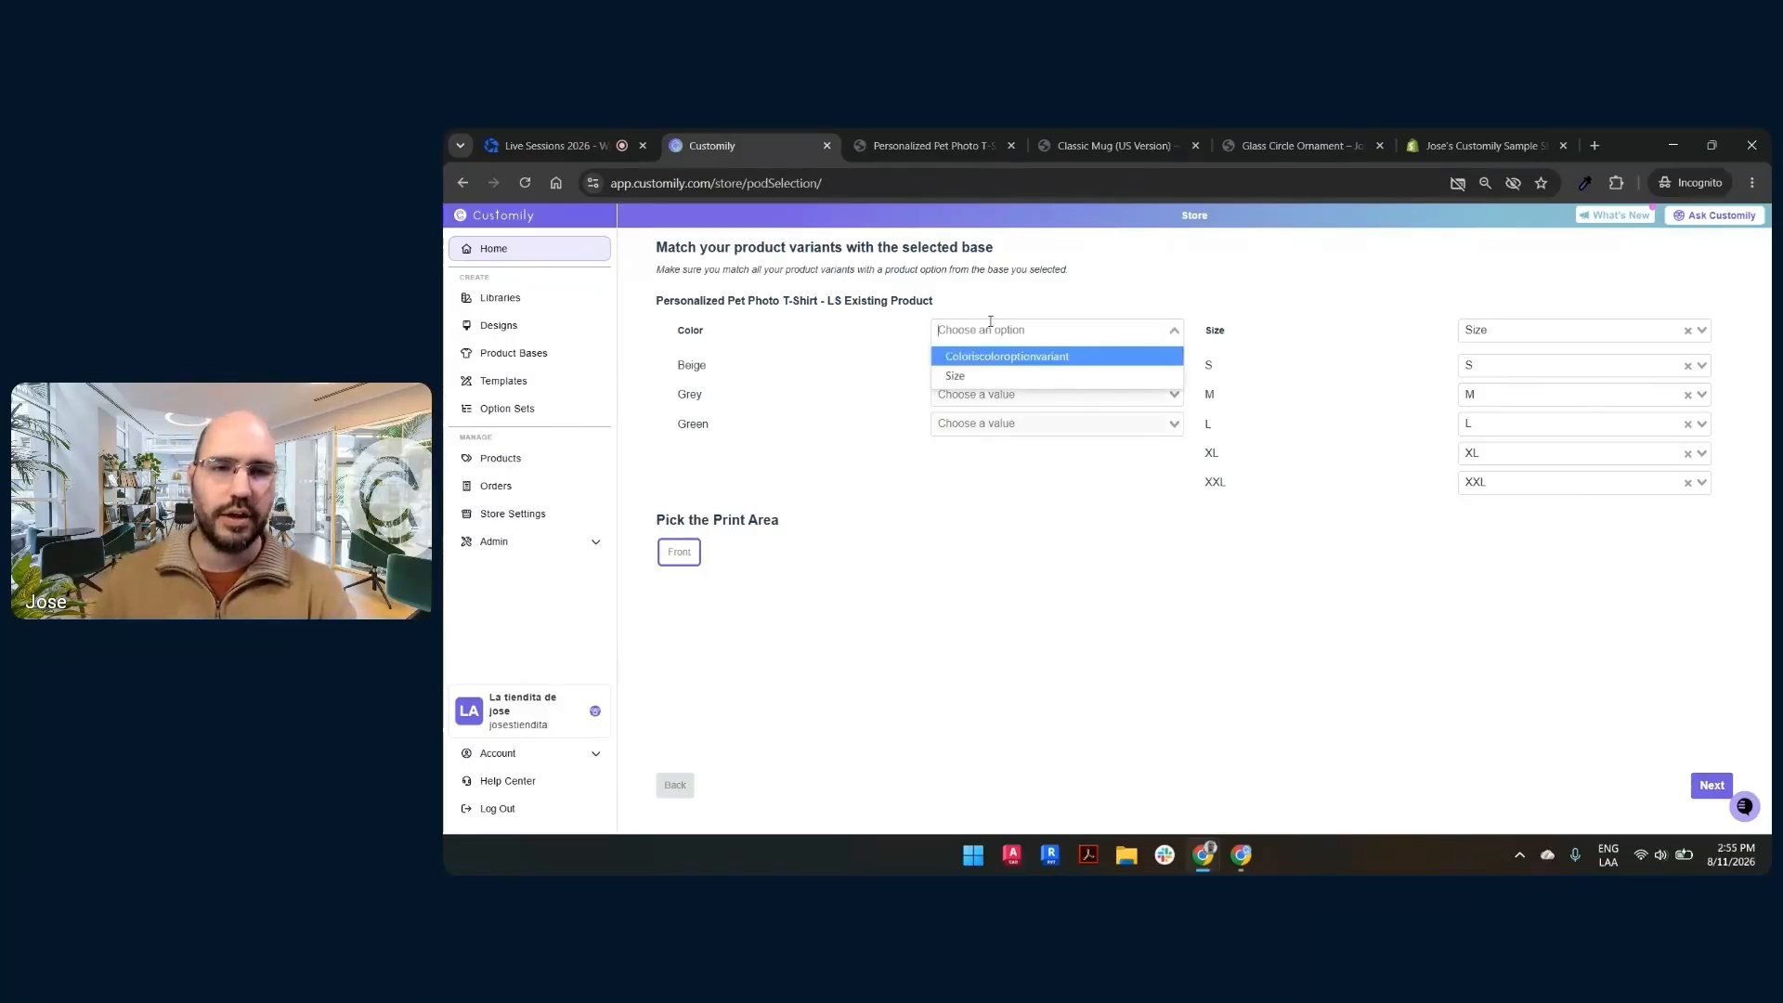
click(692, 334)
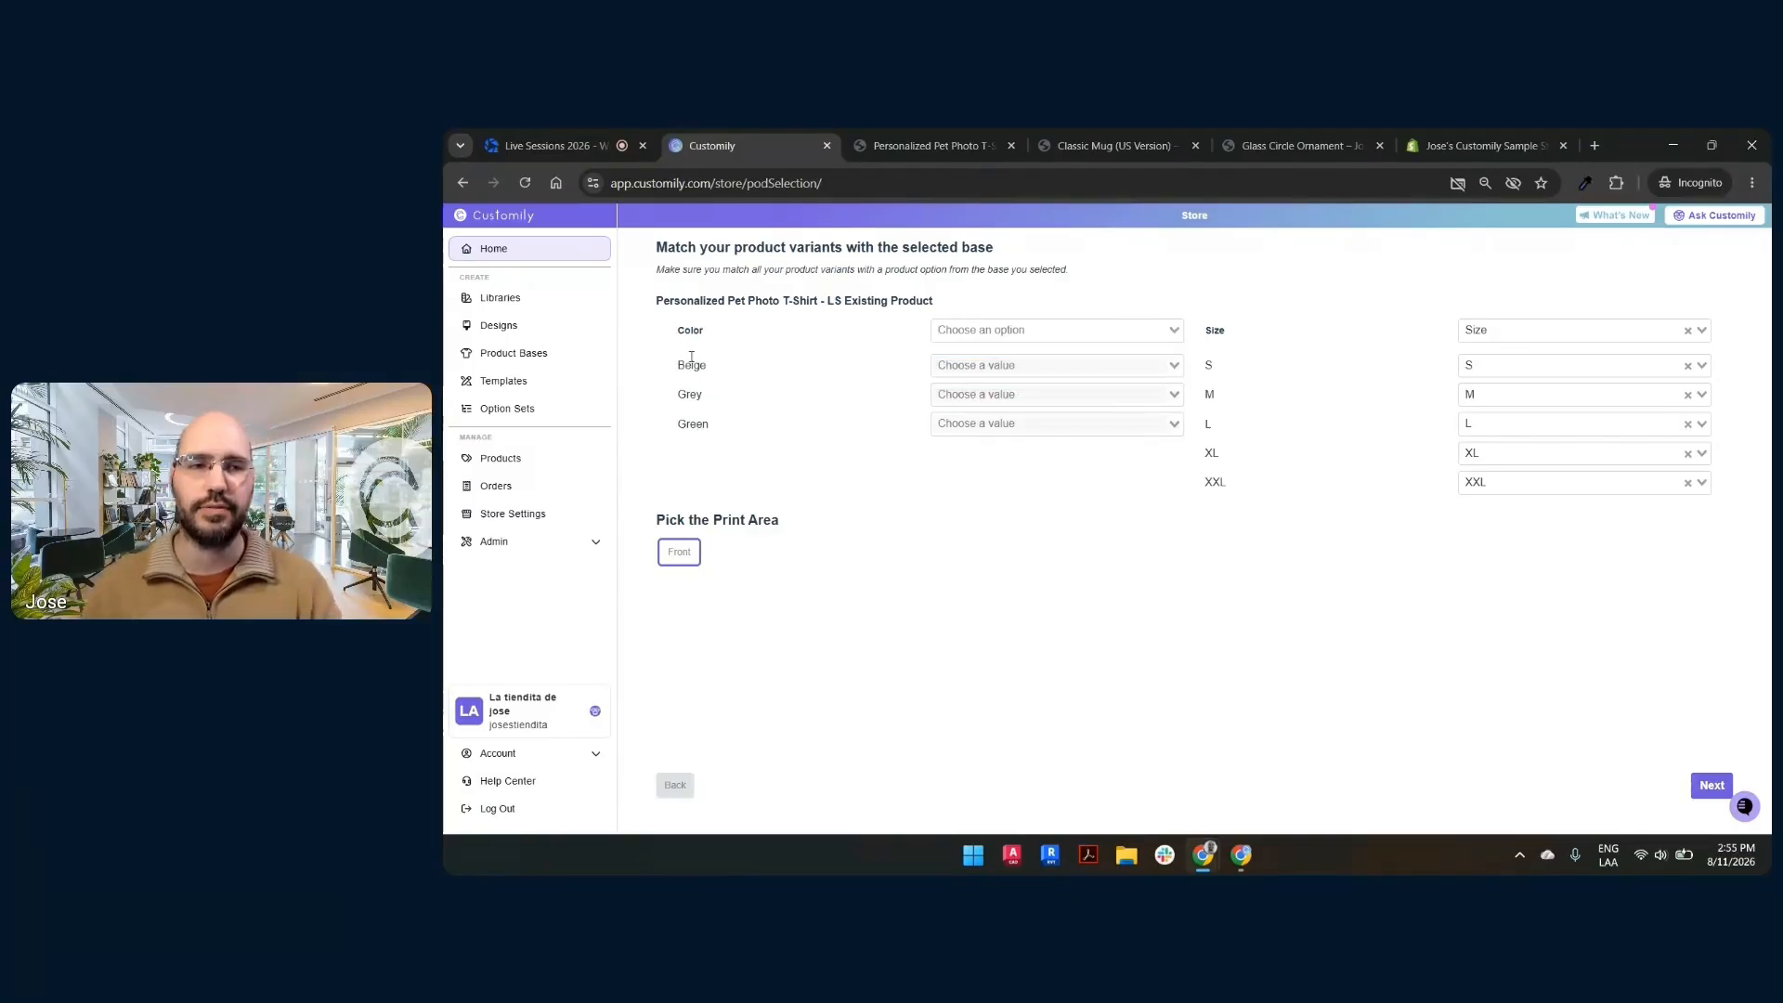
click(984, 332)
click(984, 358)
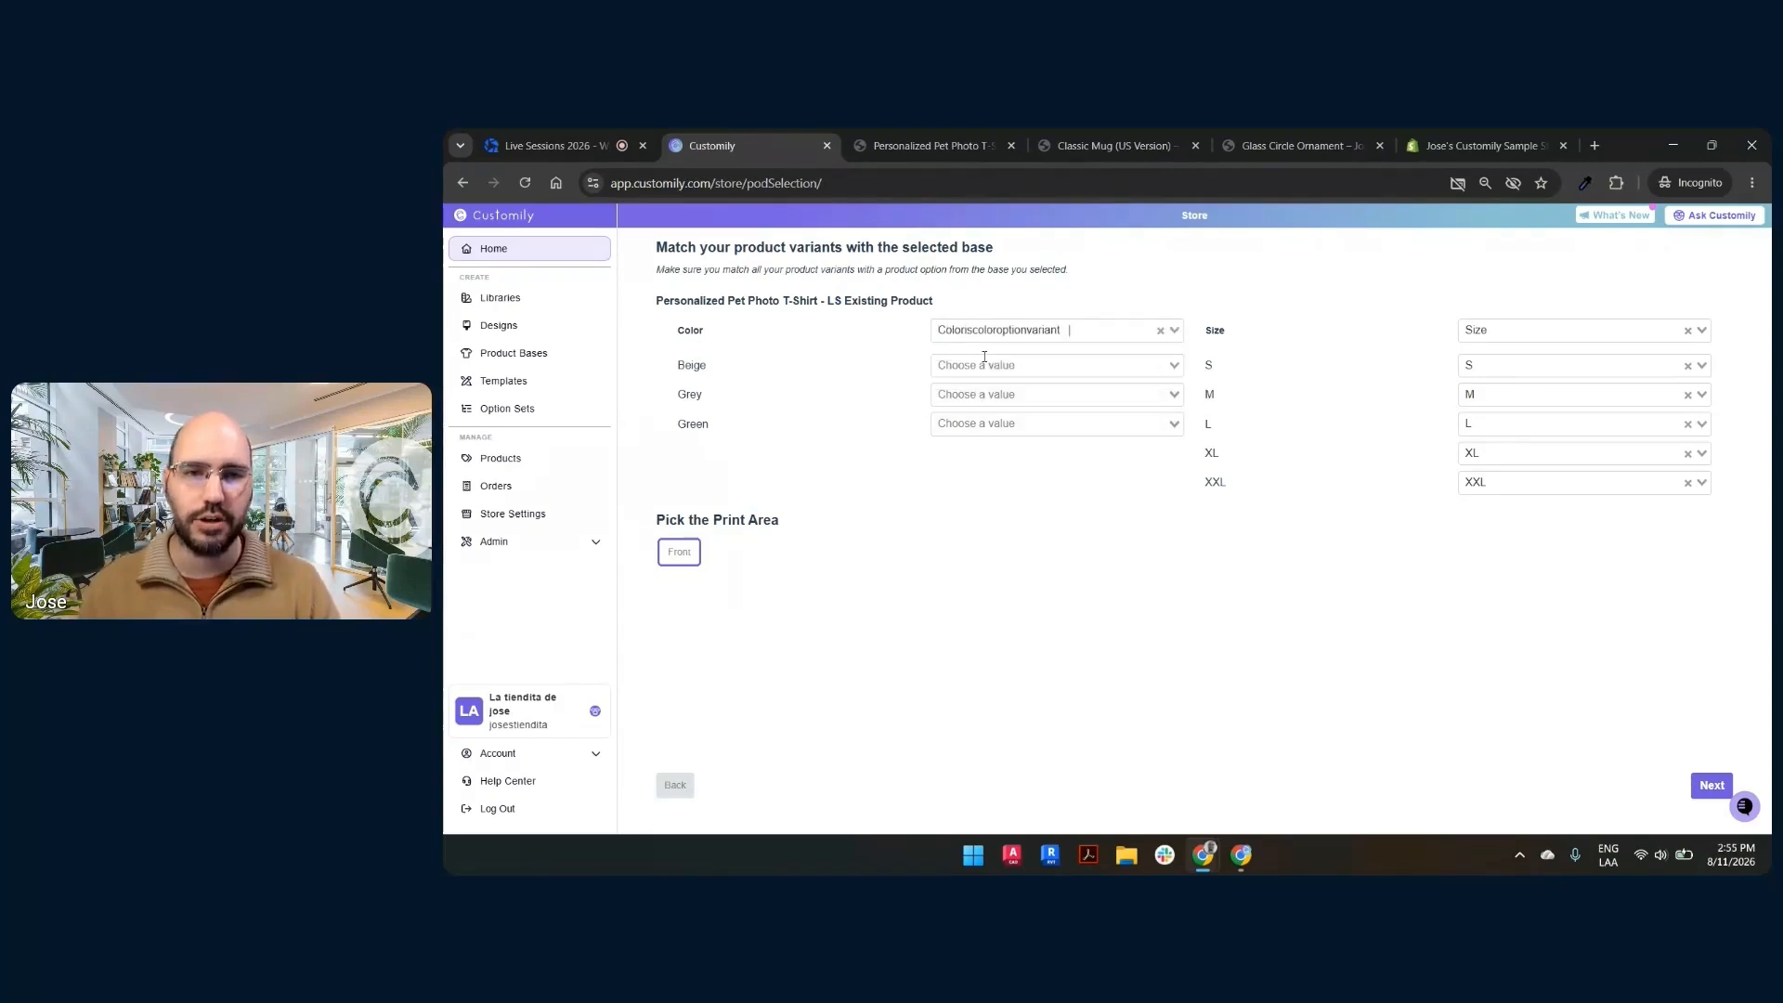
Match the Beige, Grey and Green variants to the base values of the same names and continue to the design choice.
click(985, 364)
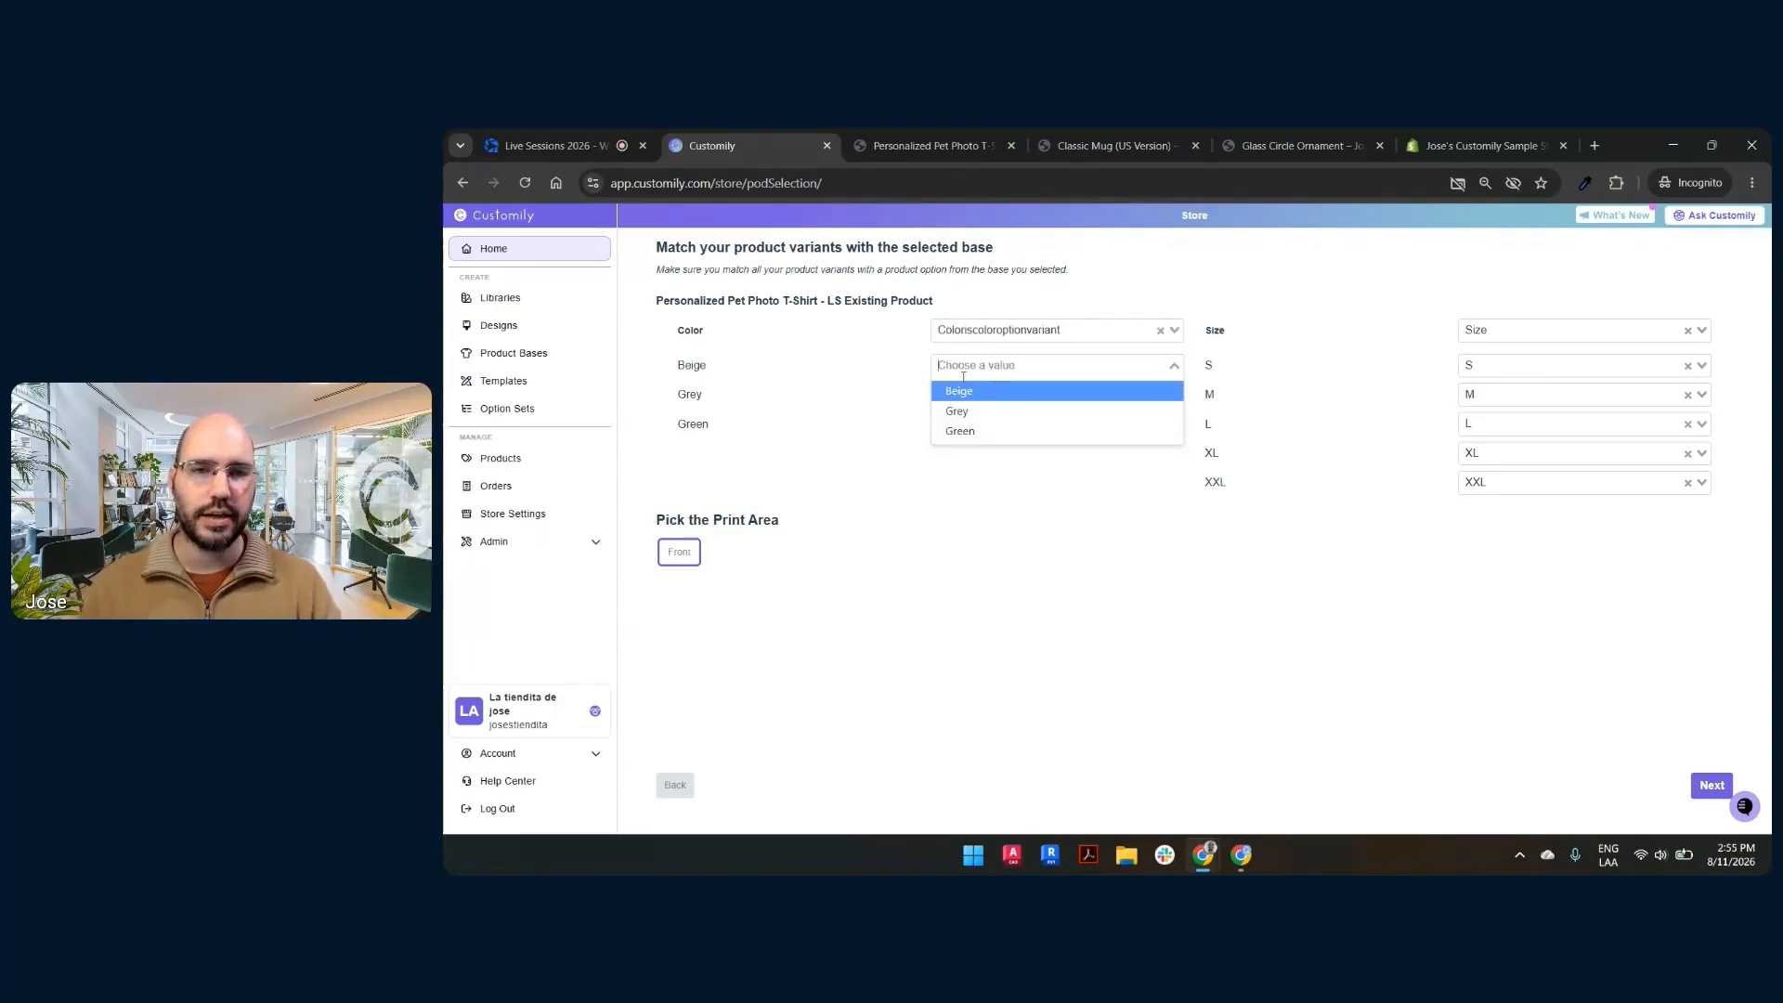
click(958, 390)
click(961, 394)
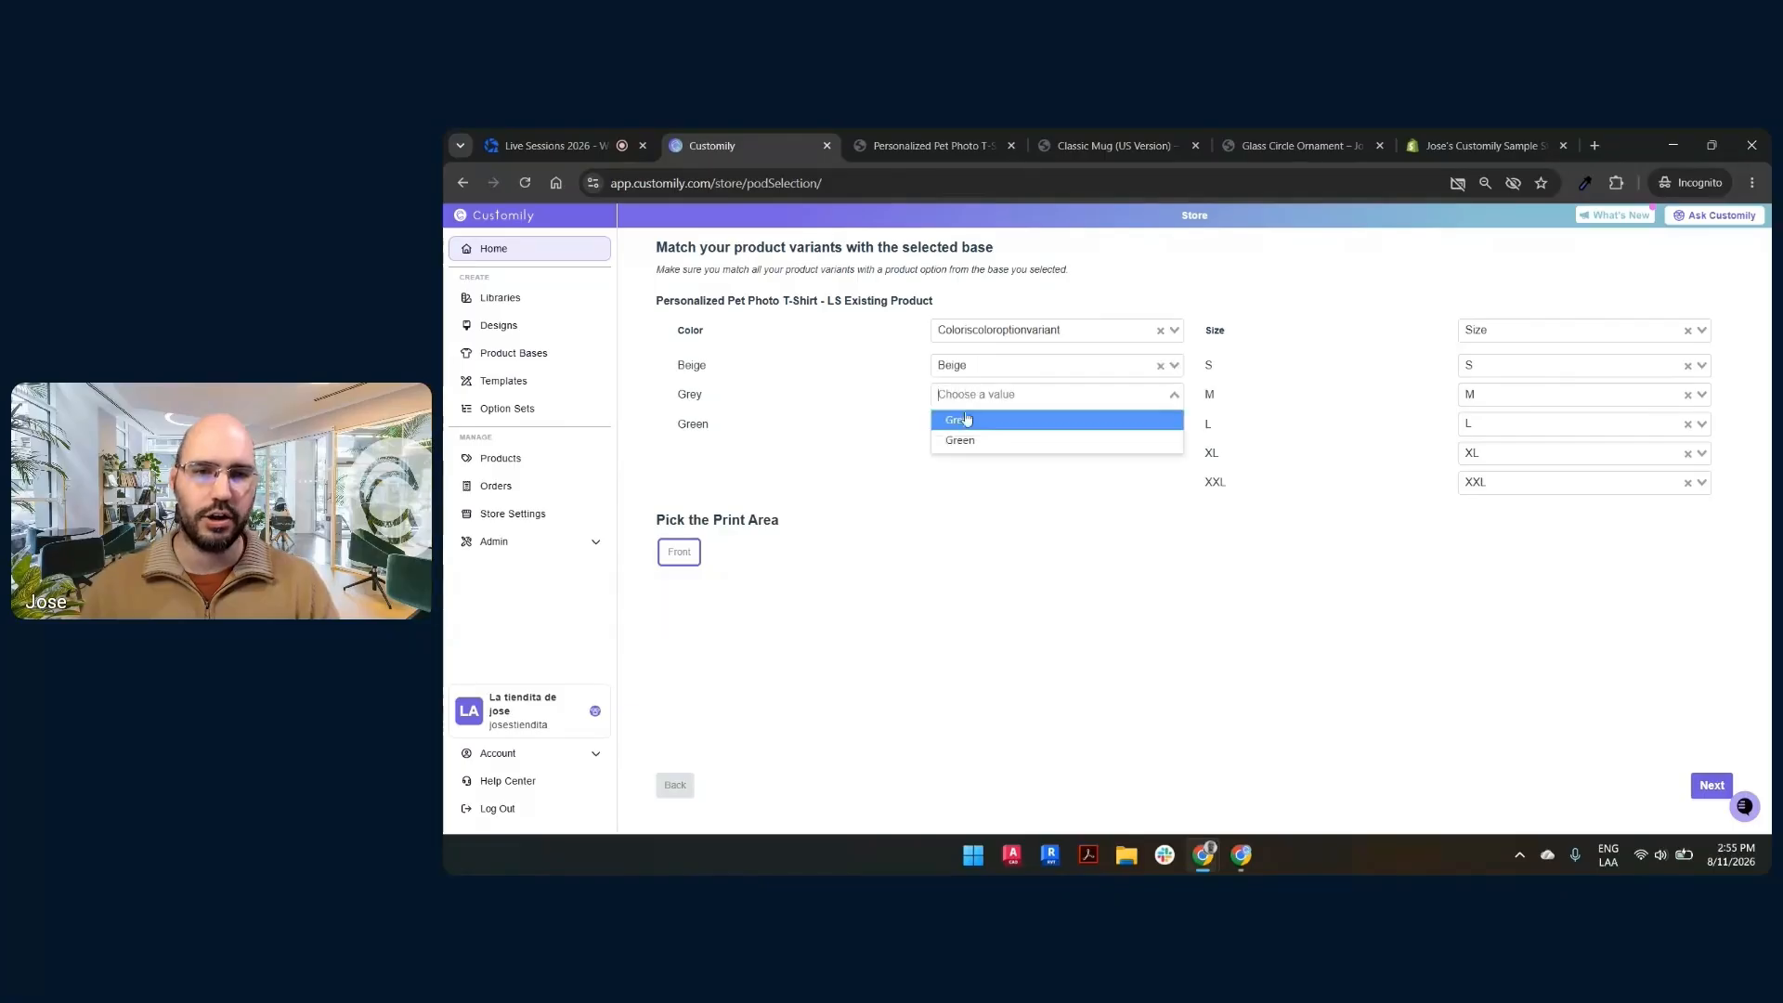
click(966, 420)
click(966, 425)
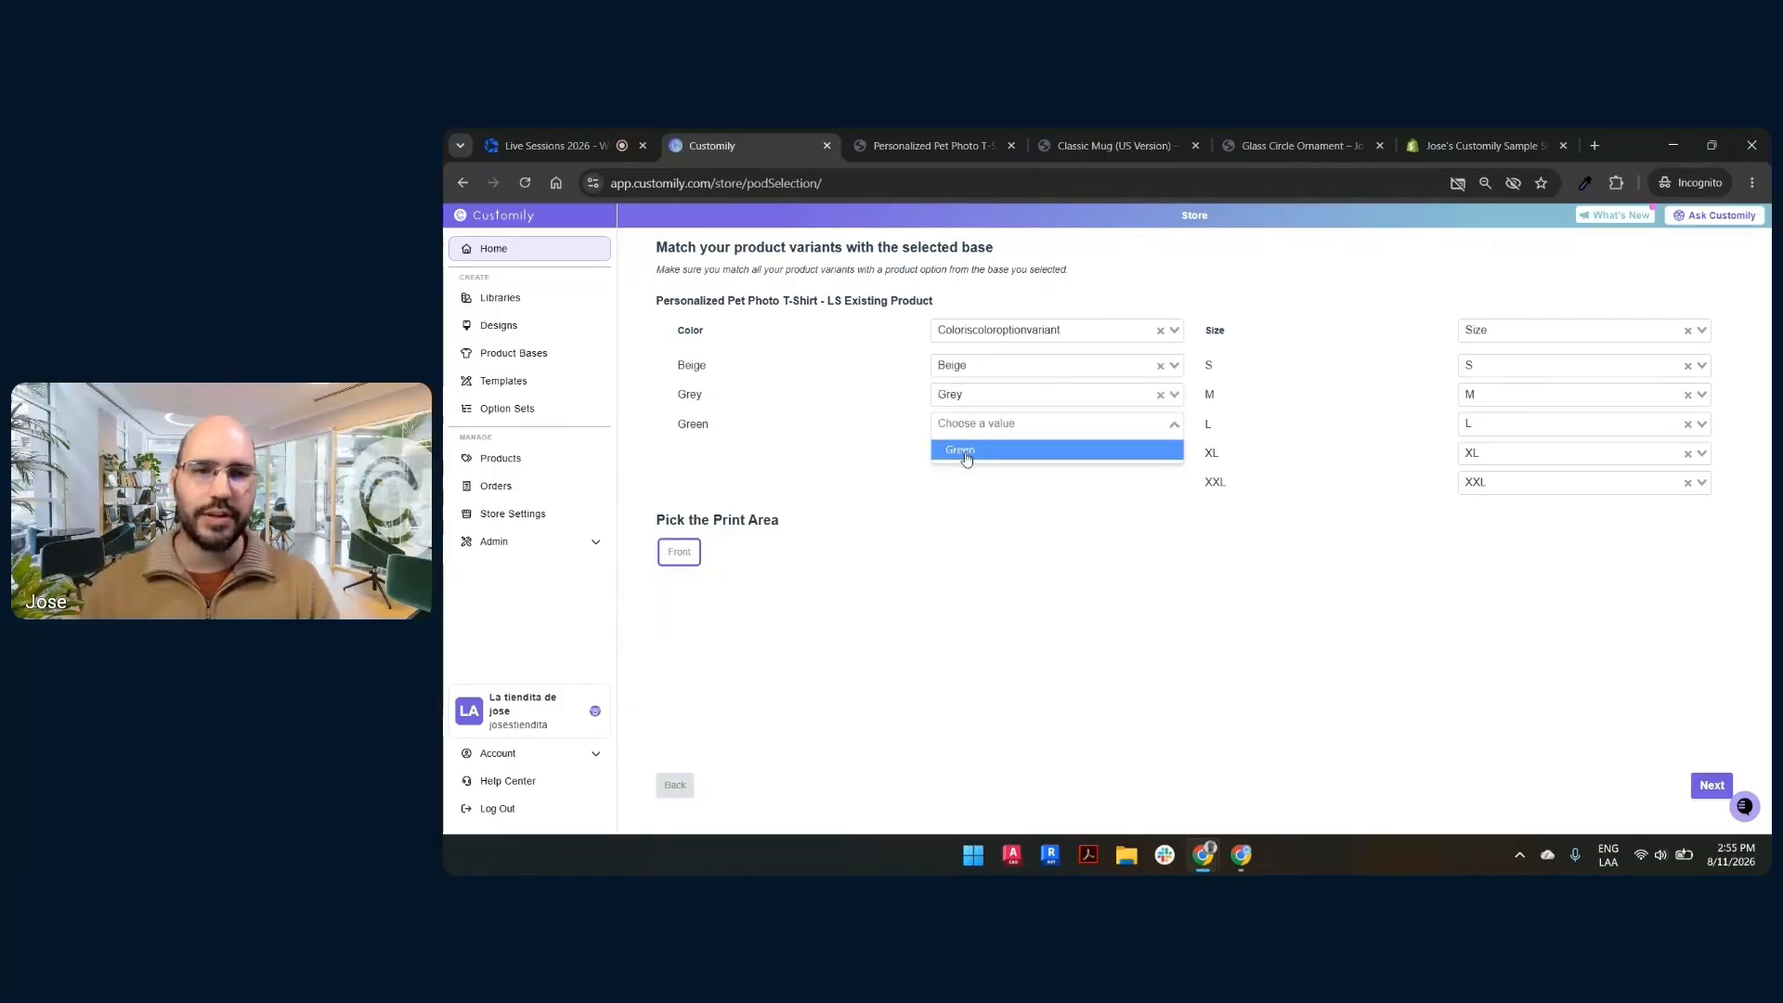
click(966, 451)
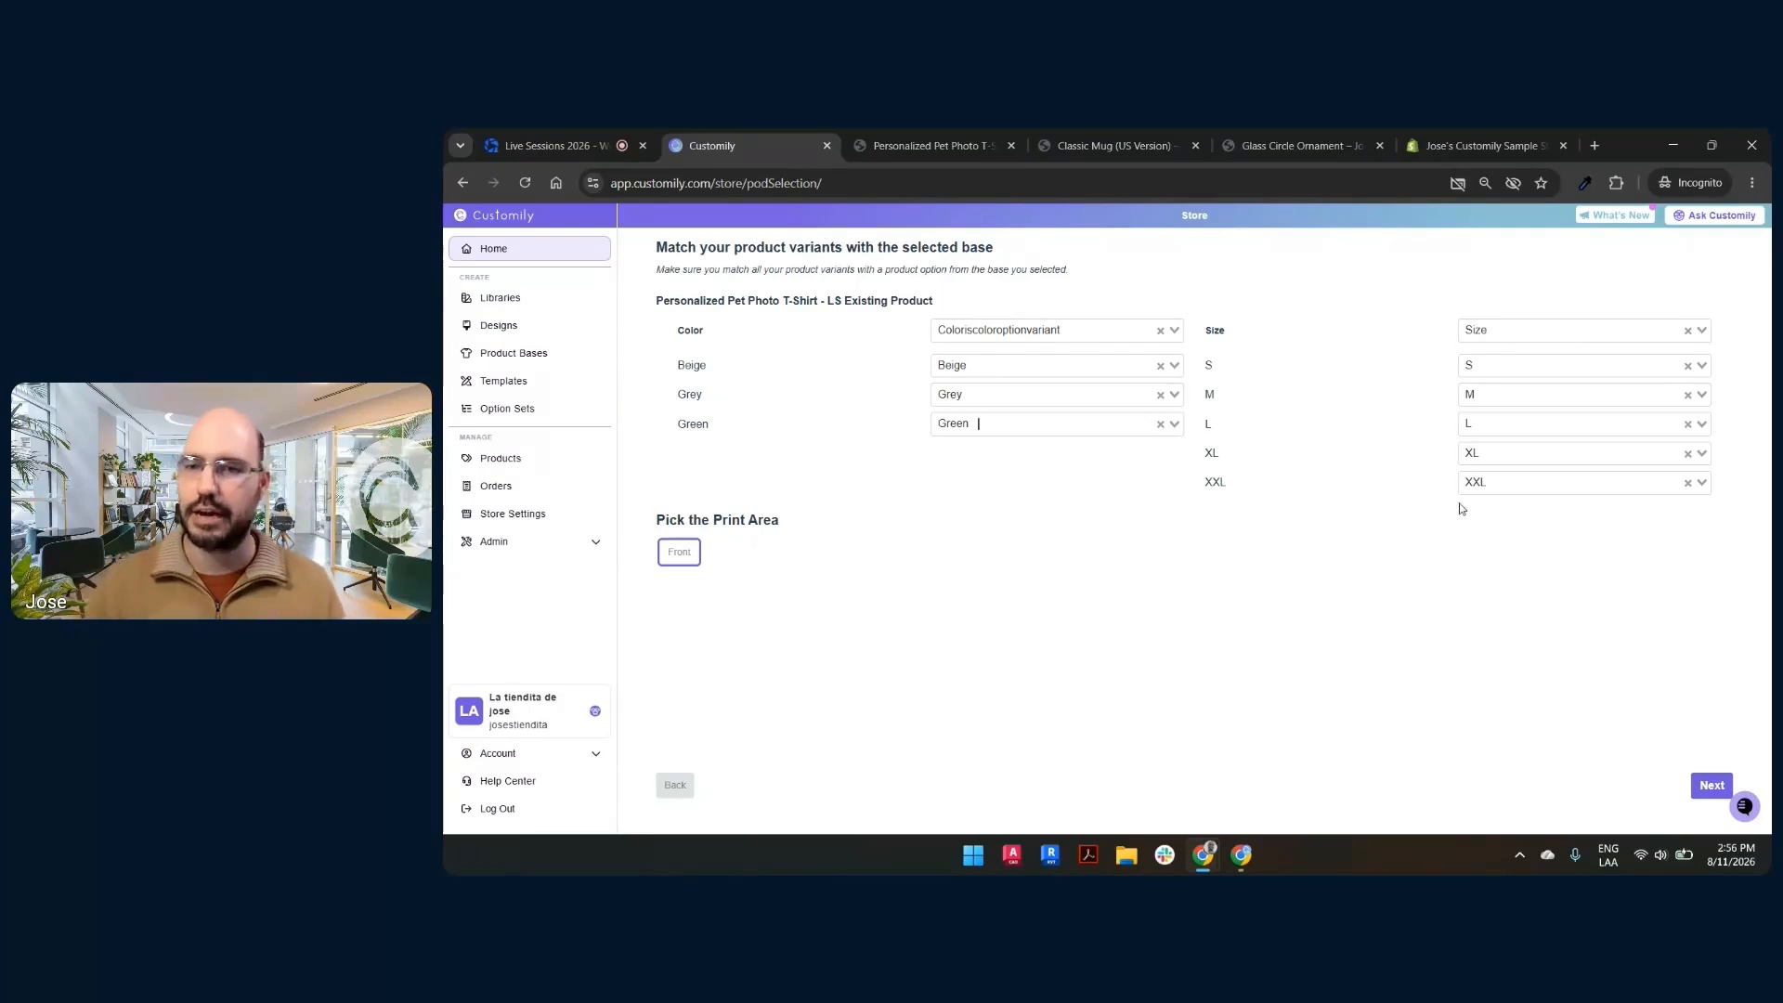
click(1709, 786)
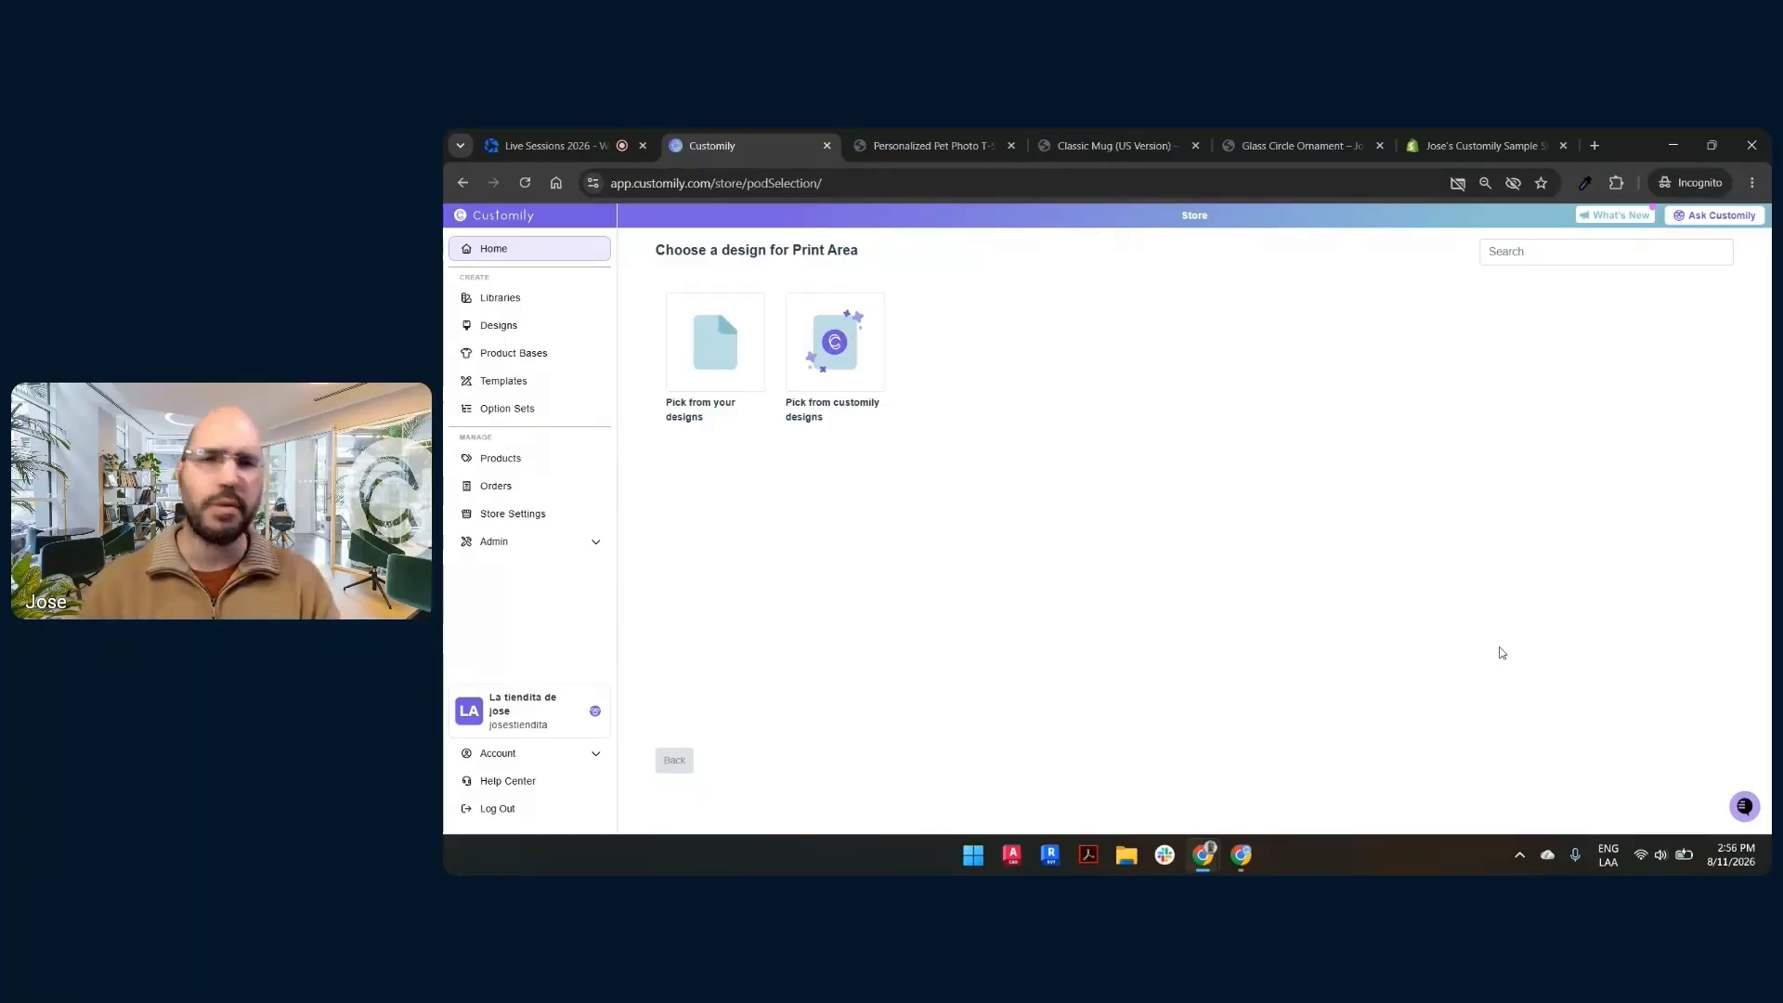
Compare with the original listing and choose the Multiple Text and Photo - LS Existing Products design from your own designs.
click(929, 146)
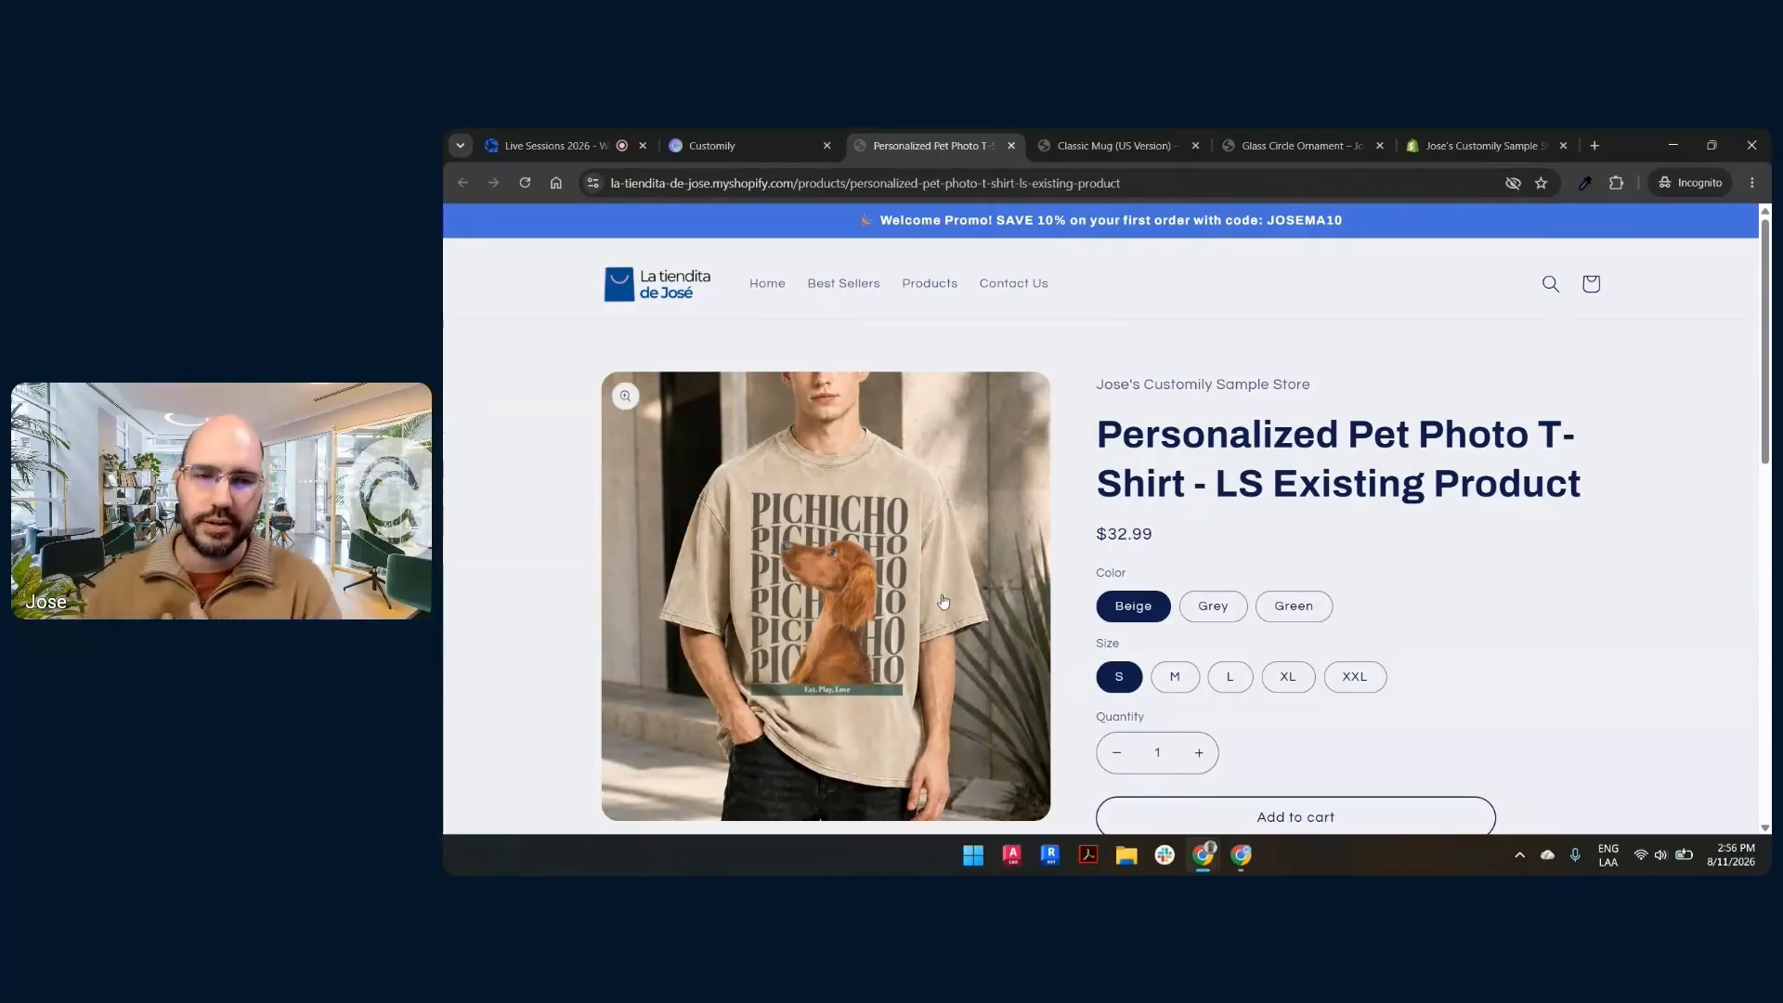
click(778, 133)
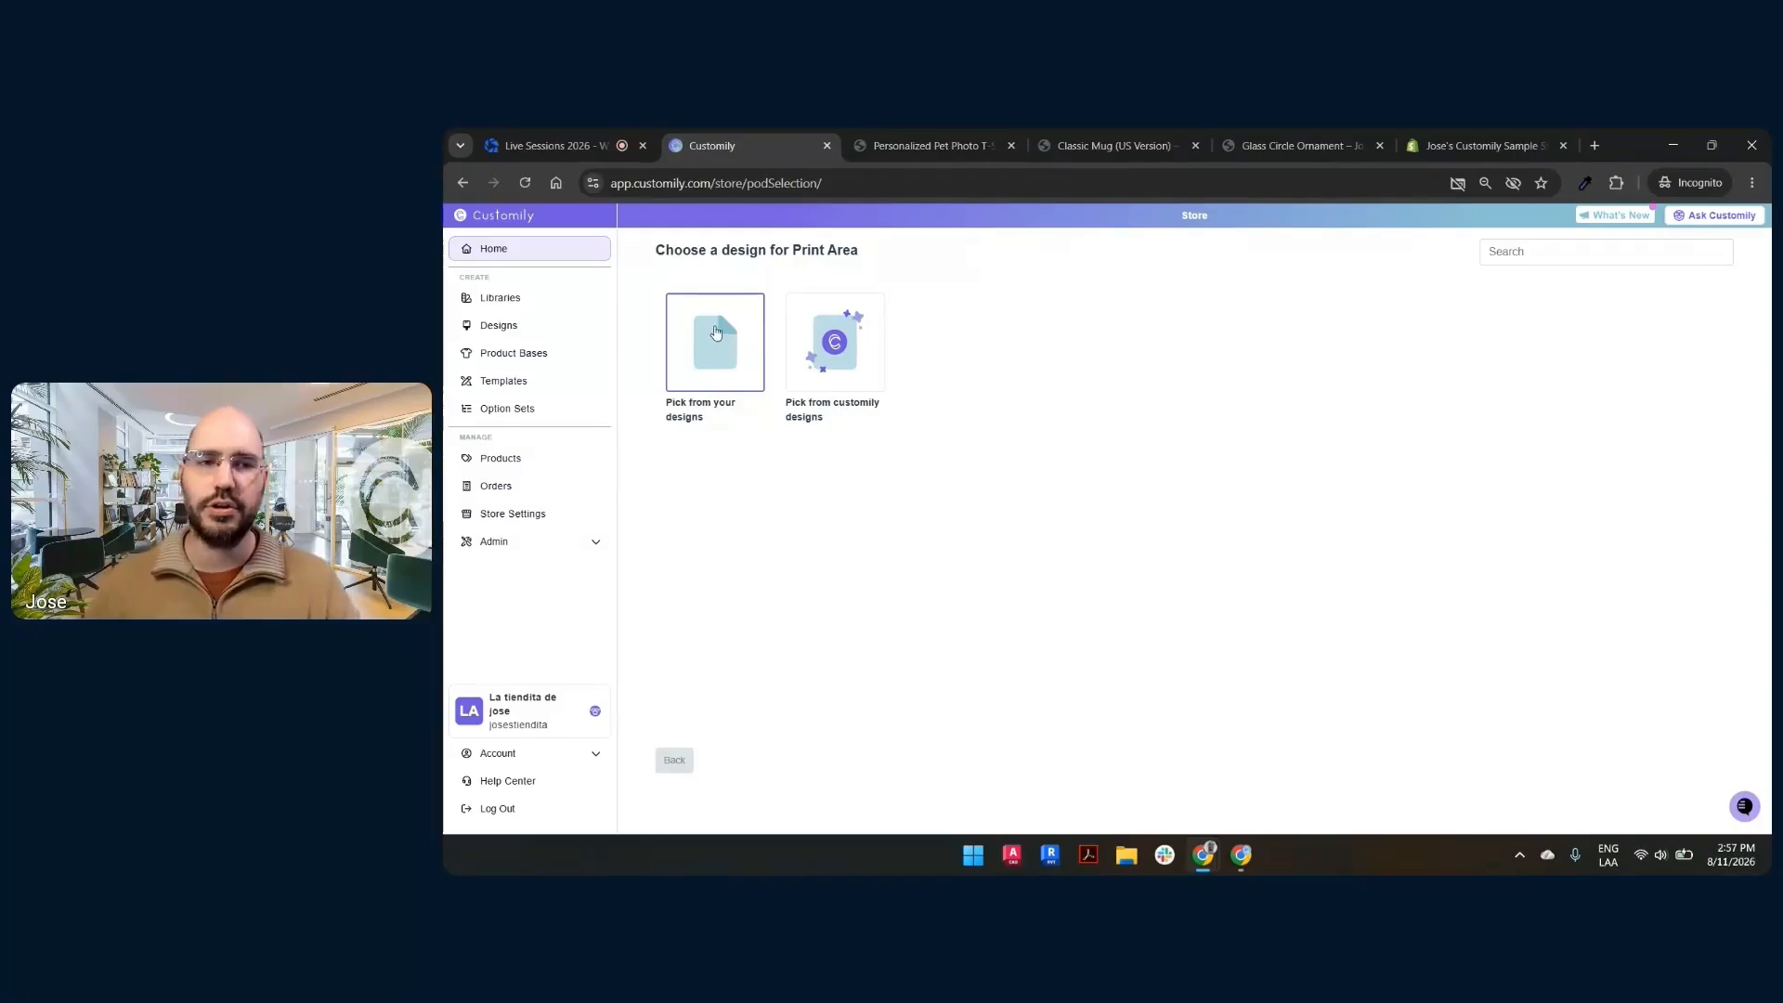
click(715, 353)
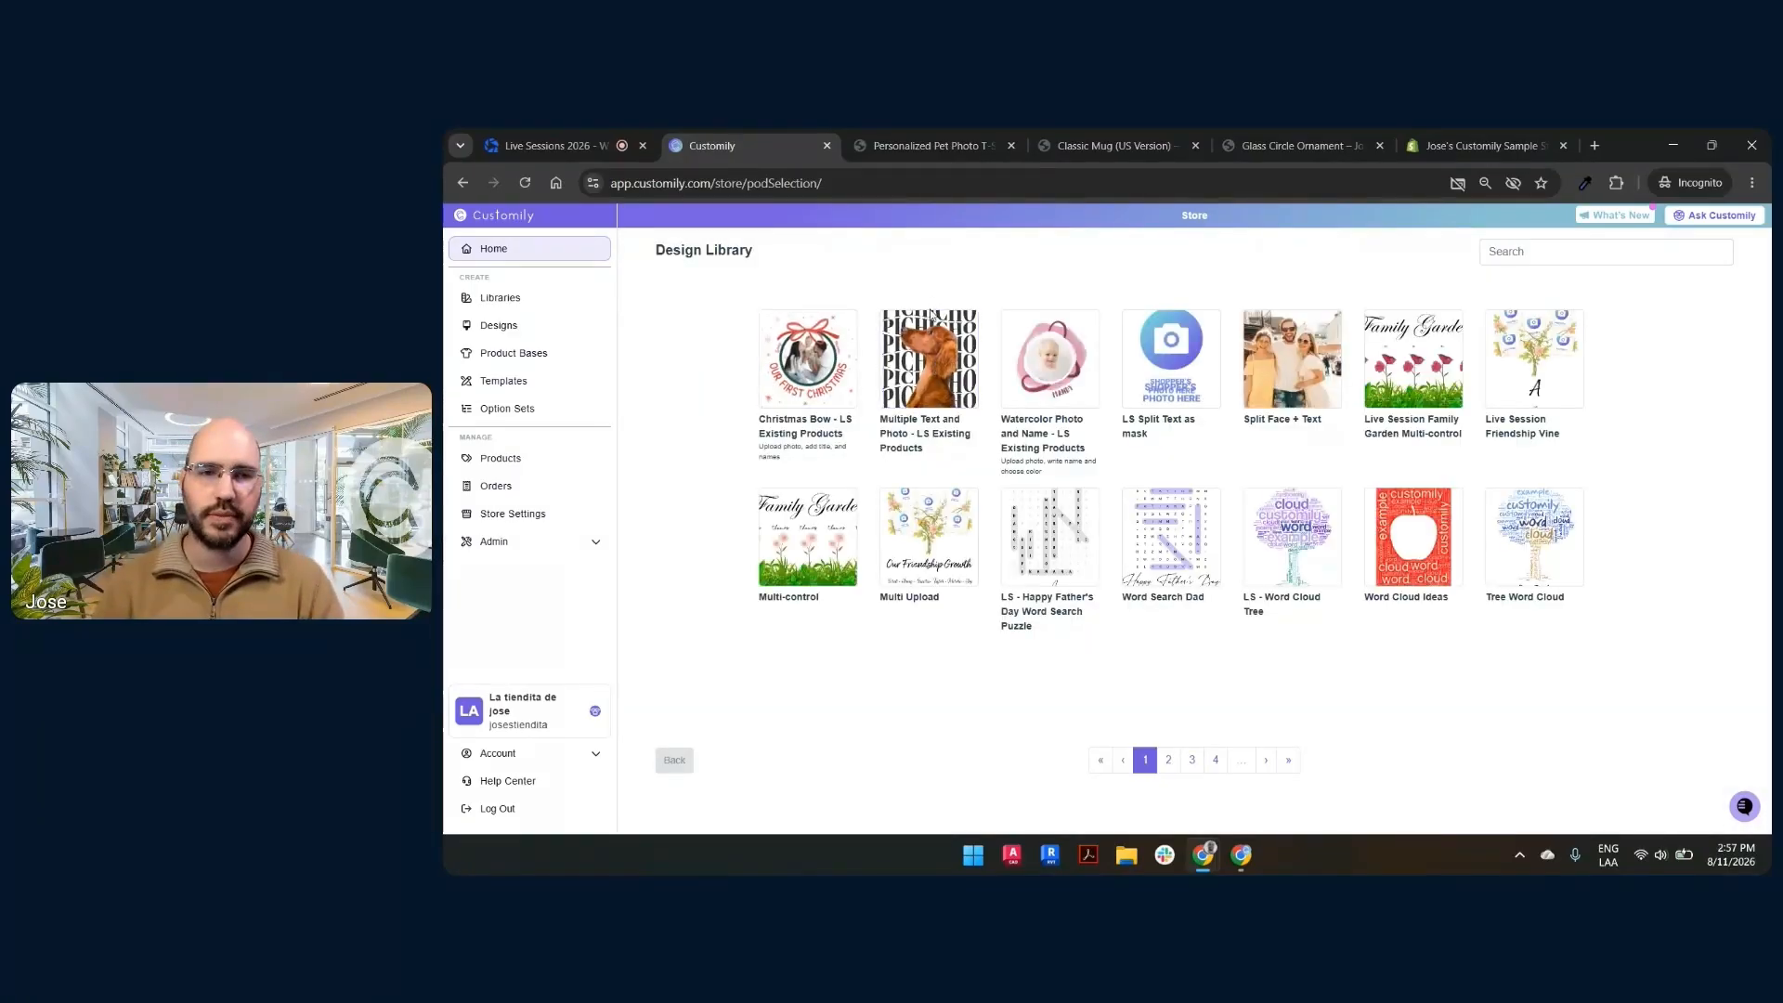
click(932, 366)
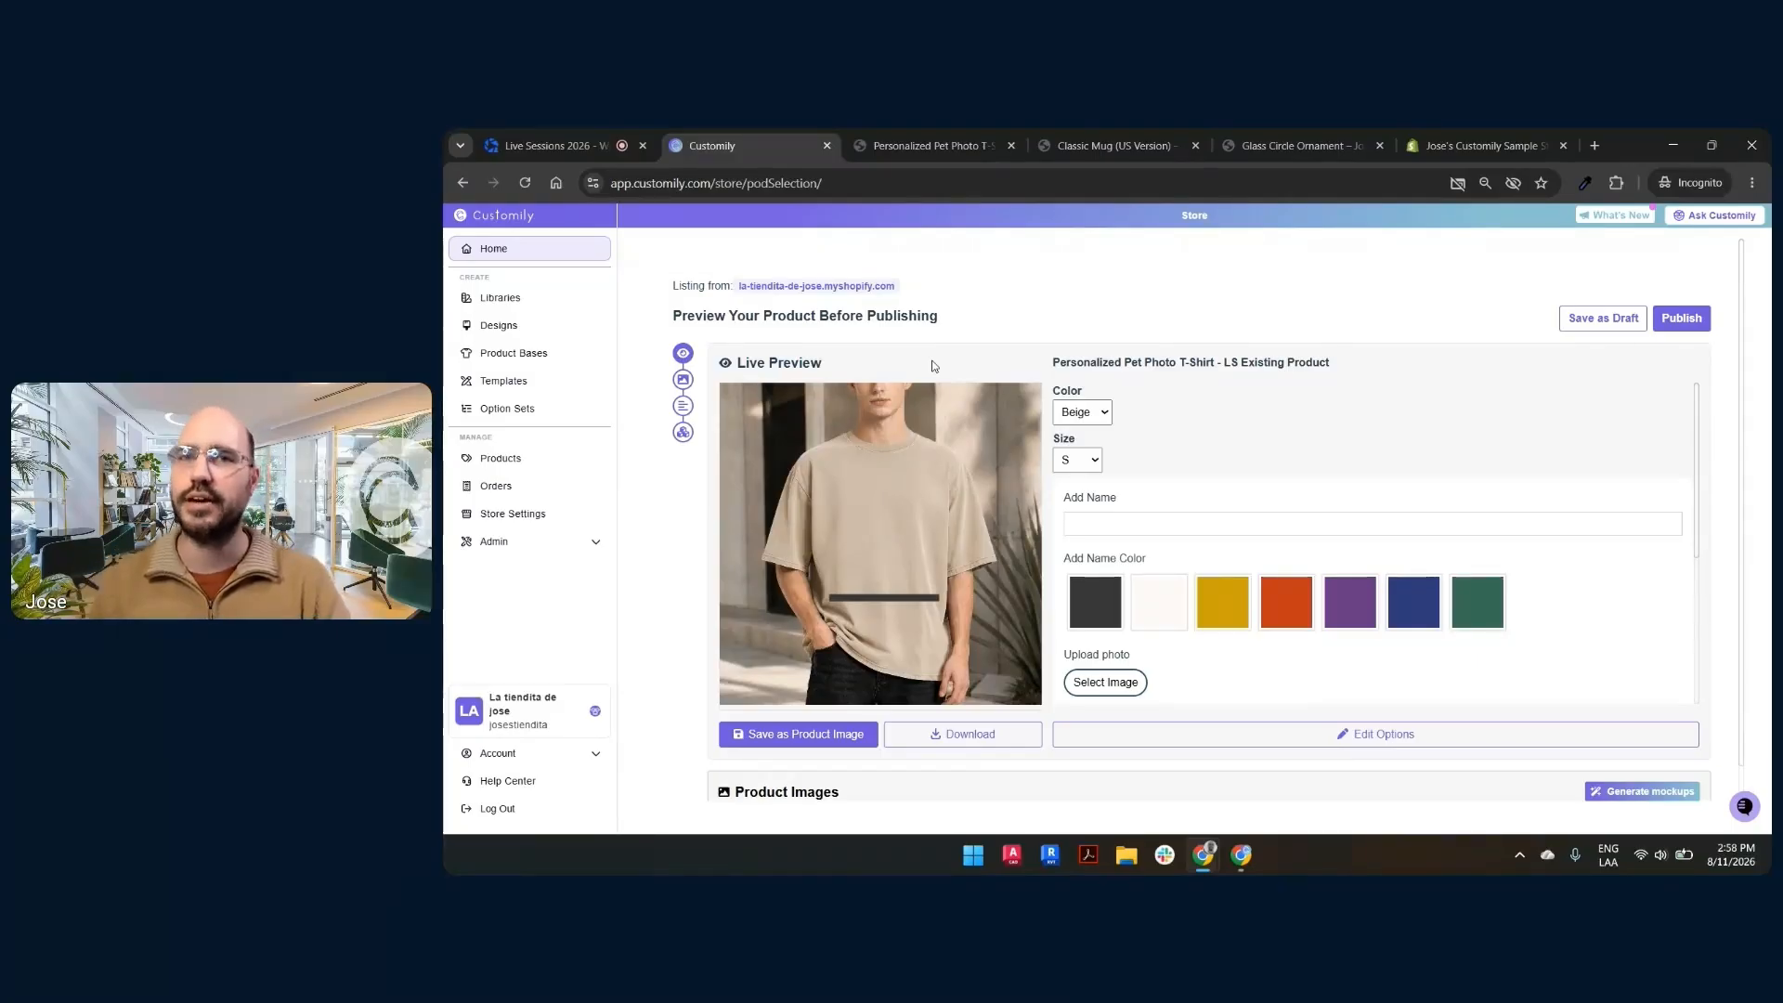
Check the Grey and Green color variants in the live preview and return the color to Beige.
click(1094, 414)
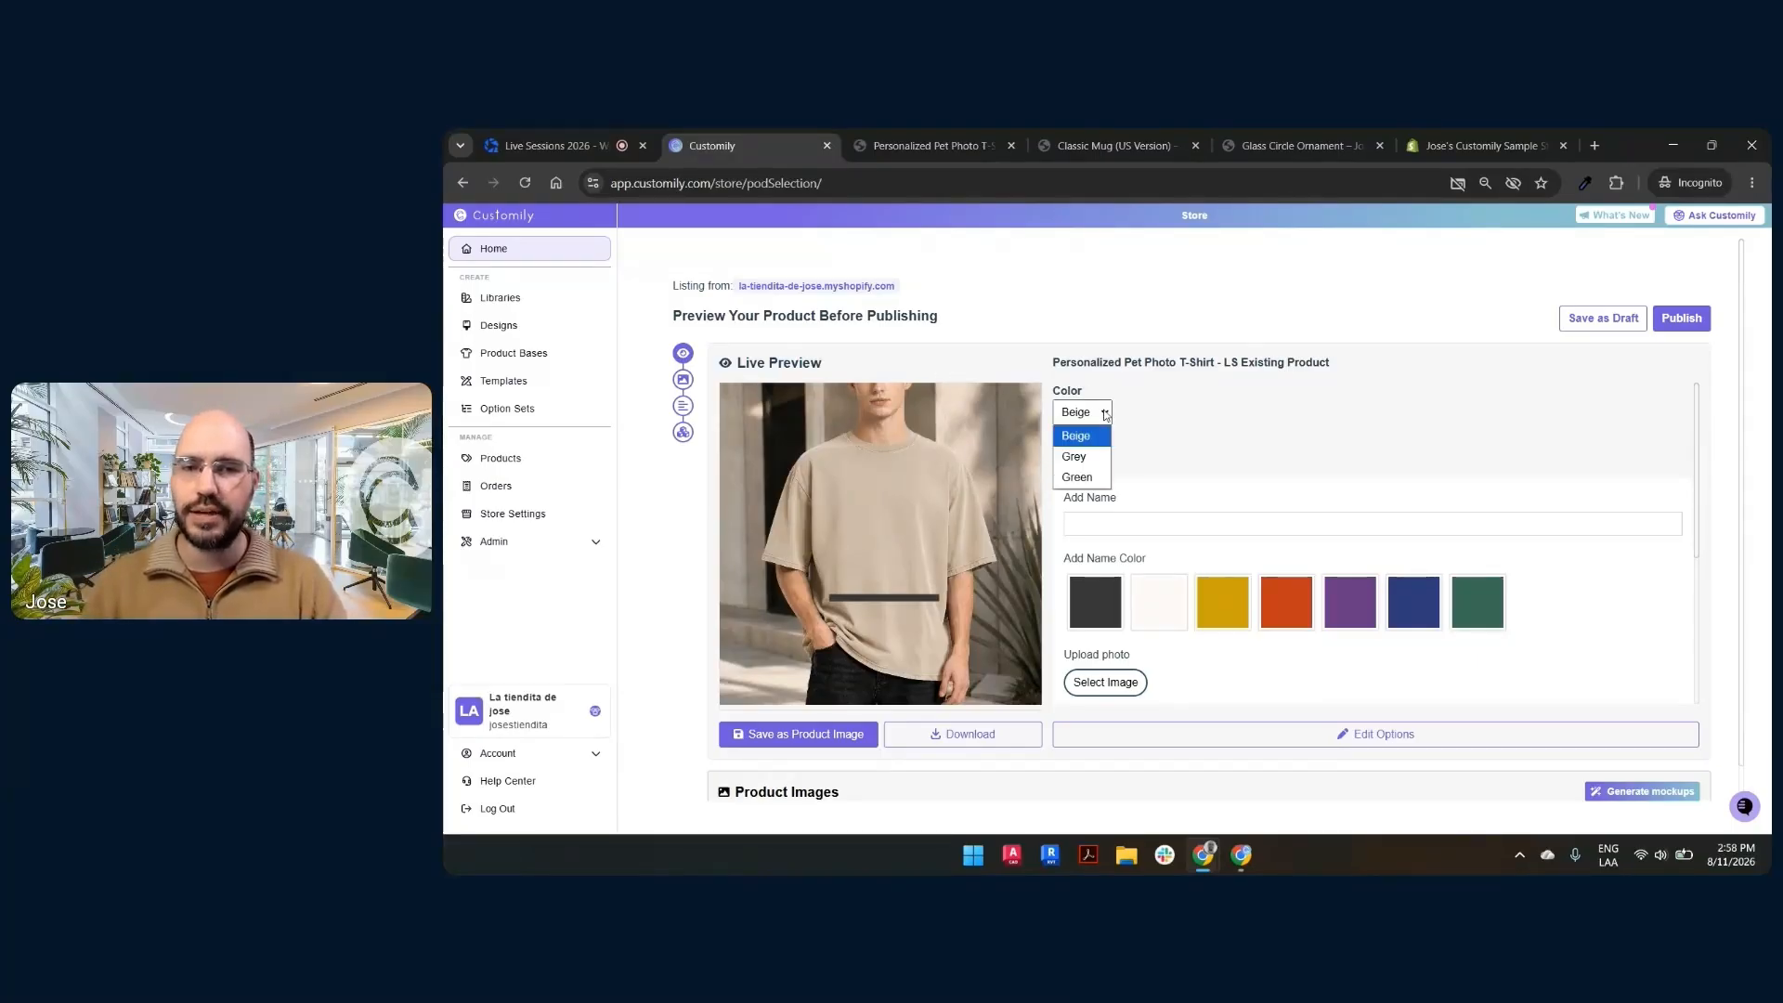
click(1090, 459)
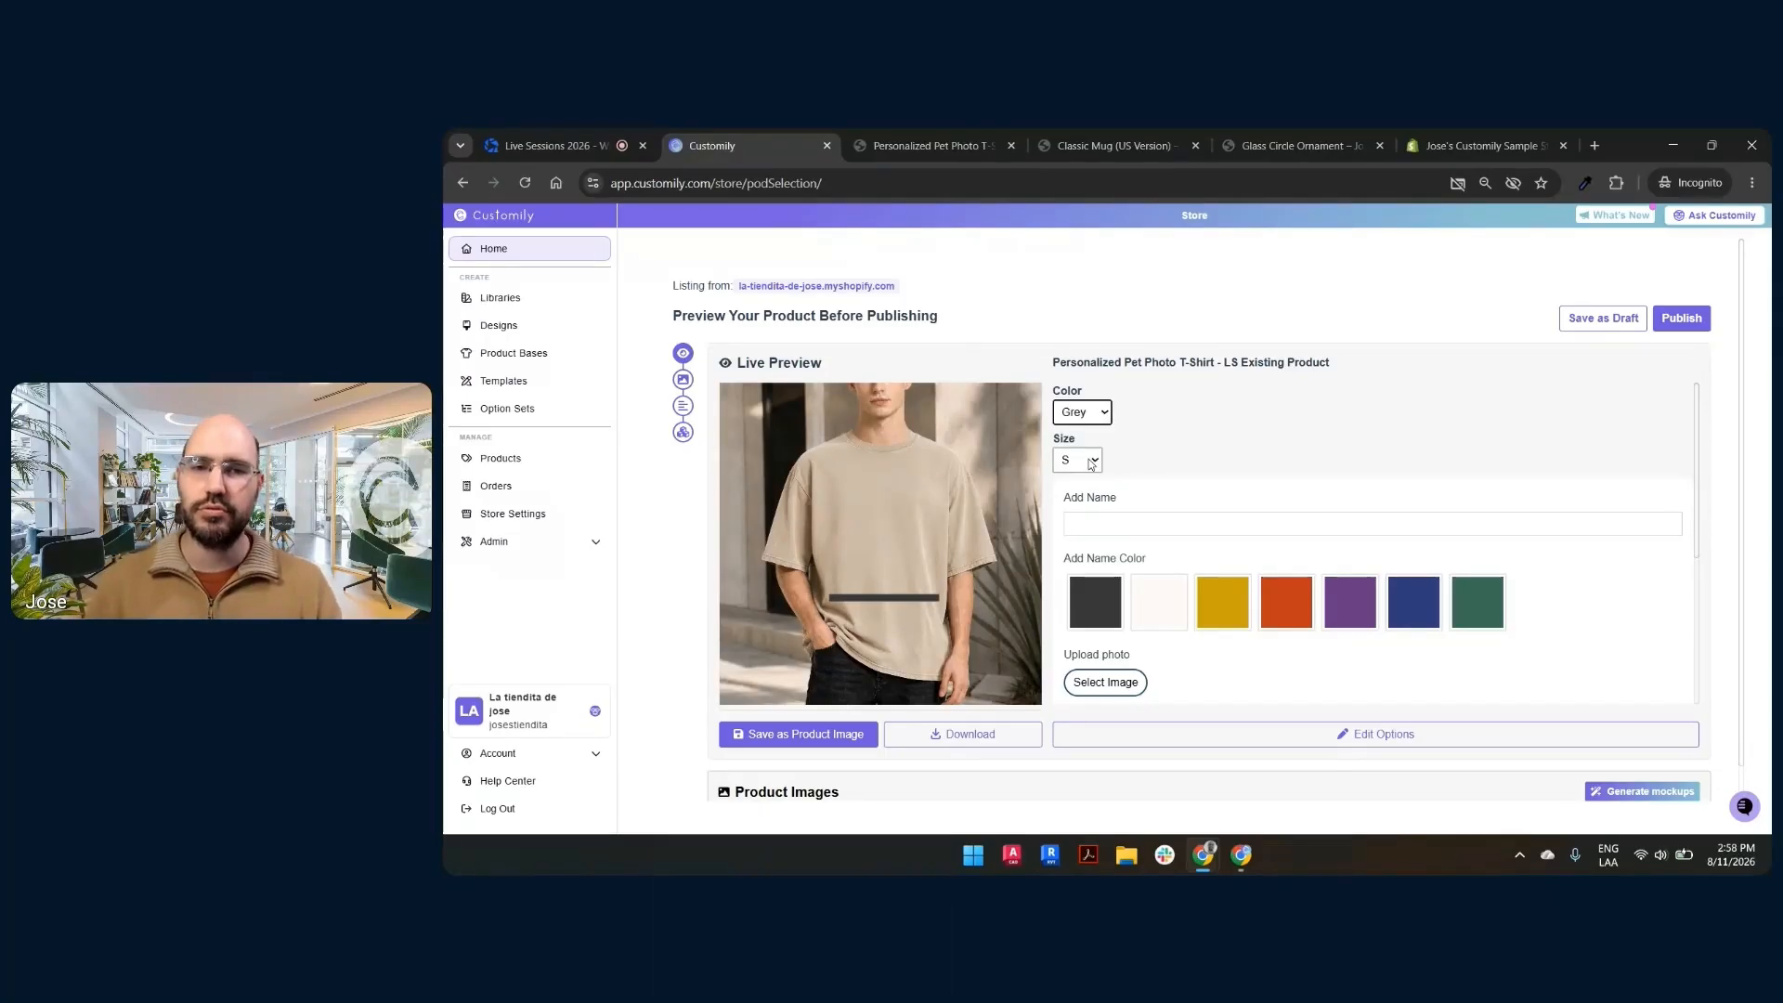
click(1082, 412)
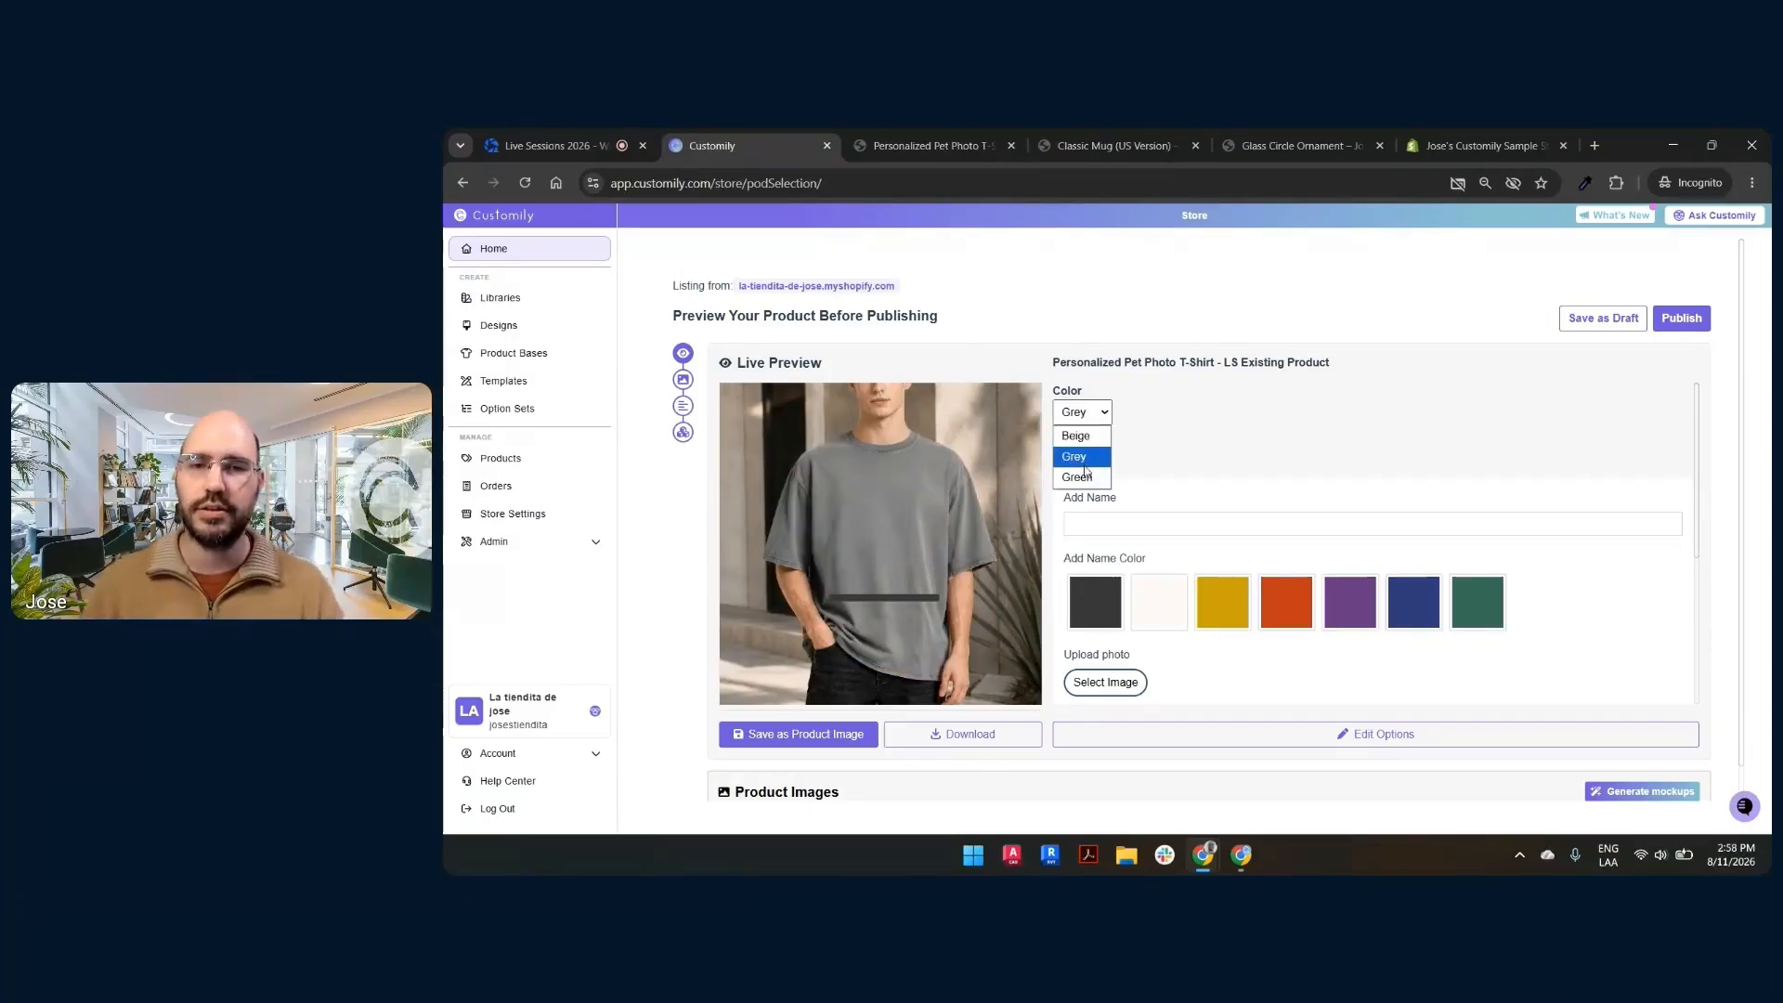
click(1077, 479)
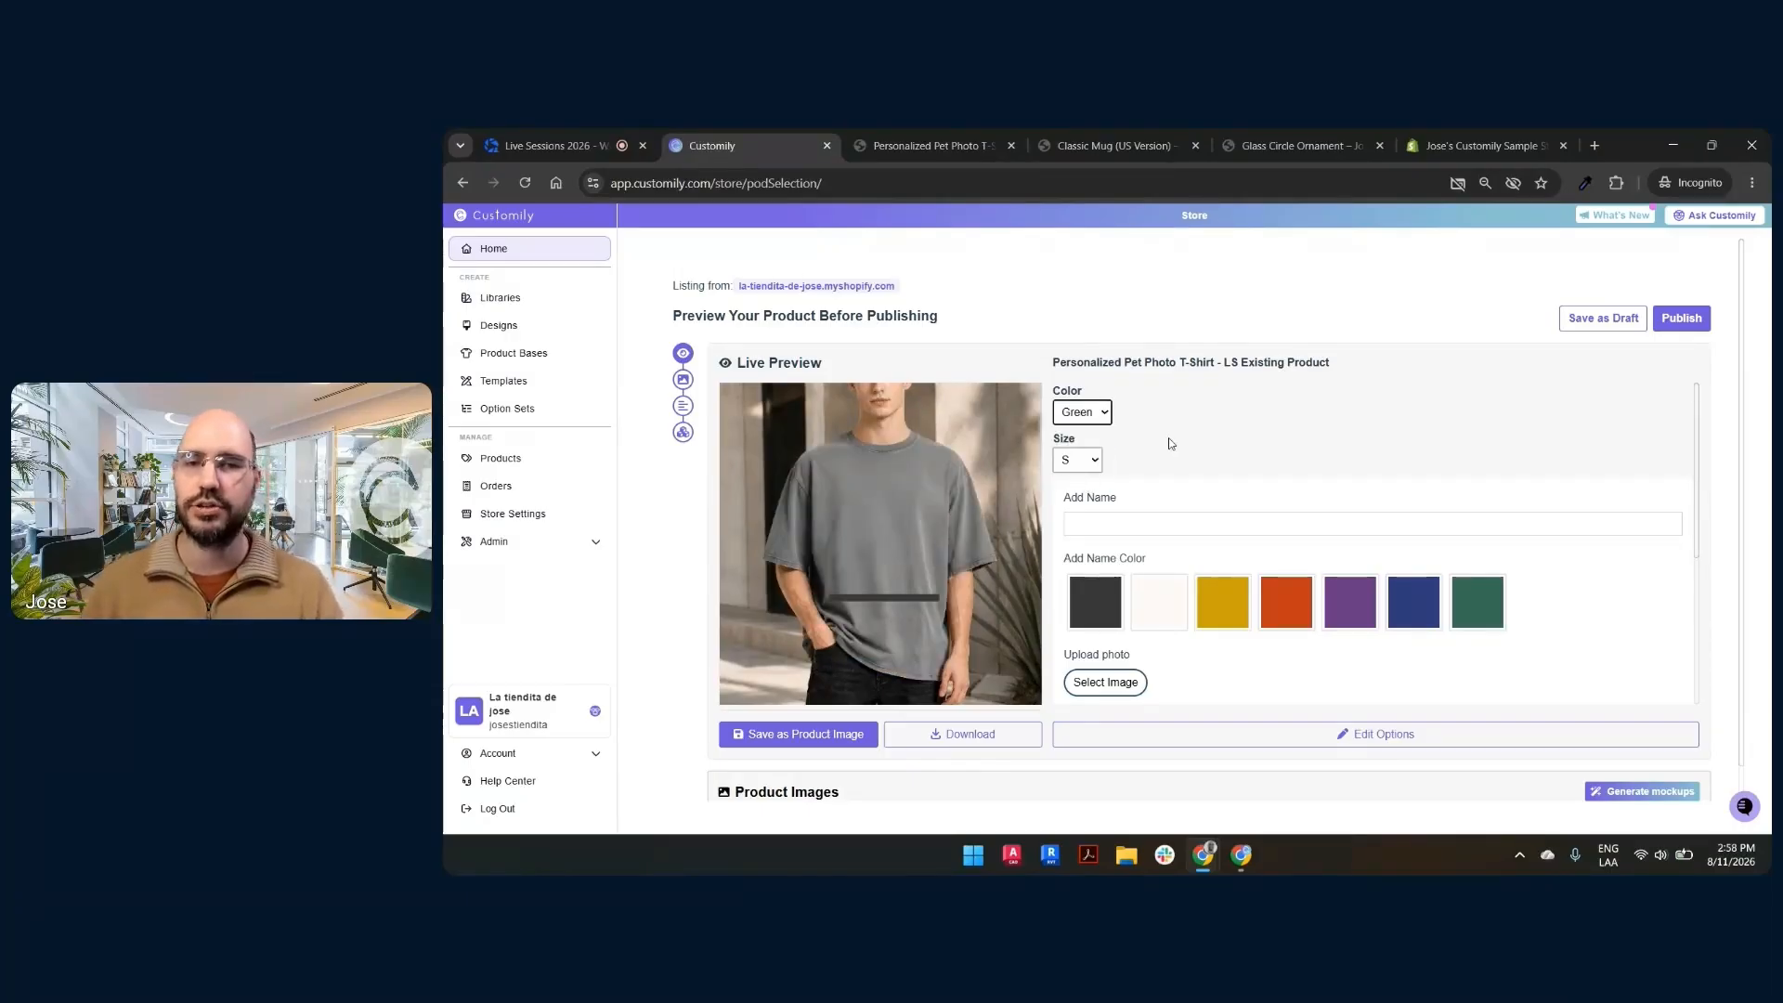
click(1096, 411)
click(1093, 438)
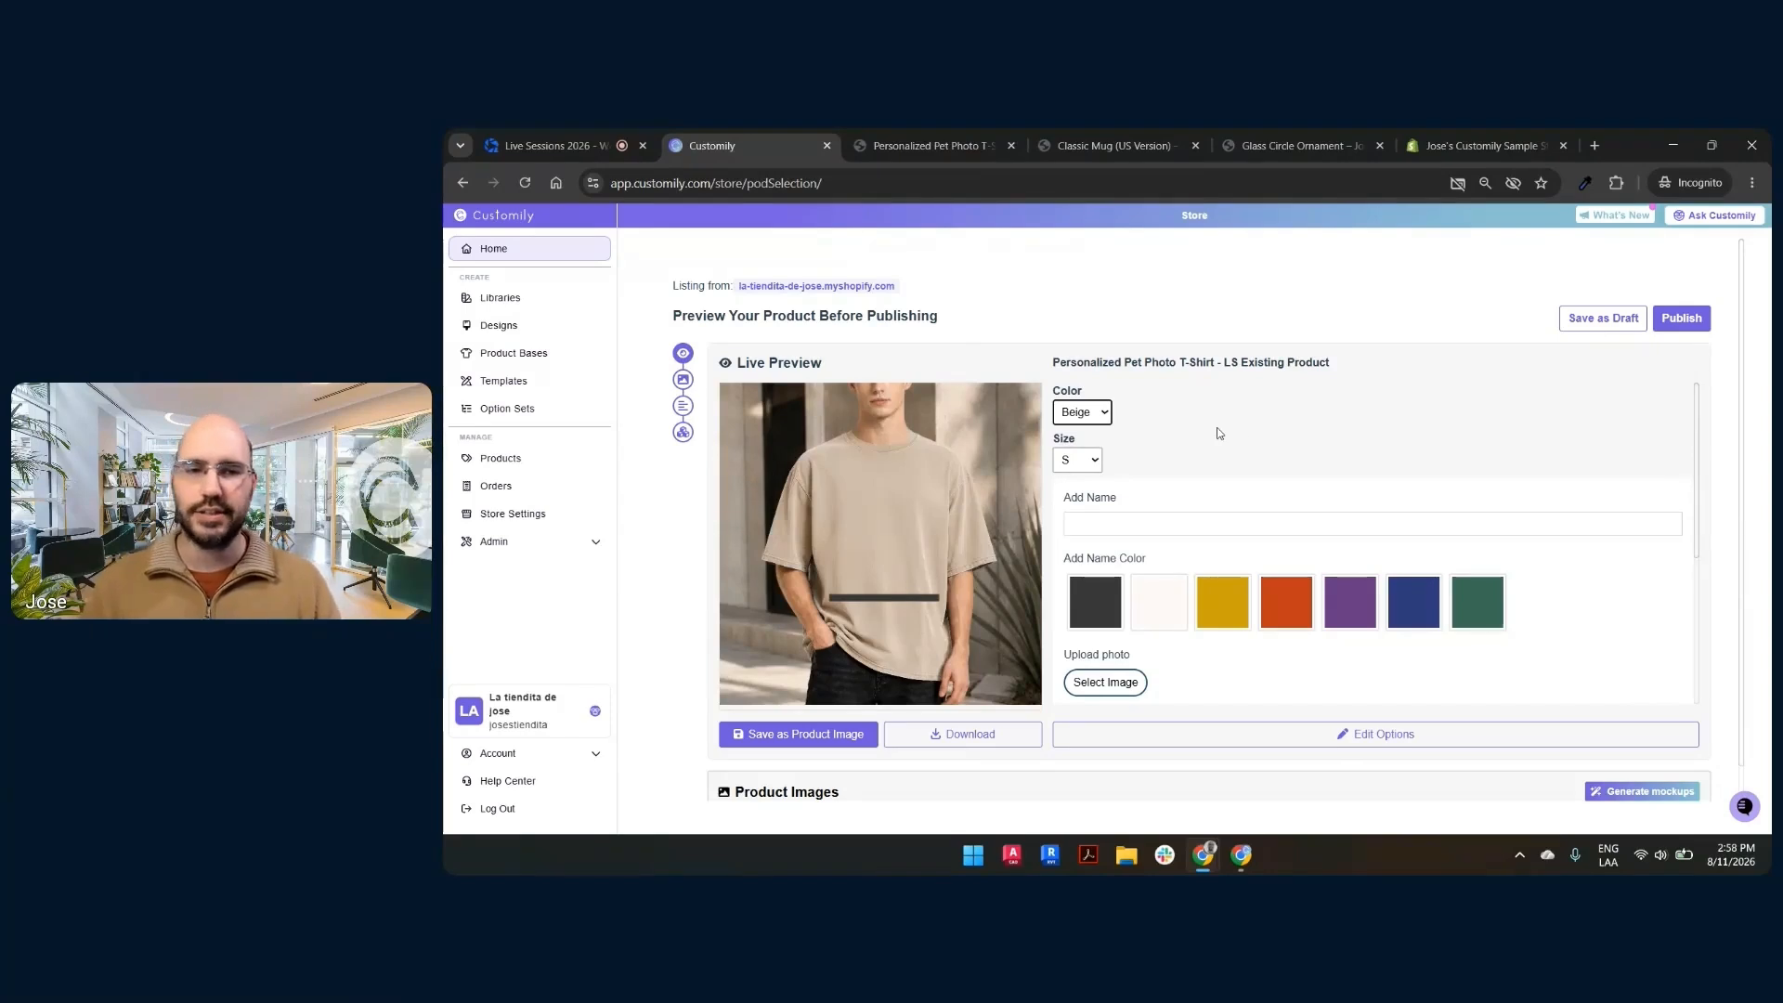
Enter maxito as the name in the live preview and set the name color to orange-red.
scroll(1219, 433, down, 1)
click(1220, 437)
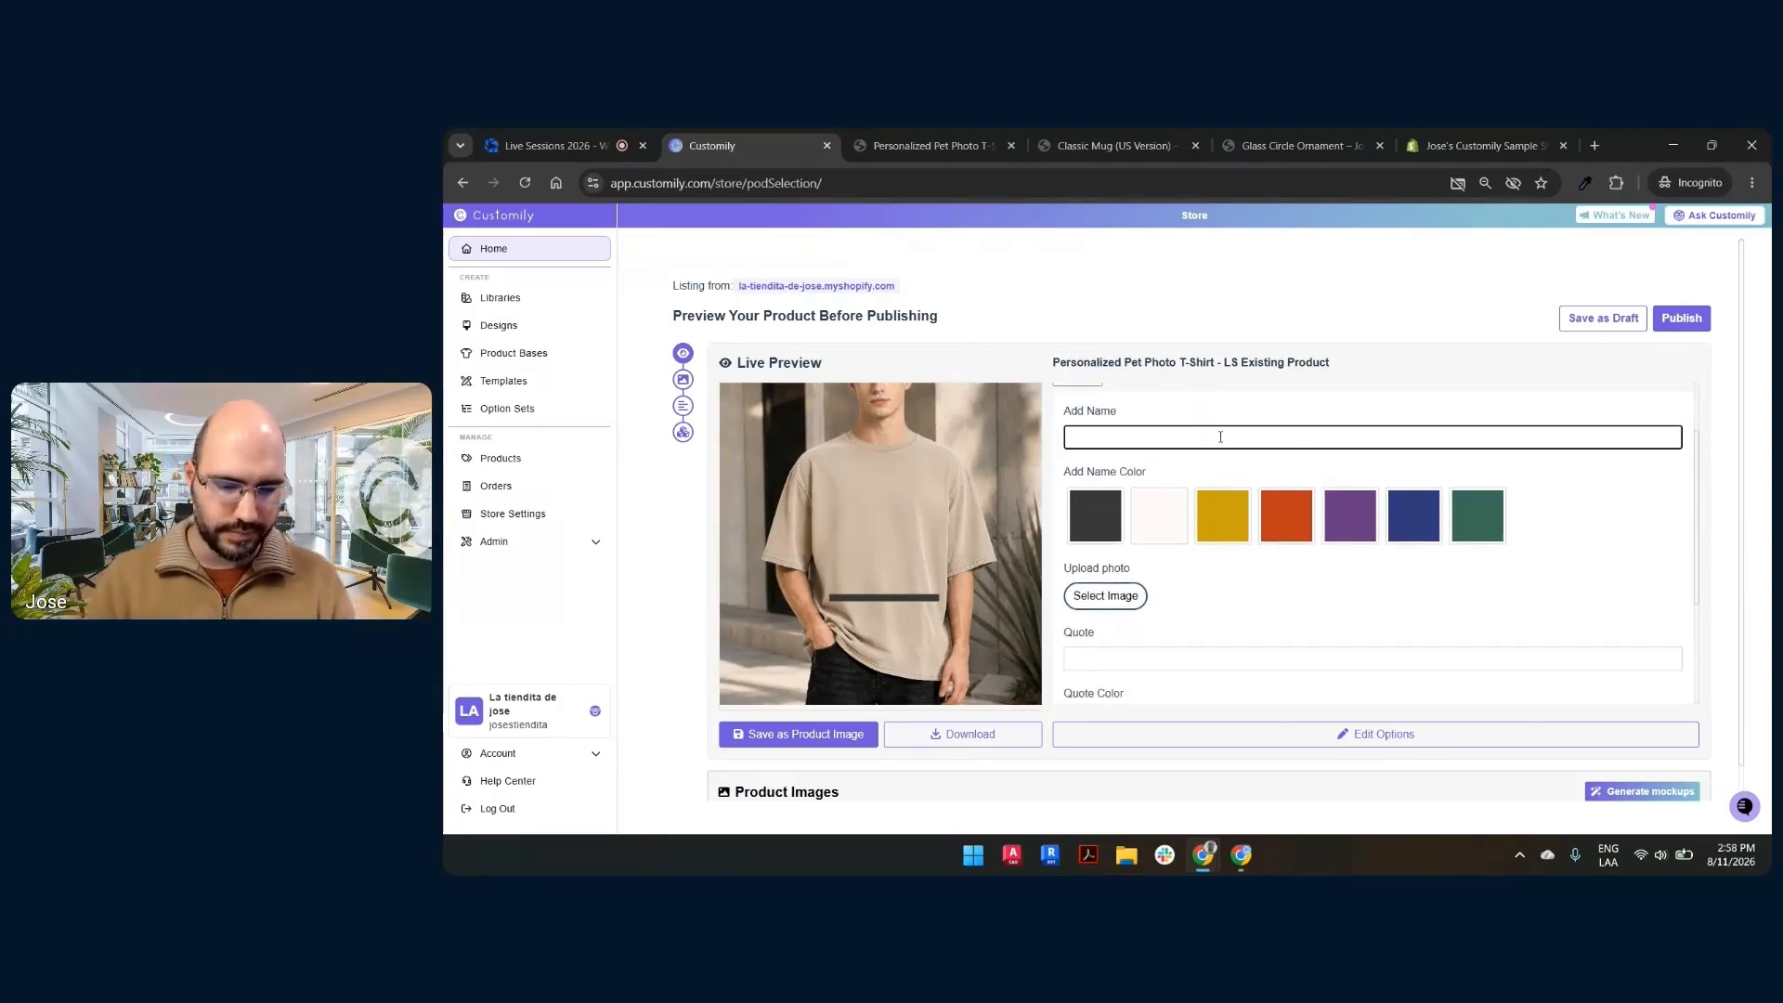
text(maxito)
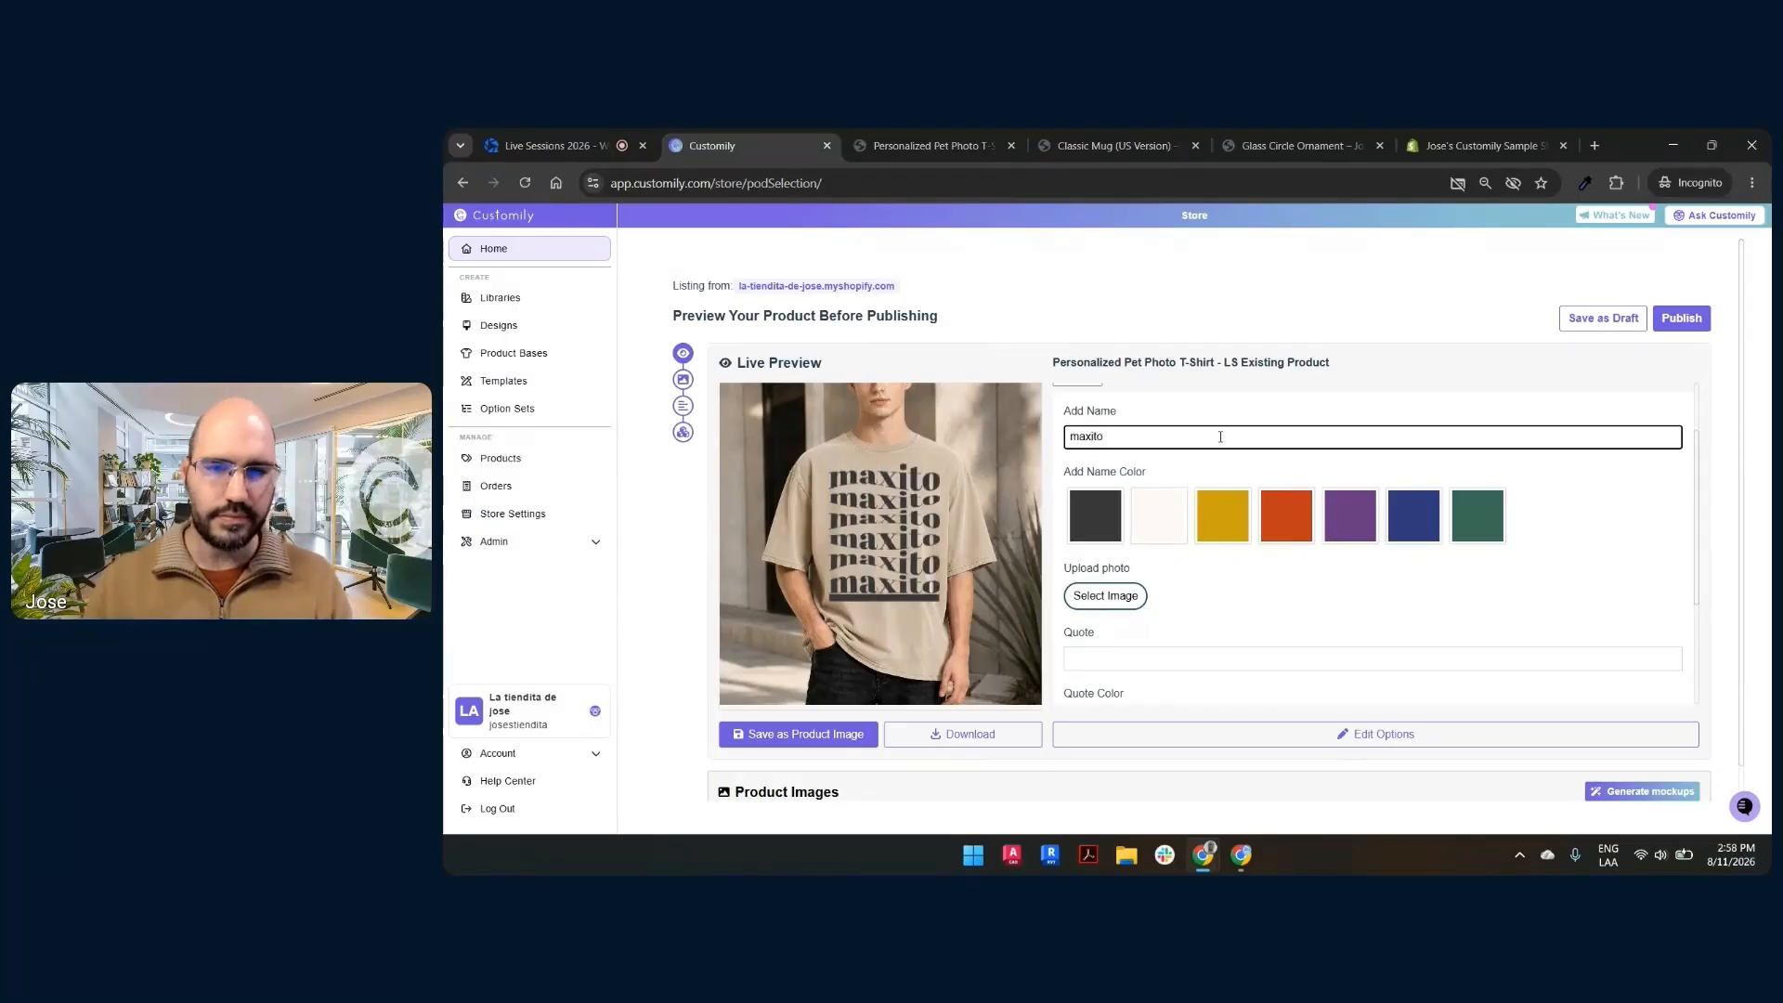
click(1285, 527)
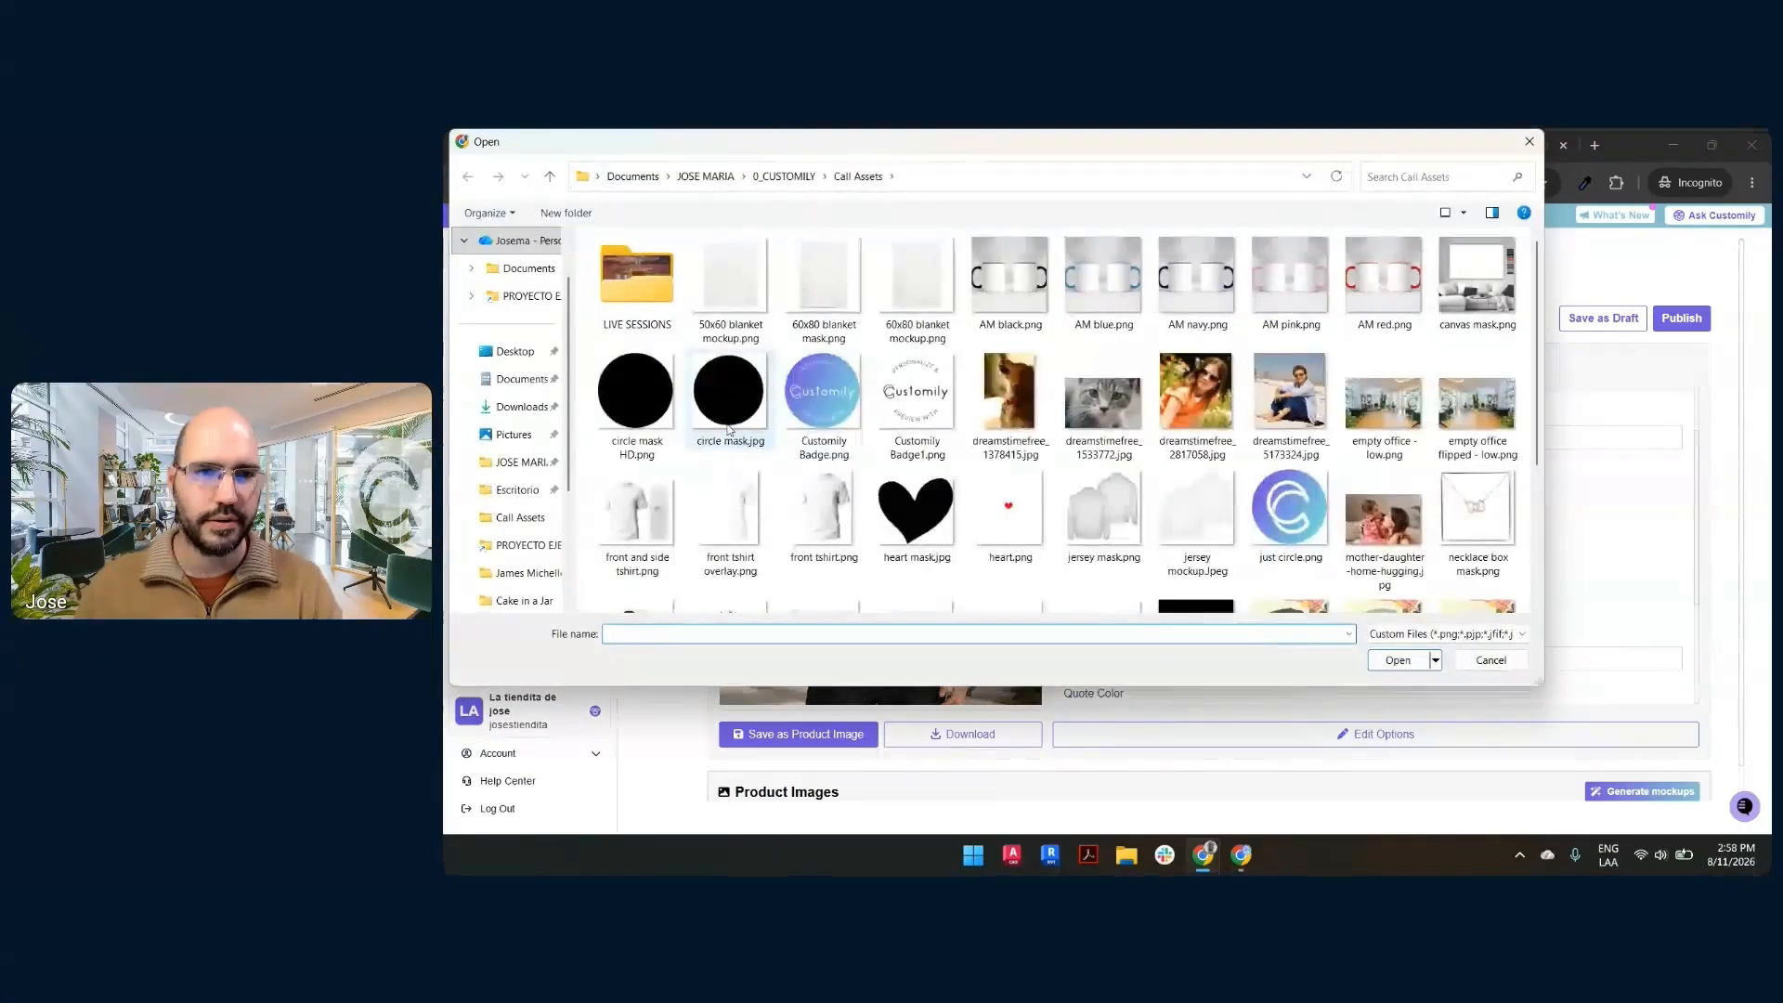
Upload the white puppy photo to the live preview and enter "the best friend ever" as the quote.
scroll(726, 432, down, 3)
double_click(636, 541)
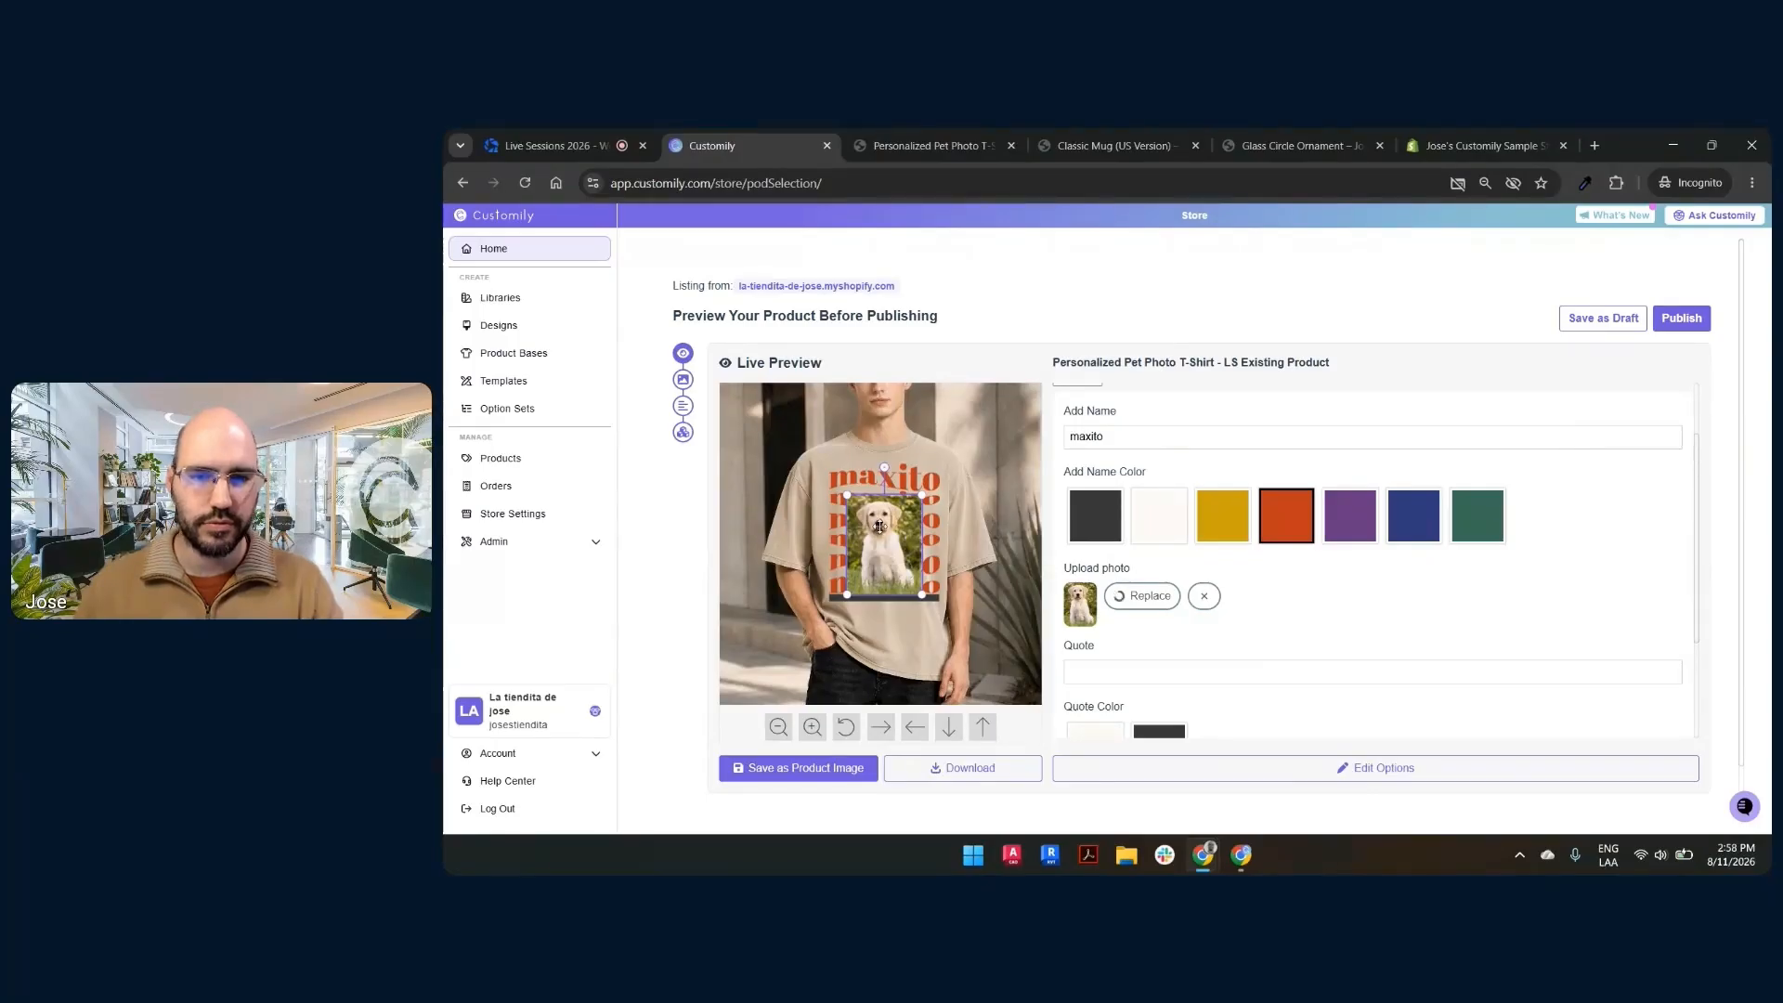
click(1170, 670)
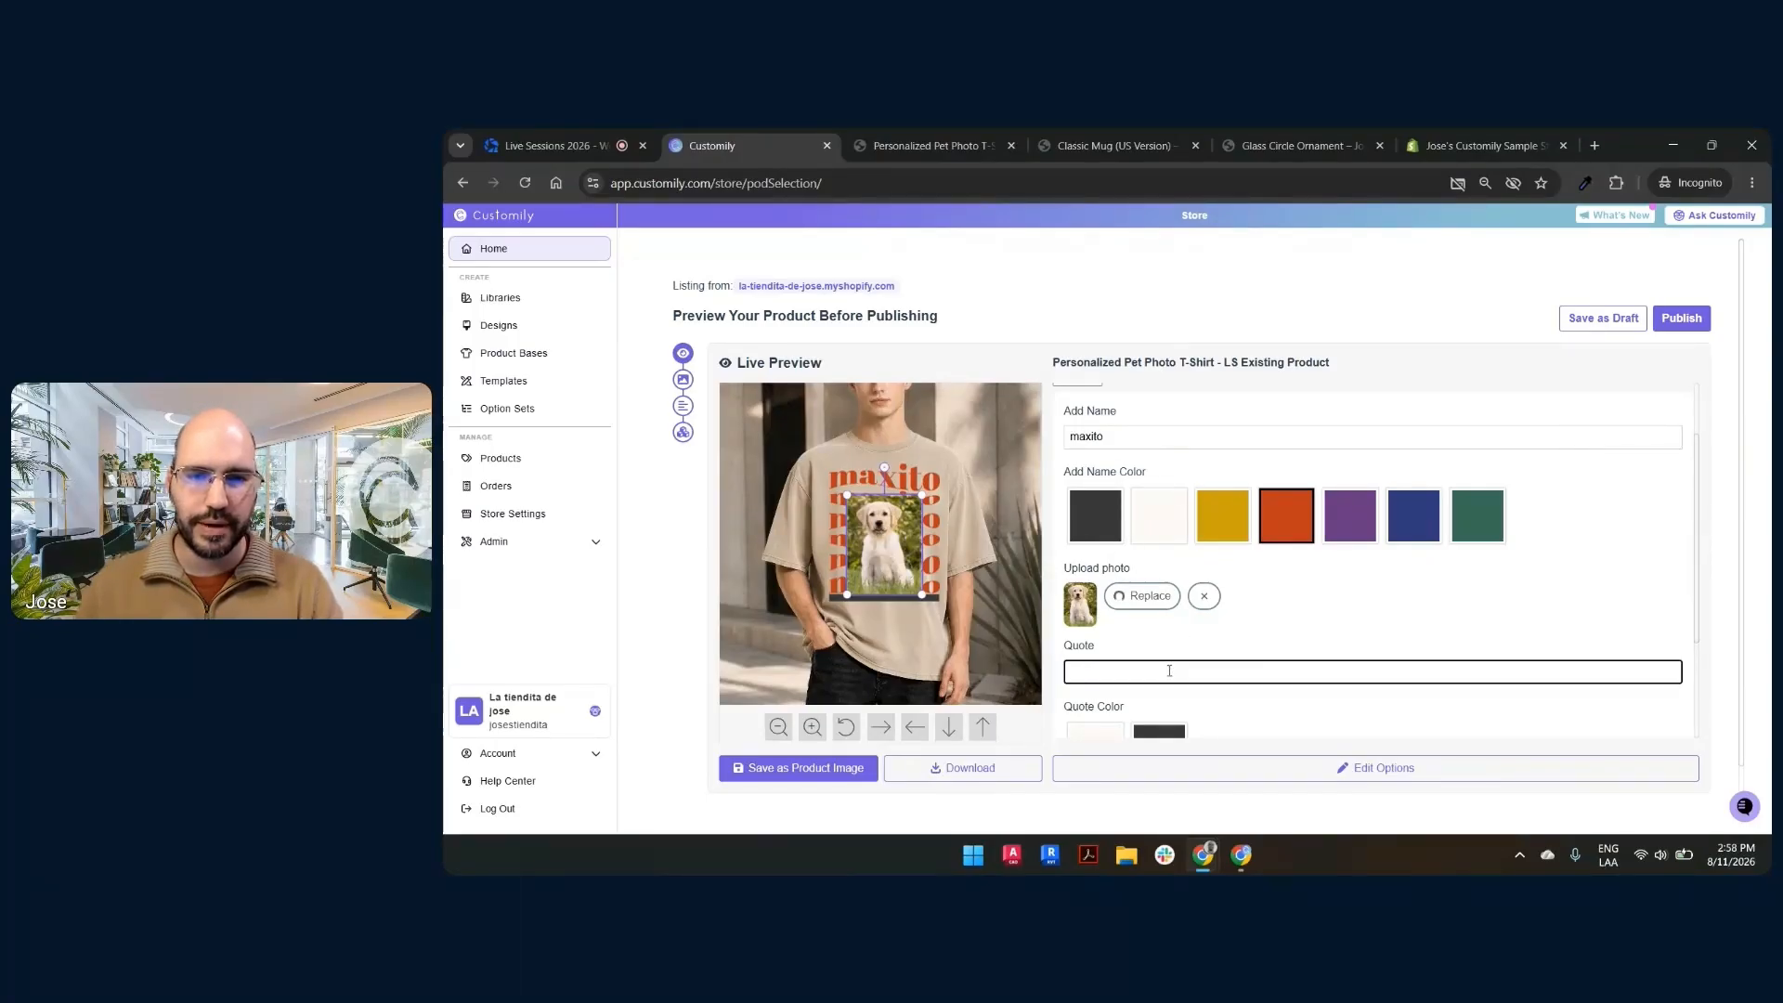
text(the best f)
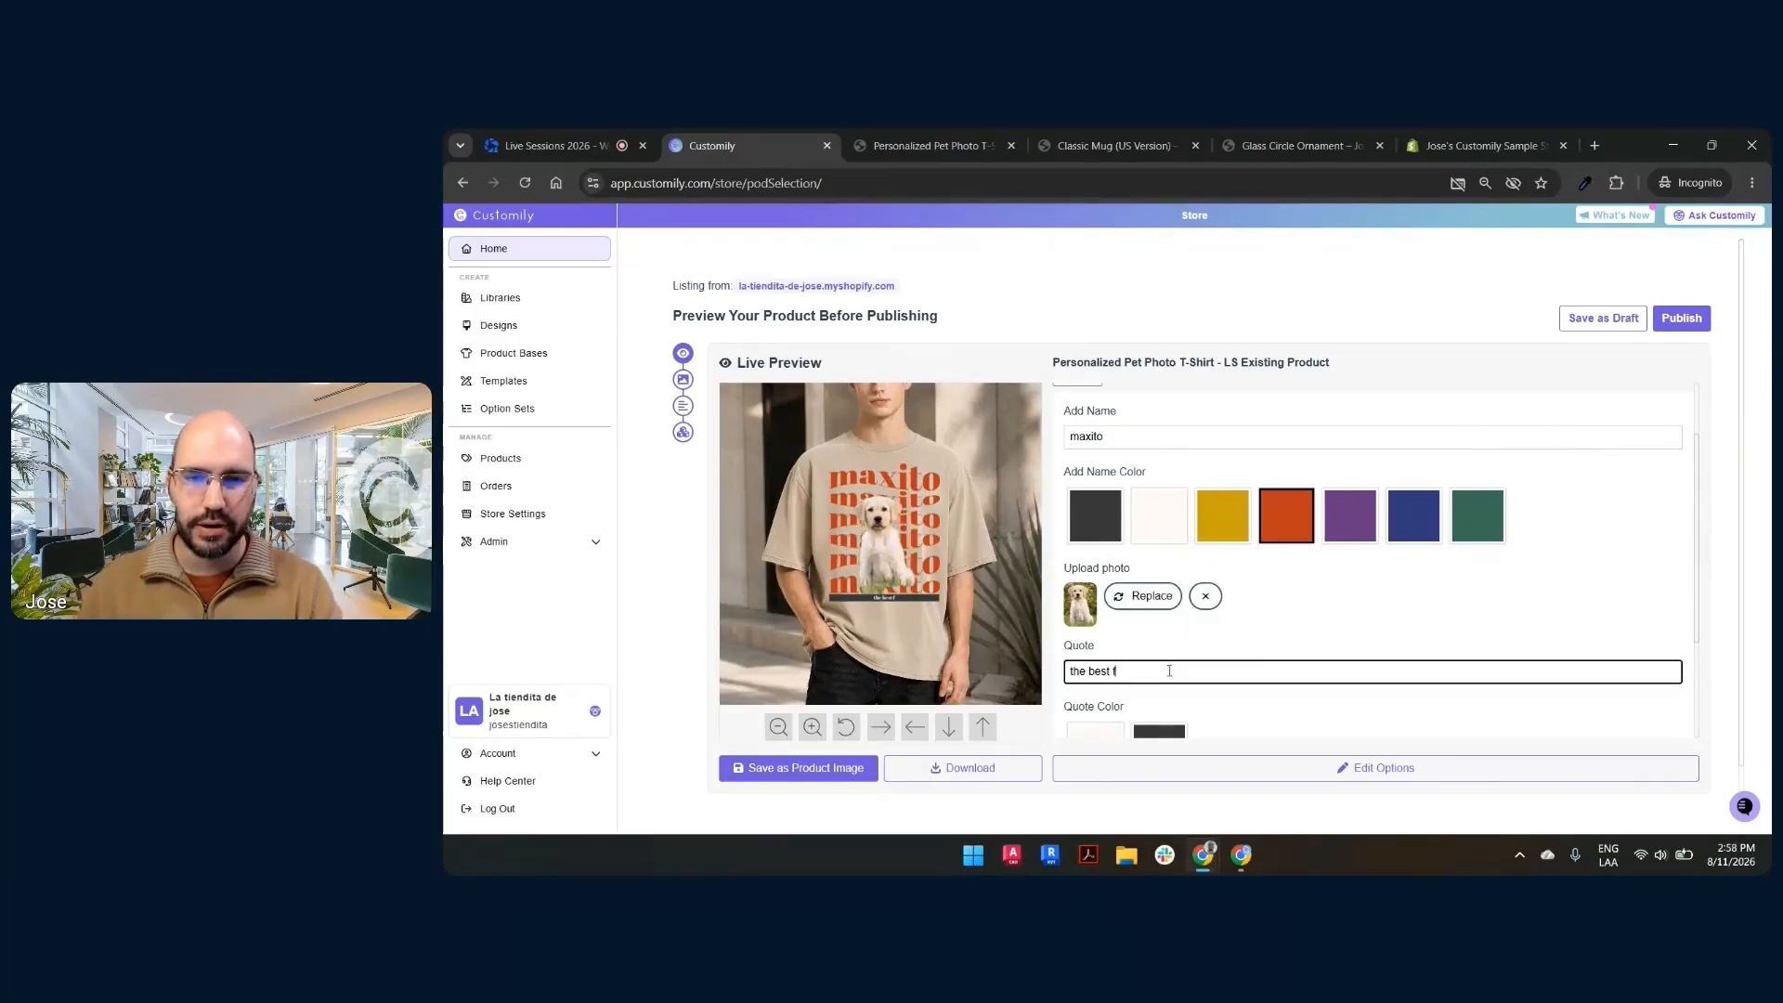
text(riend ever)
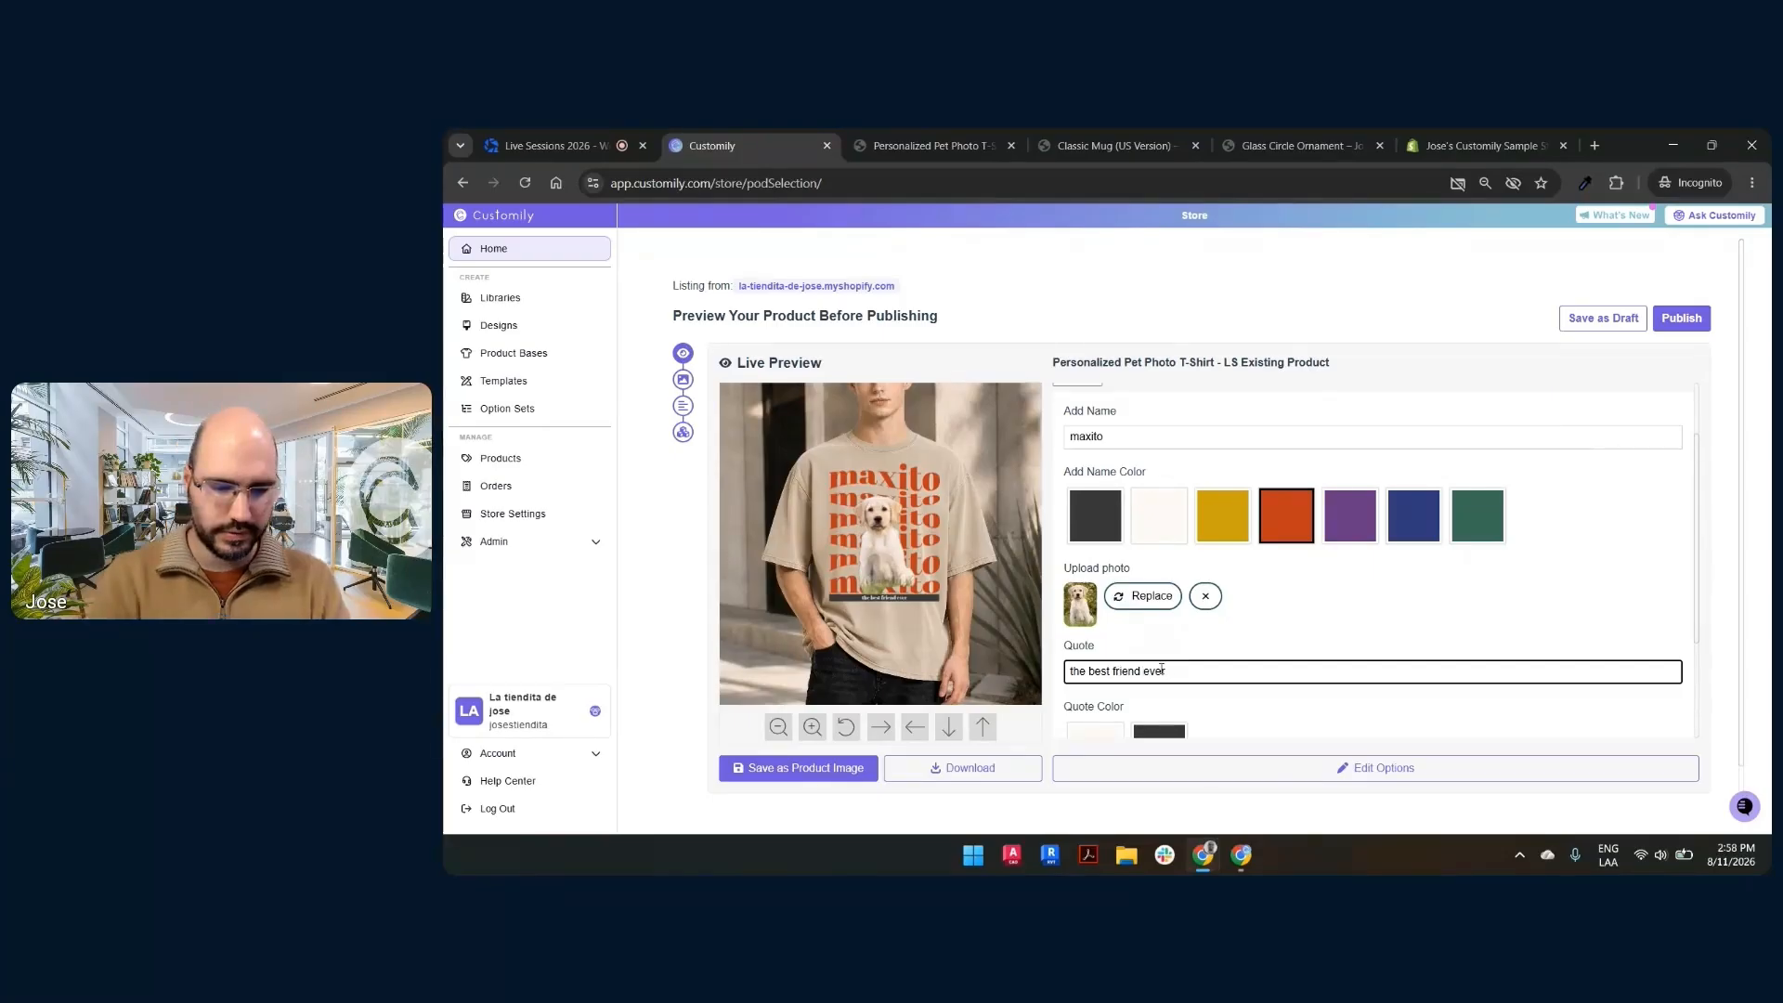
Enlarge the puppy photo on the shirt and shift it down so it fills the design area above the quote.
click(901, 546)
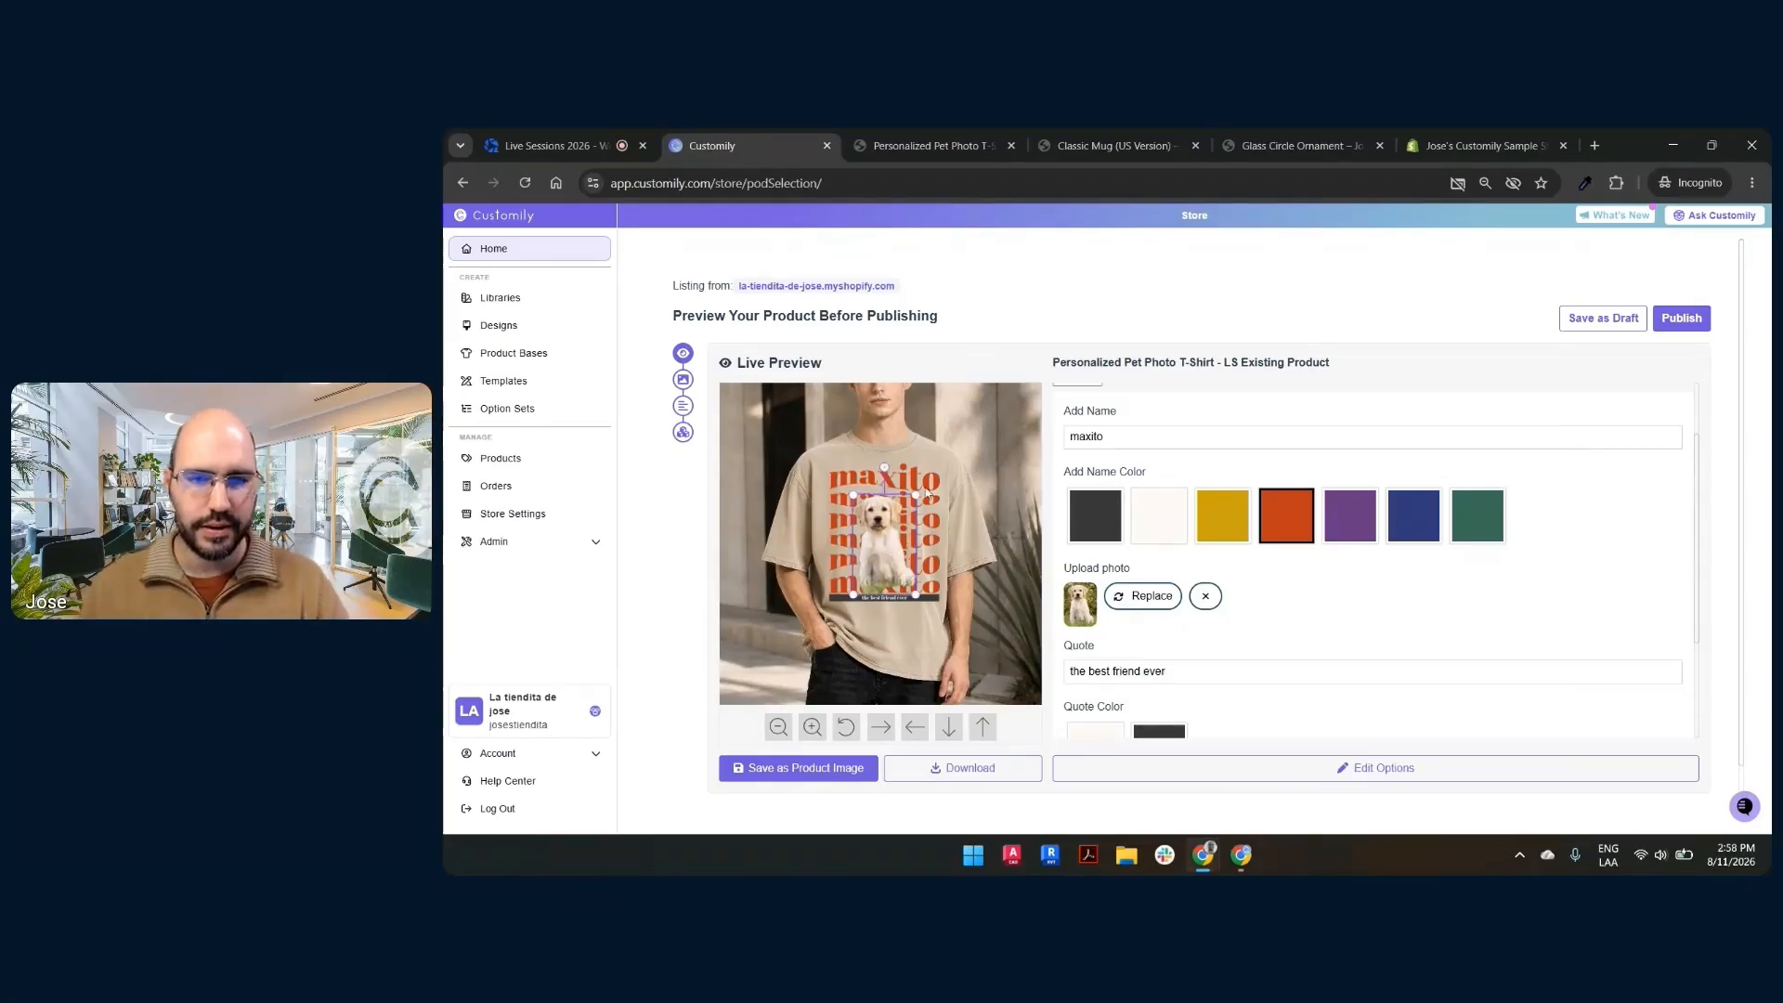
drag(915, 494, 894, 548)
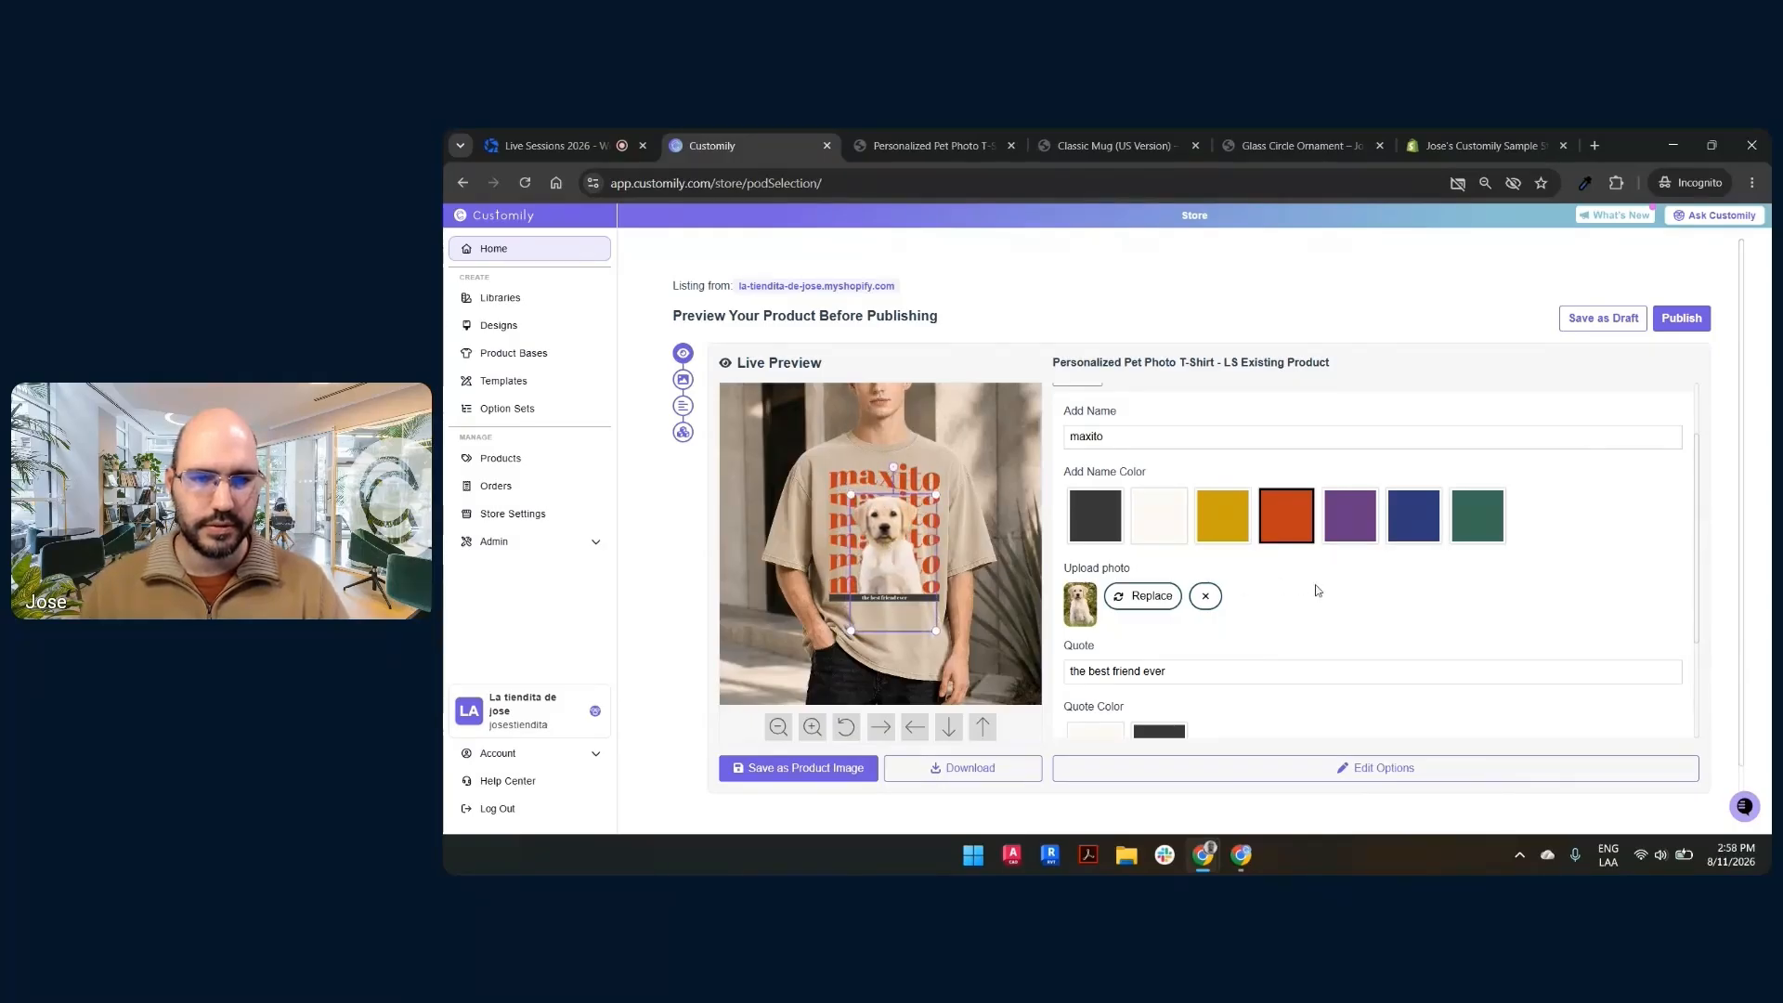
Review the remaining color options, product images and listing details, and publish the personalized product.
scroll(1304, 561, down, 2)
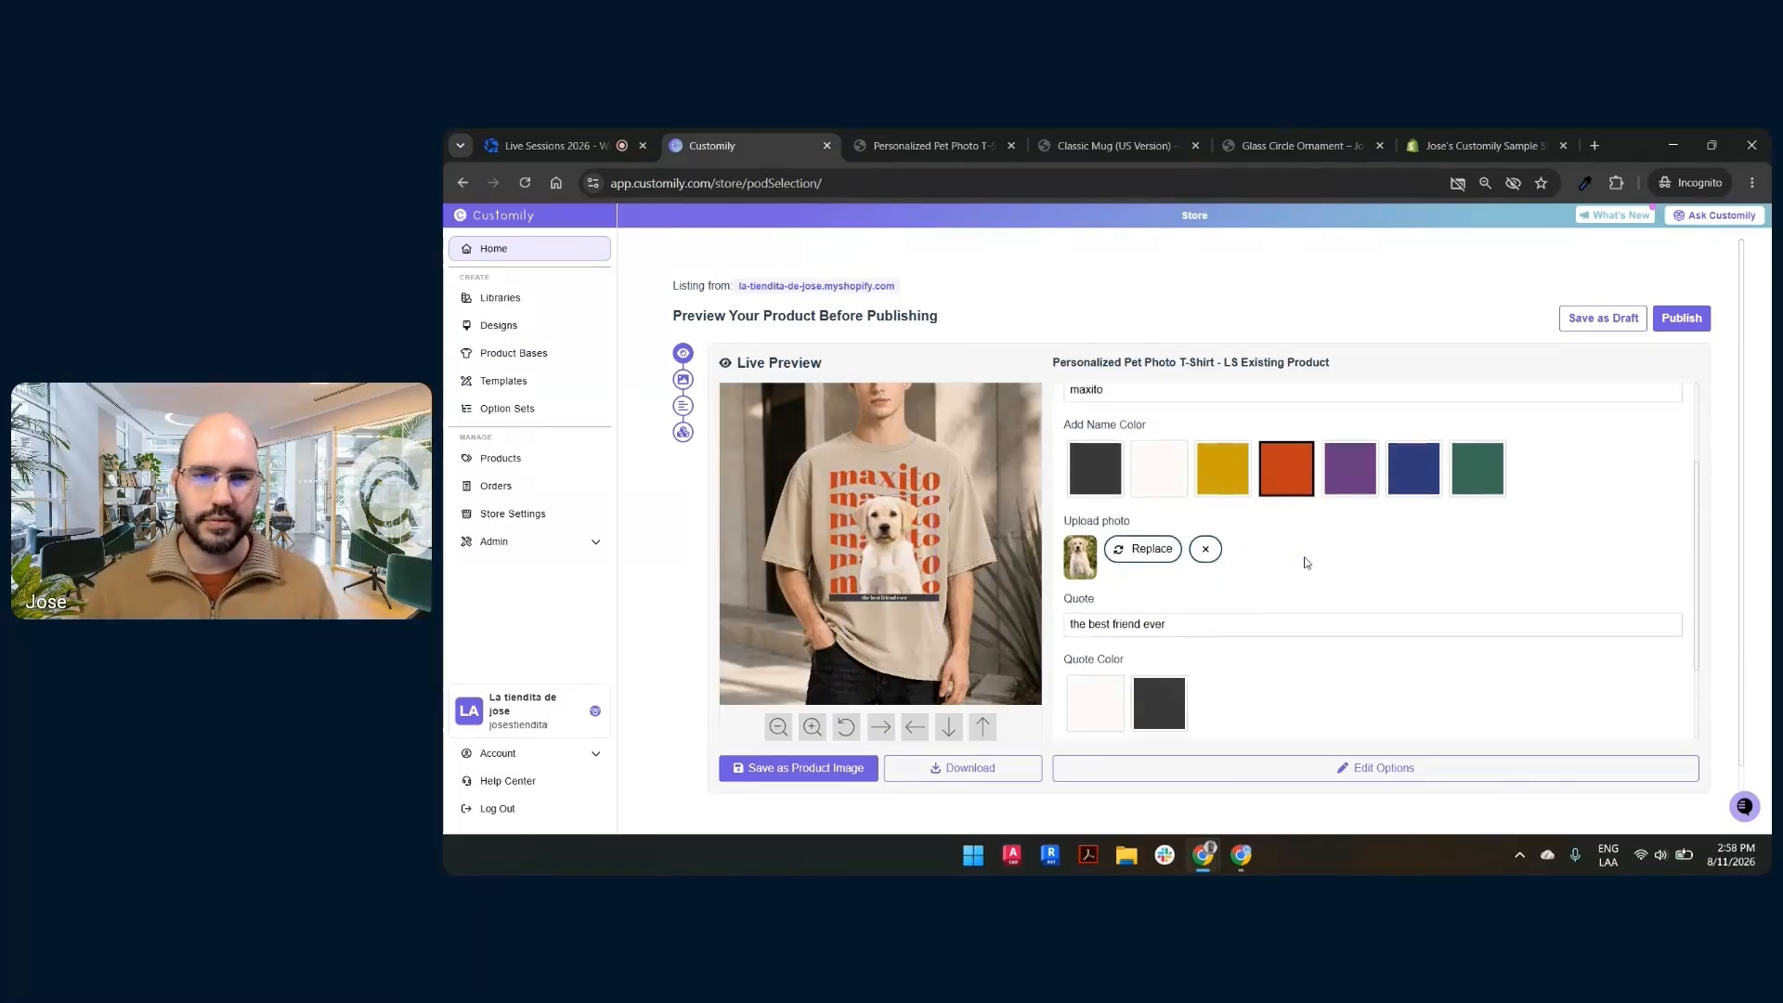
scroll(1245, 552, down, 1)
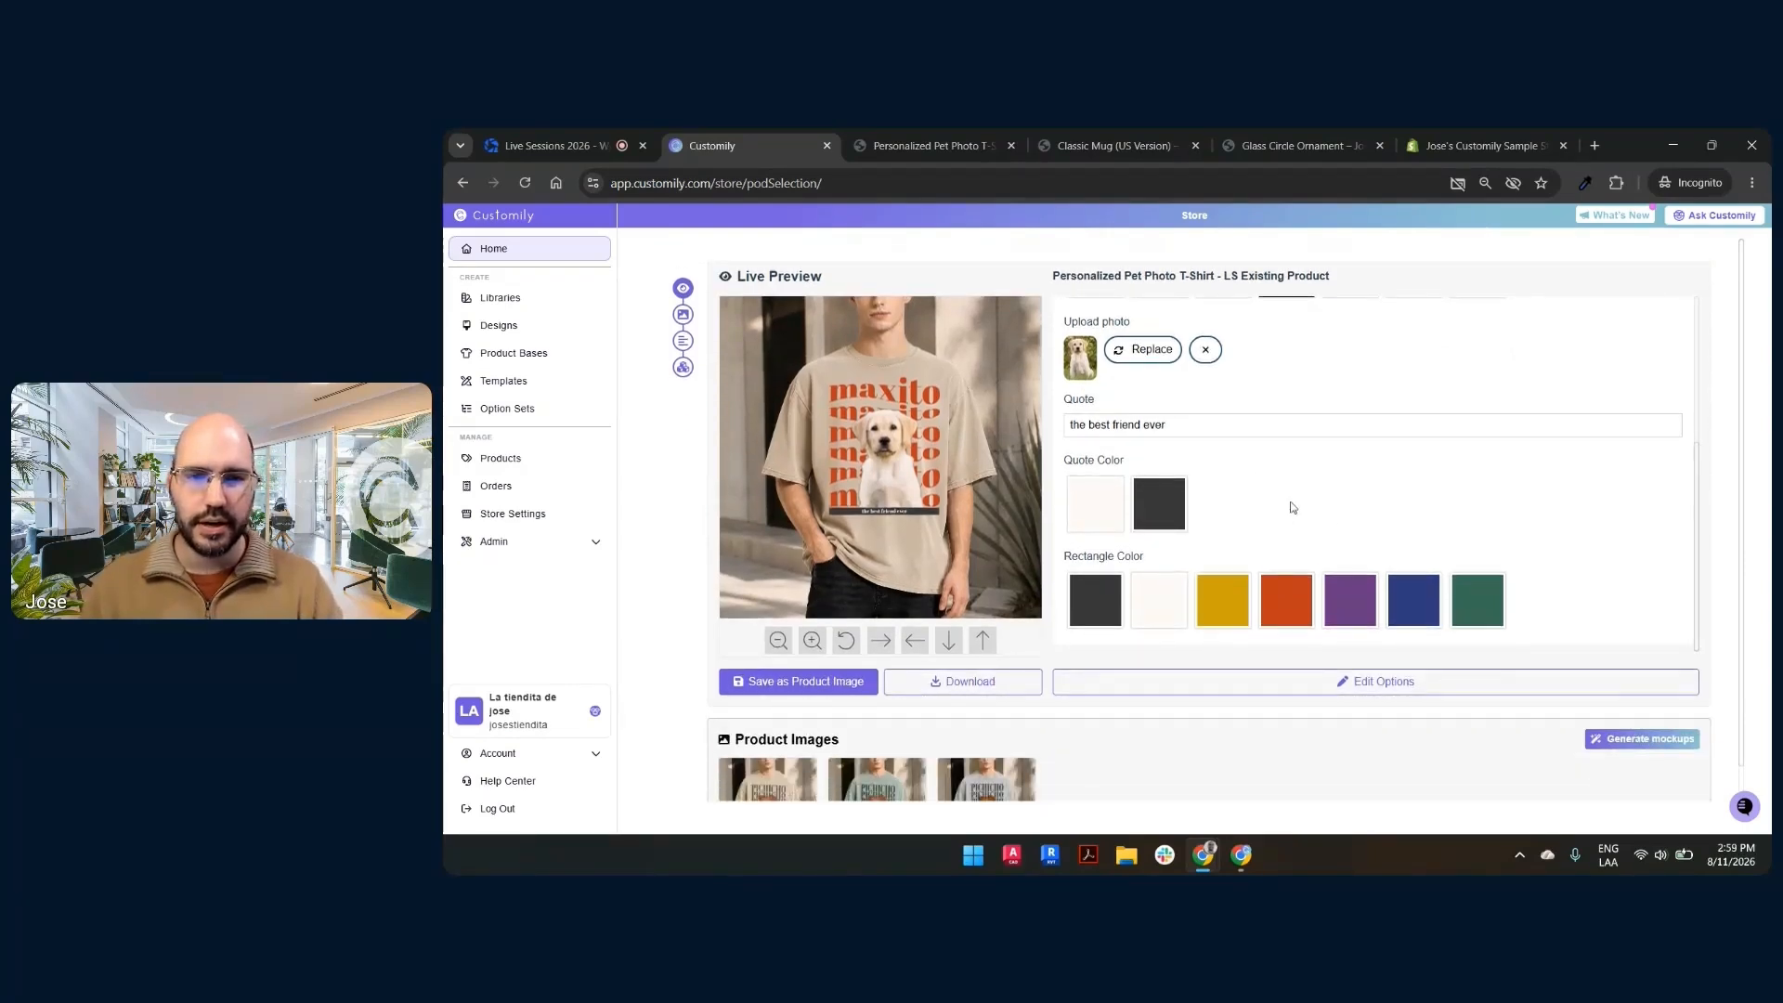
scroll(1142, 554, down, 3)
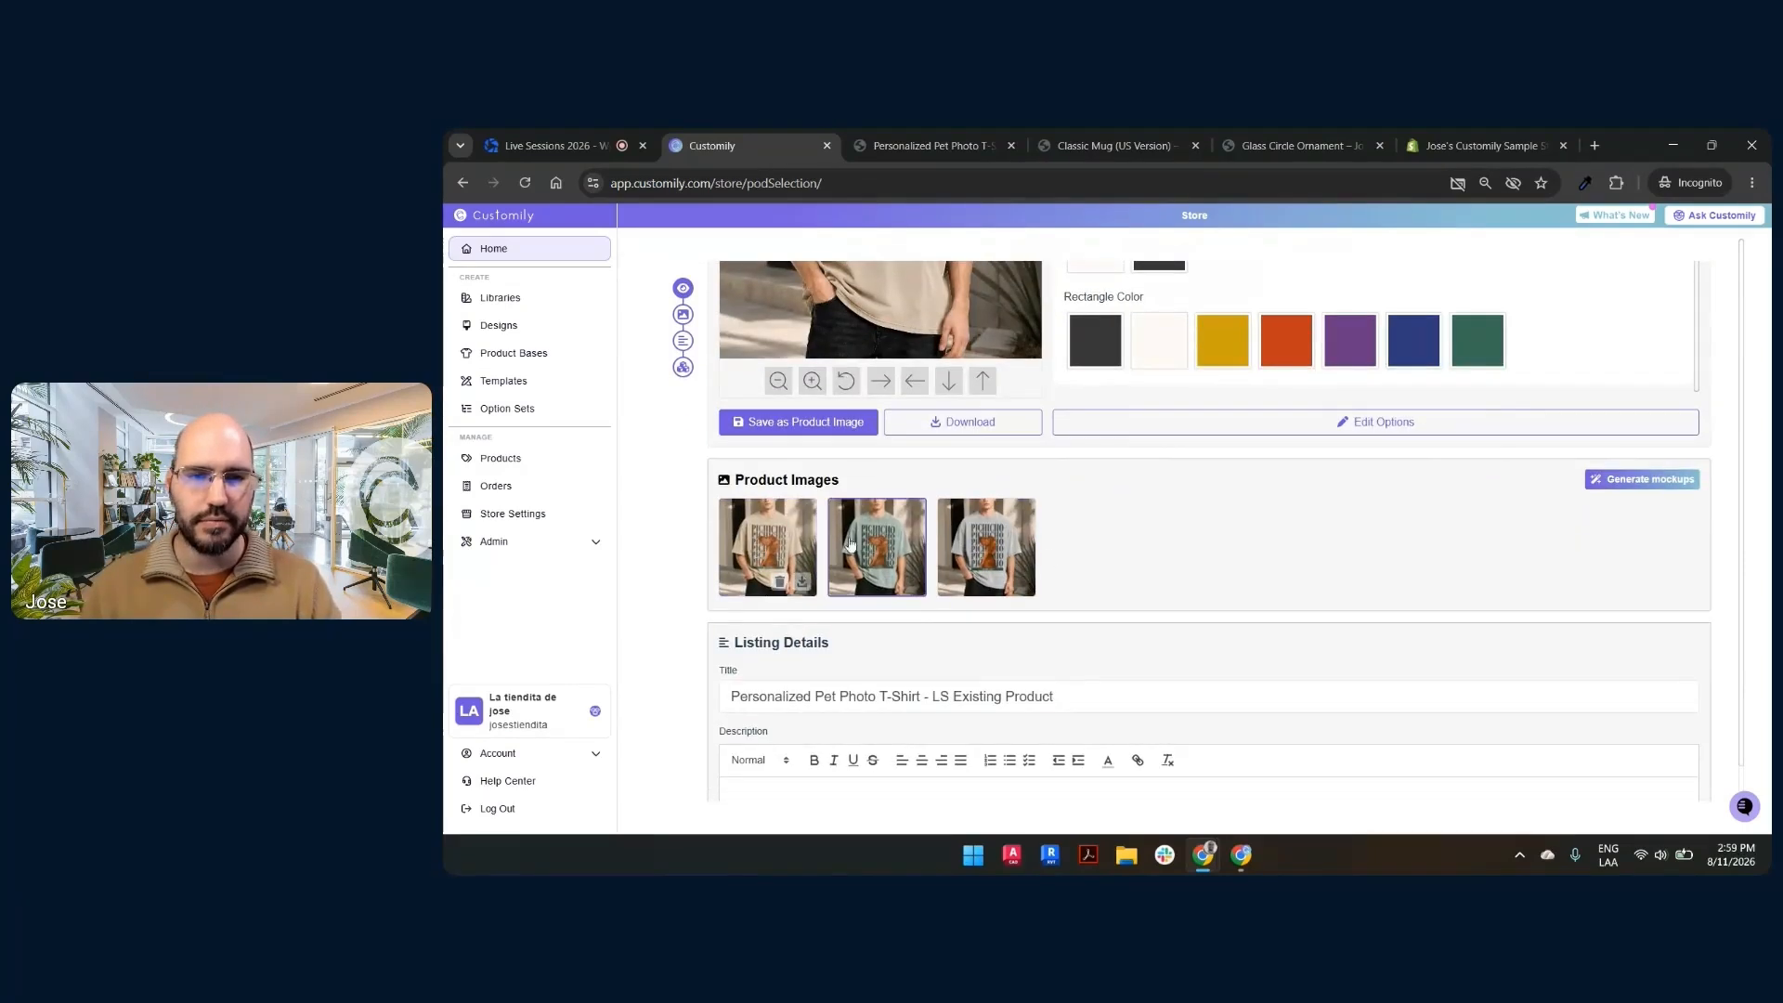
scroll(1182, 632, up, 4)
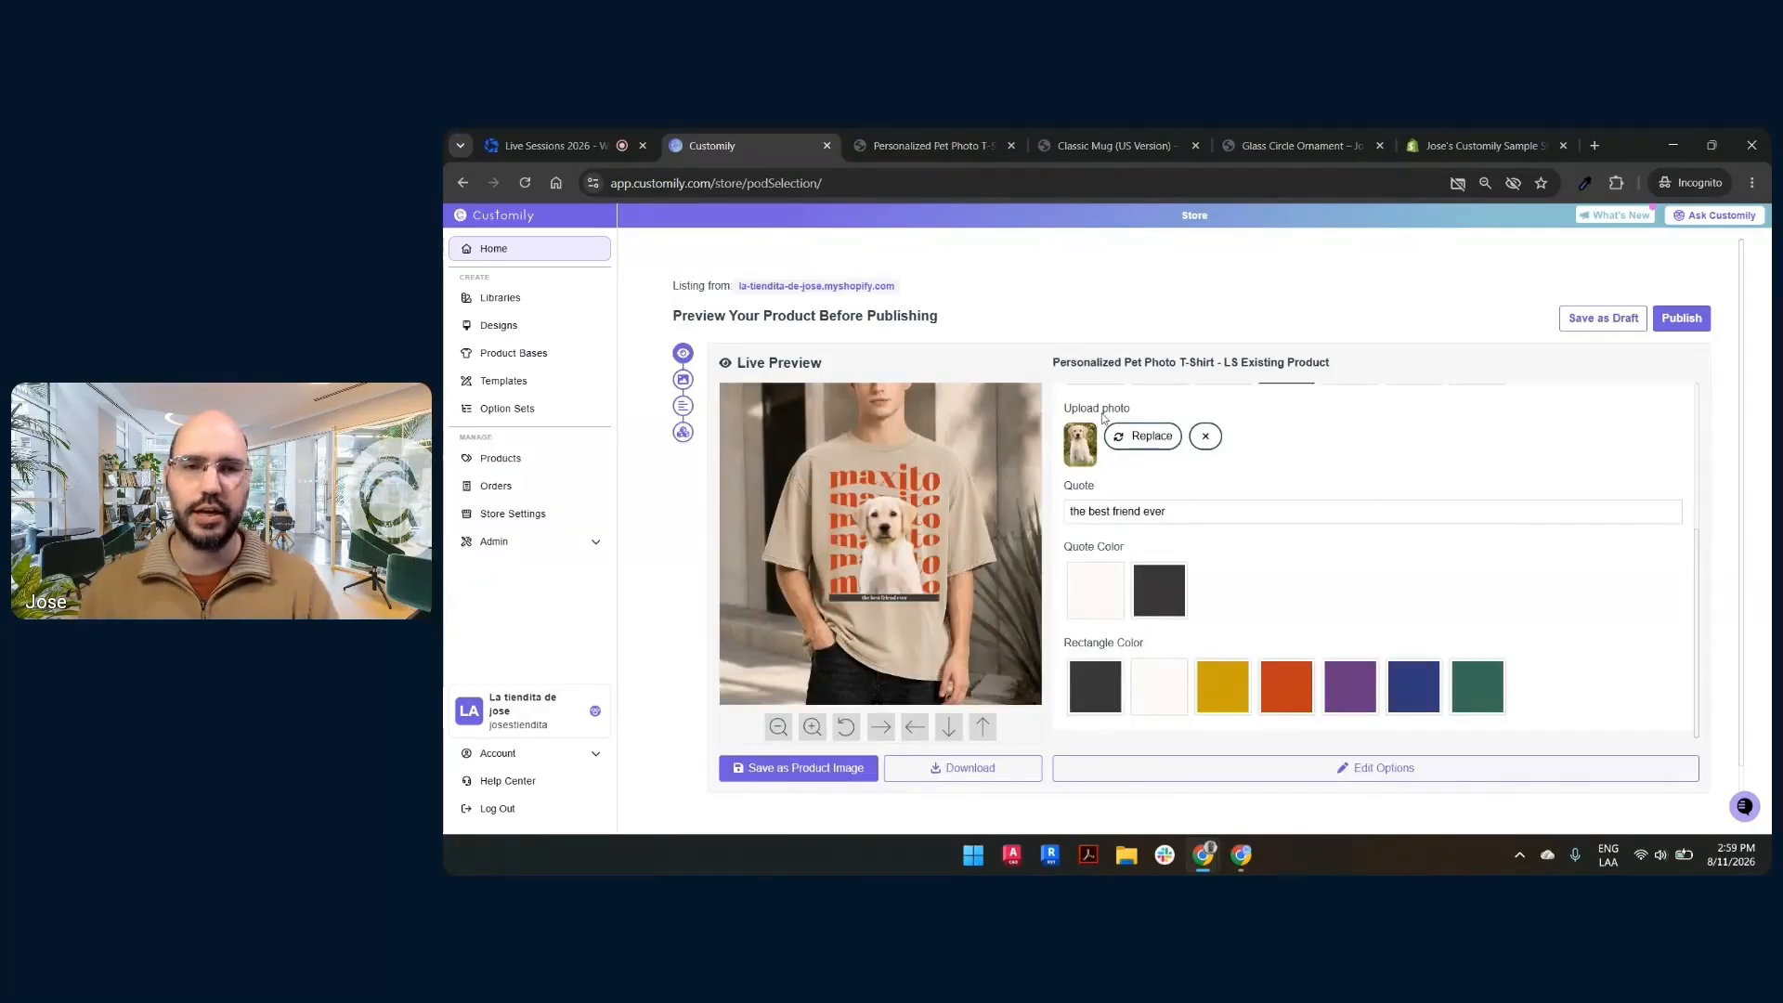
scroll(1286, 464, down, 5)
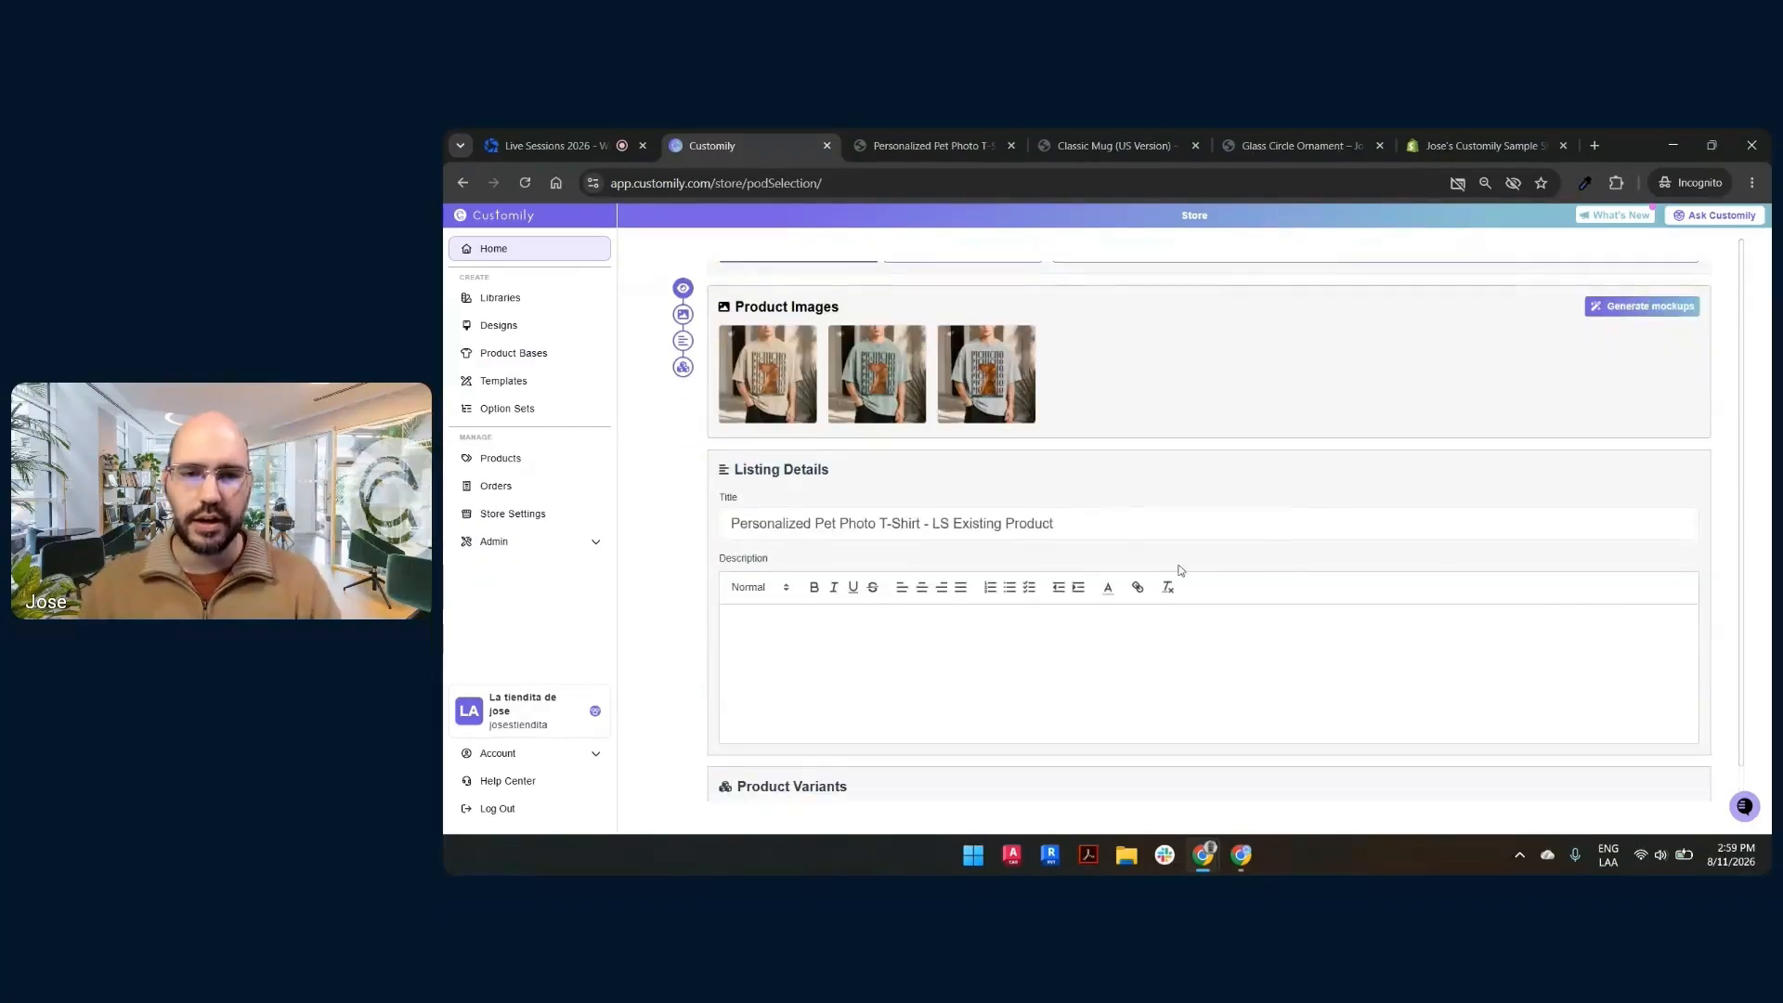
scroll(1217, 552, up, 6)
scroll(1217, 552, up, 1)
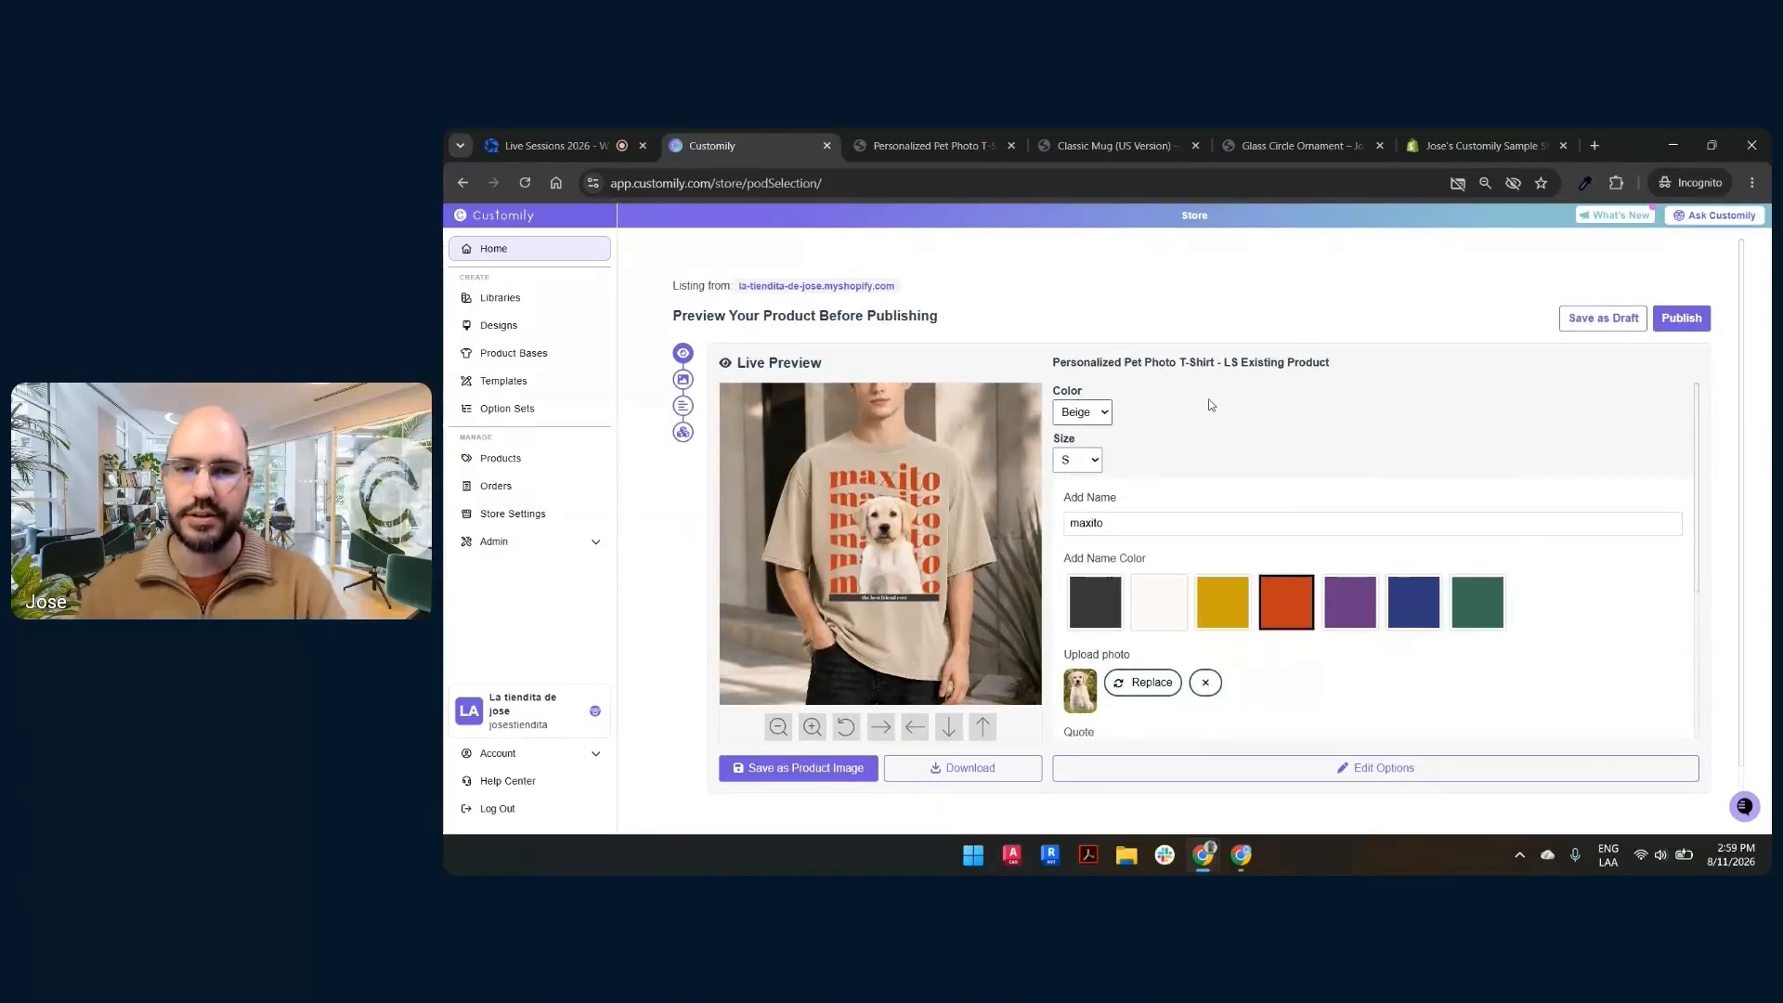
click(1677, 321)
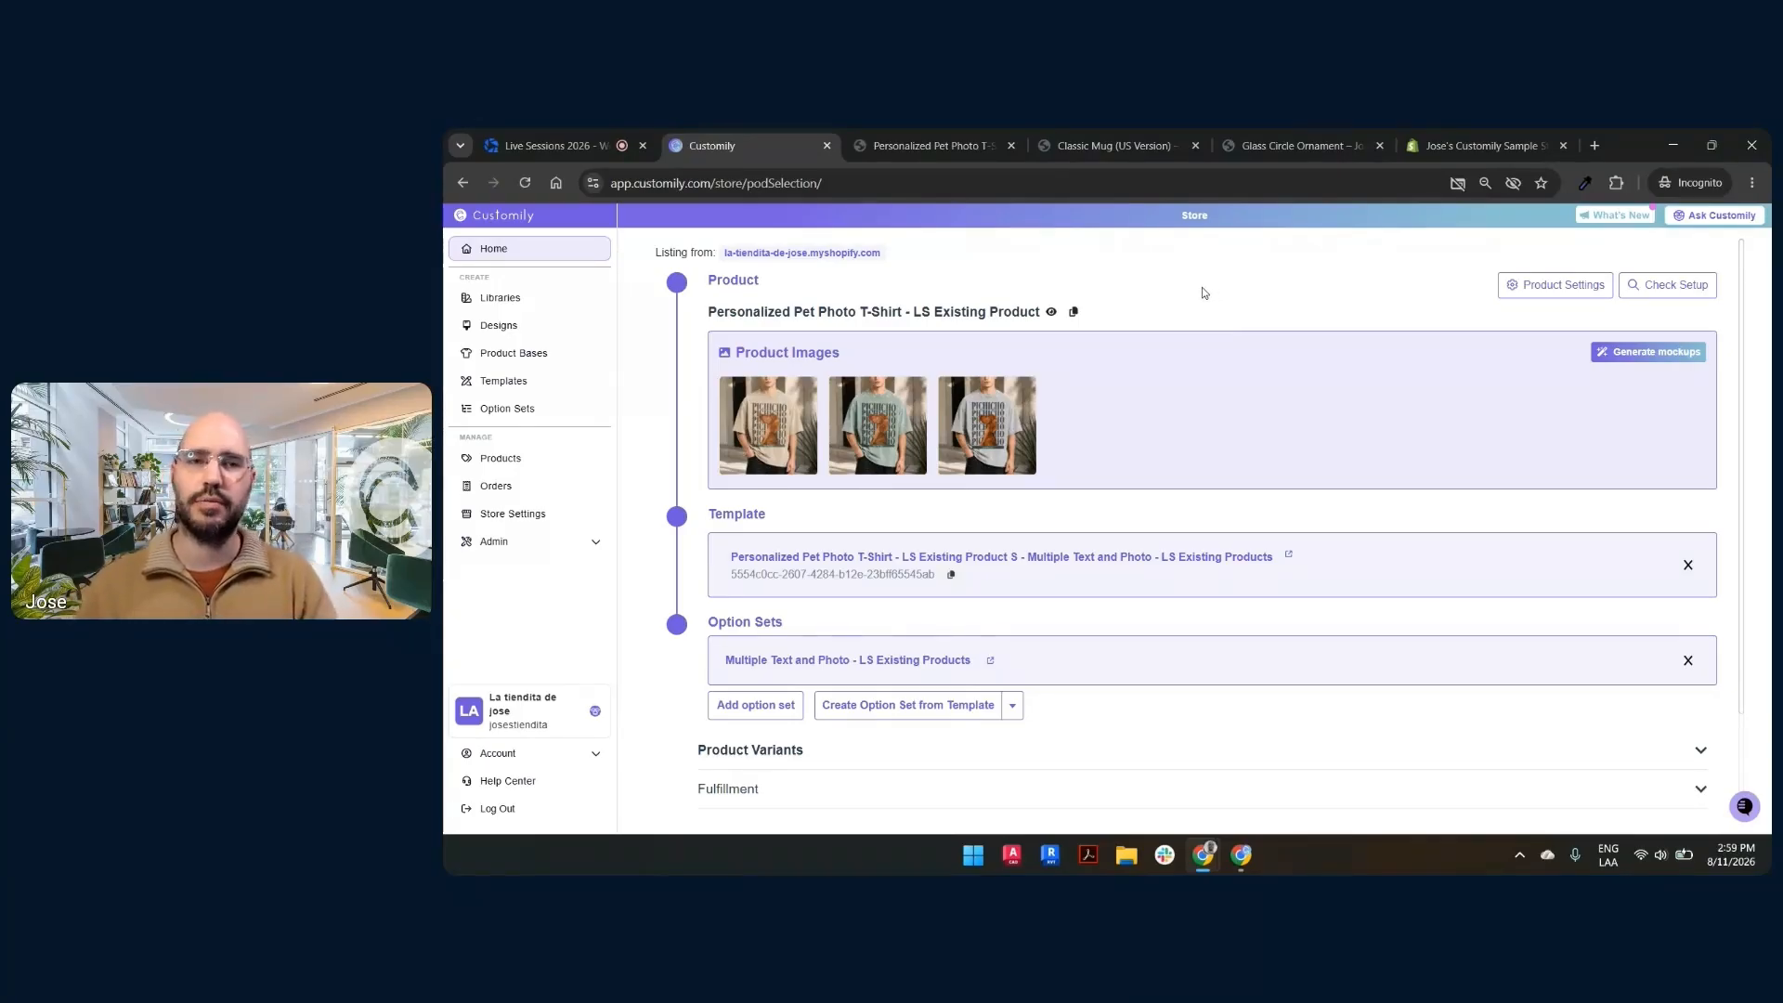
Examine the template and option set linked to the published product, and view the list of product bases.
drag(711, 513, 783, 518)
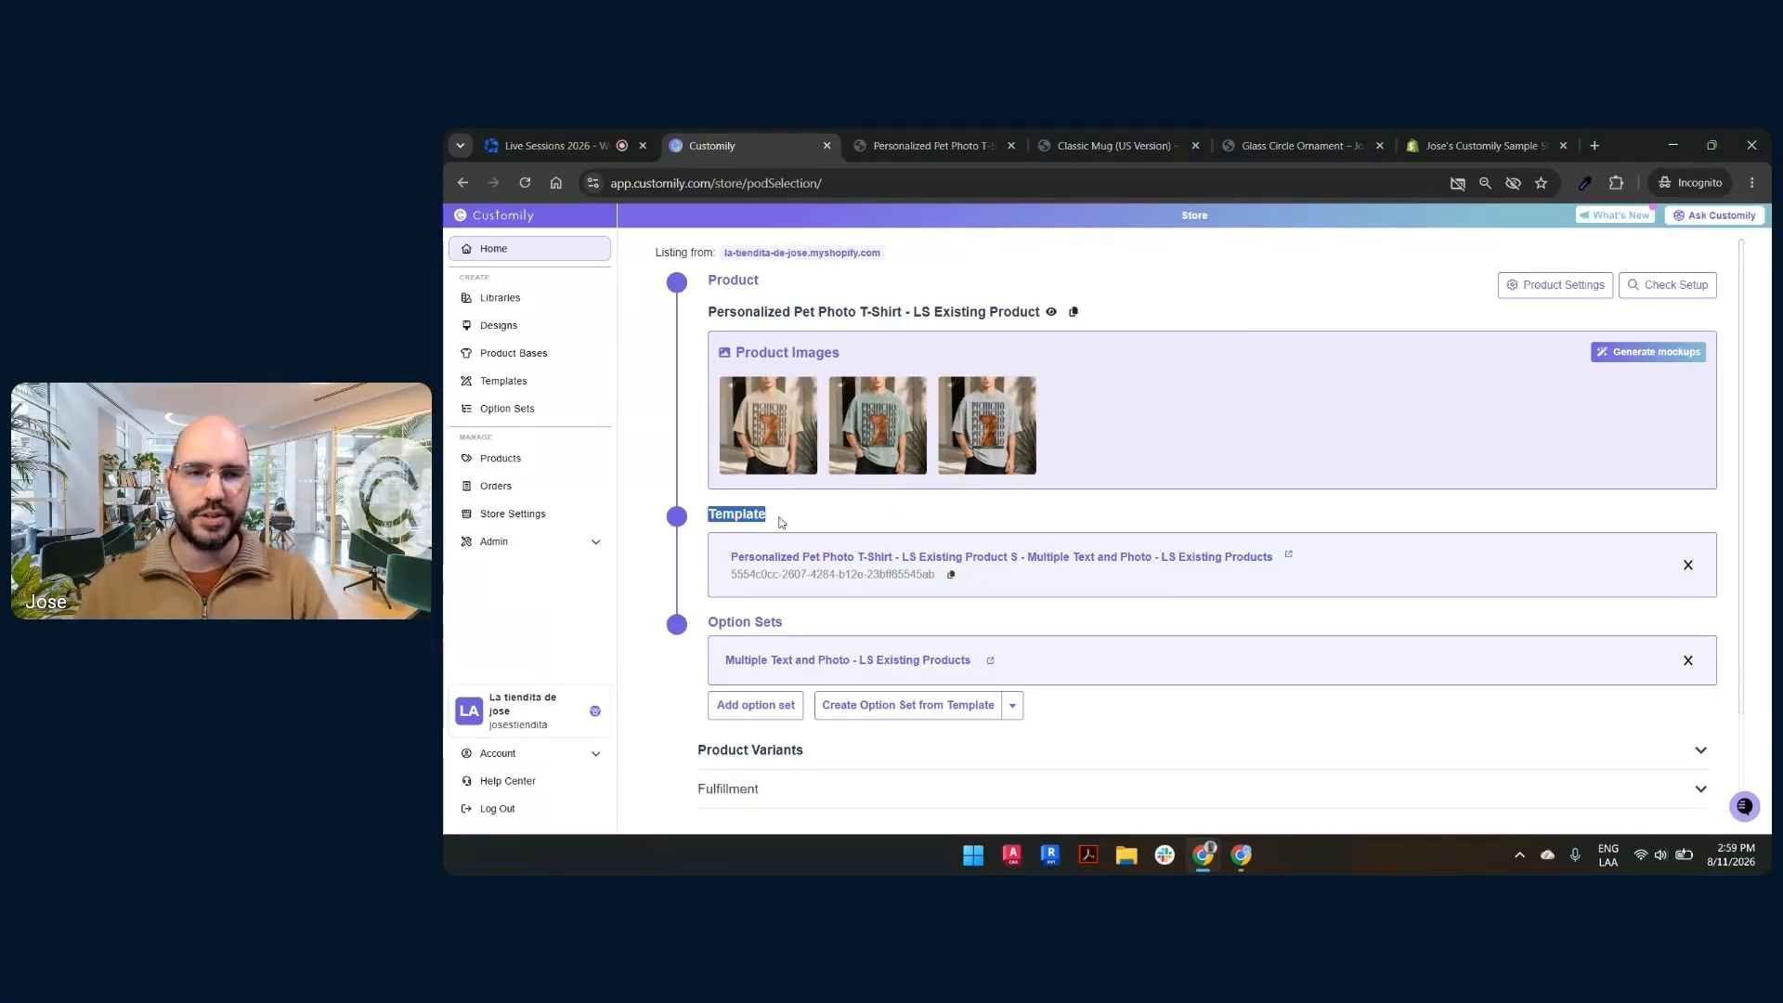
drag(706, 622, 785, 622)
click(823, 508)
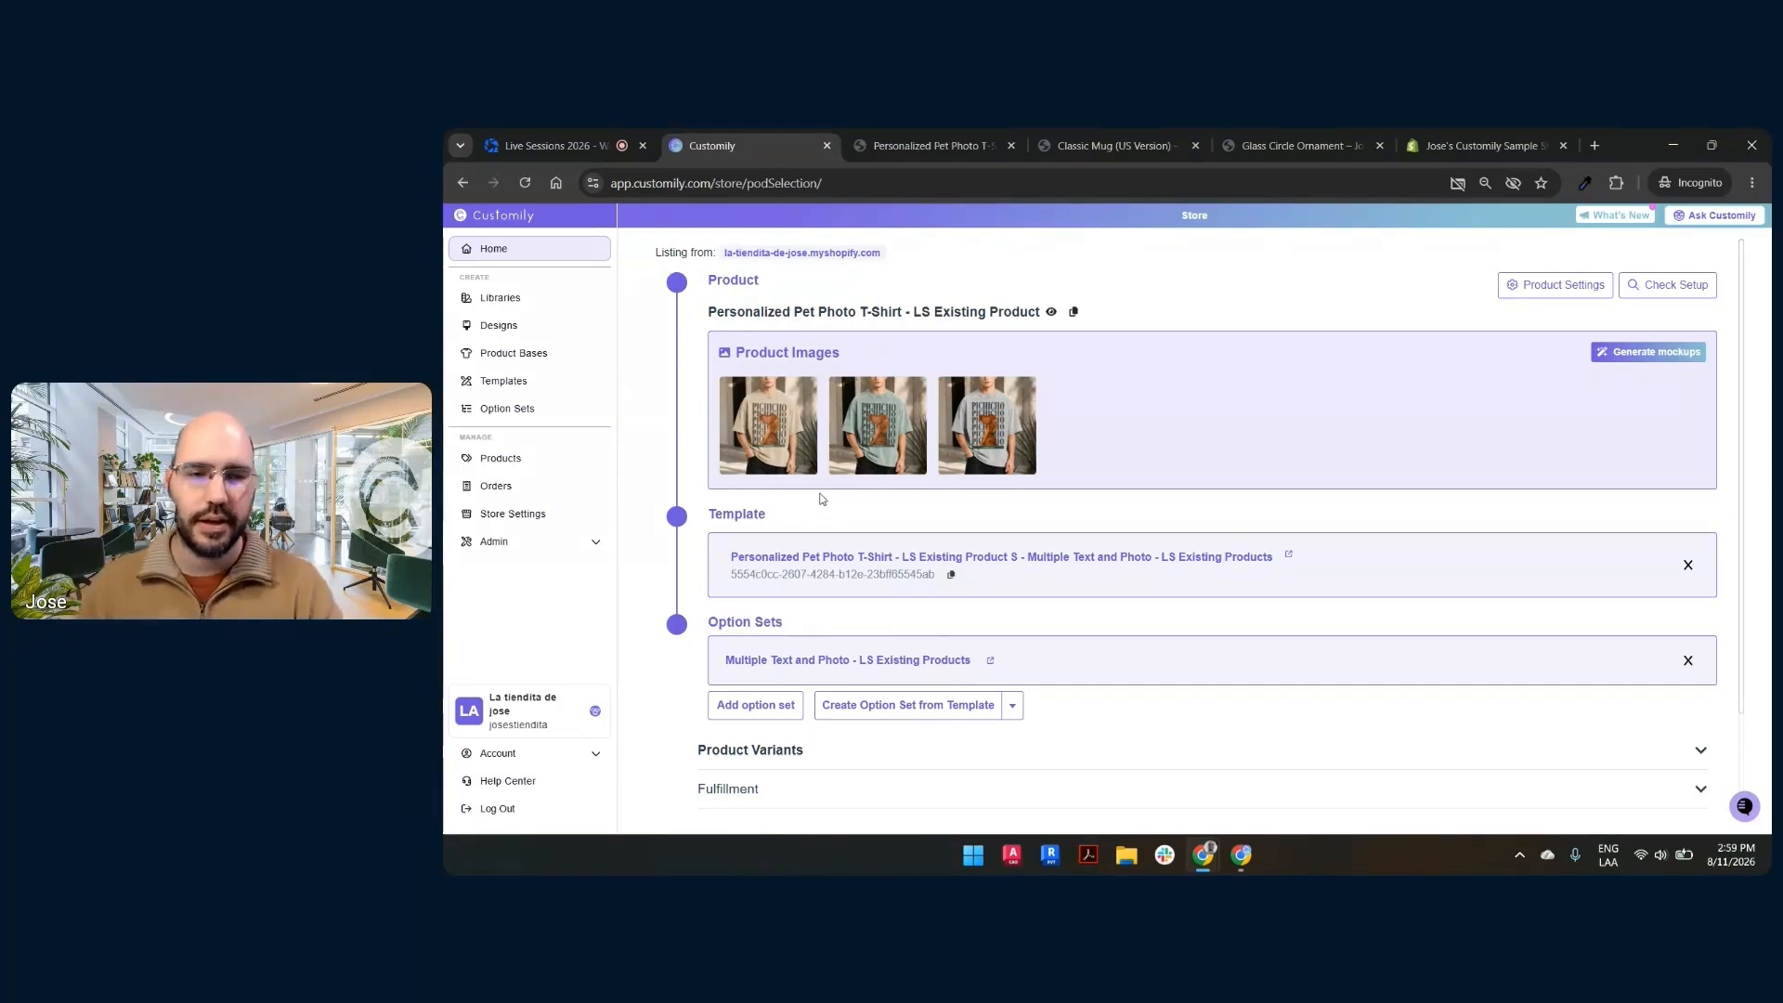
click(535, 361)
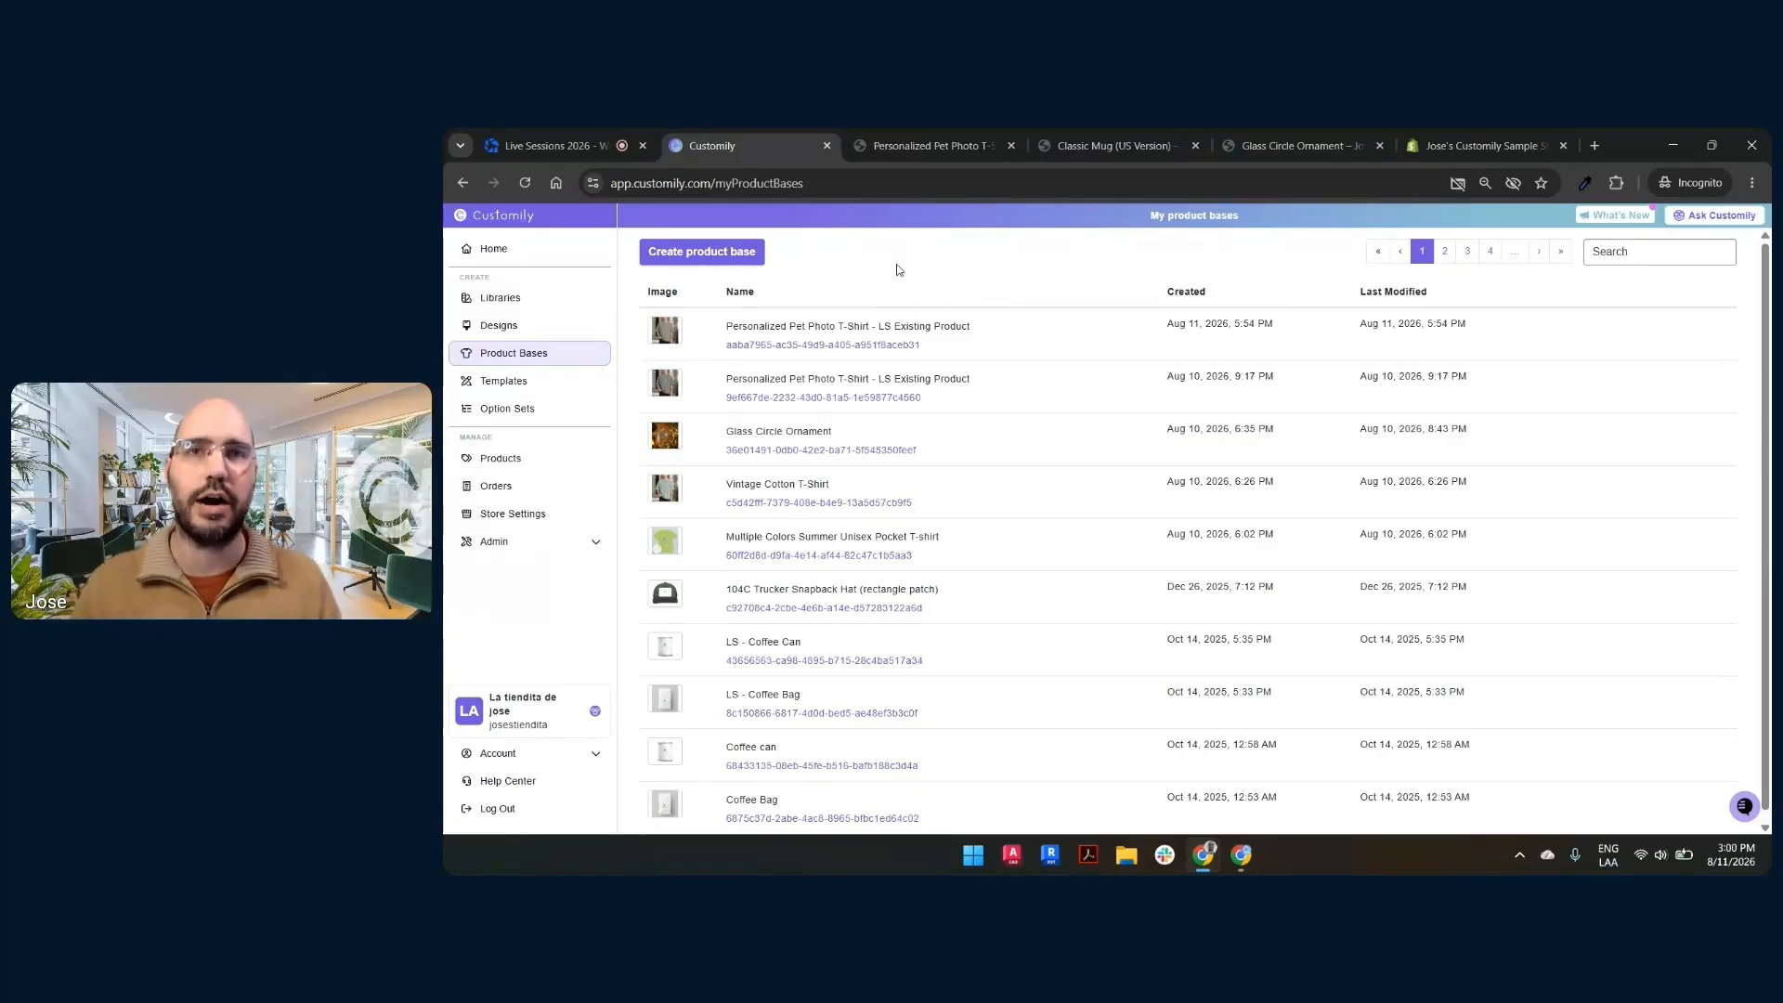
Open the pet photo T-shirt's storefront page and check it for the published personalization options.
click(940, 135)
scroll(1387, 337, down, 3)
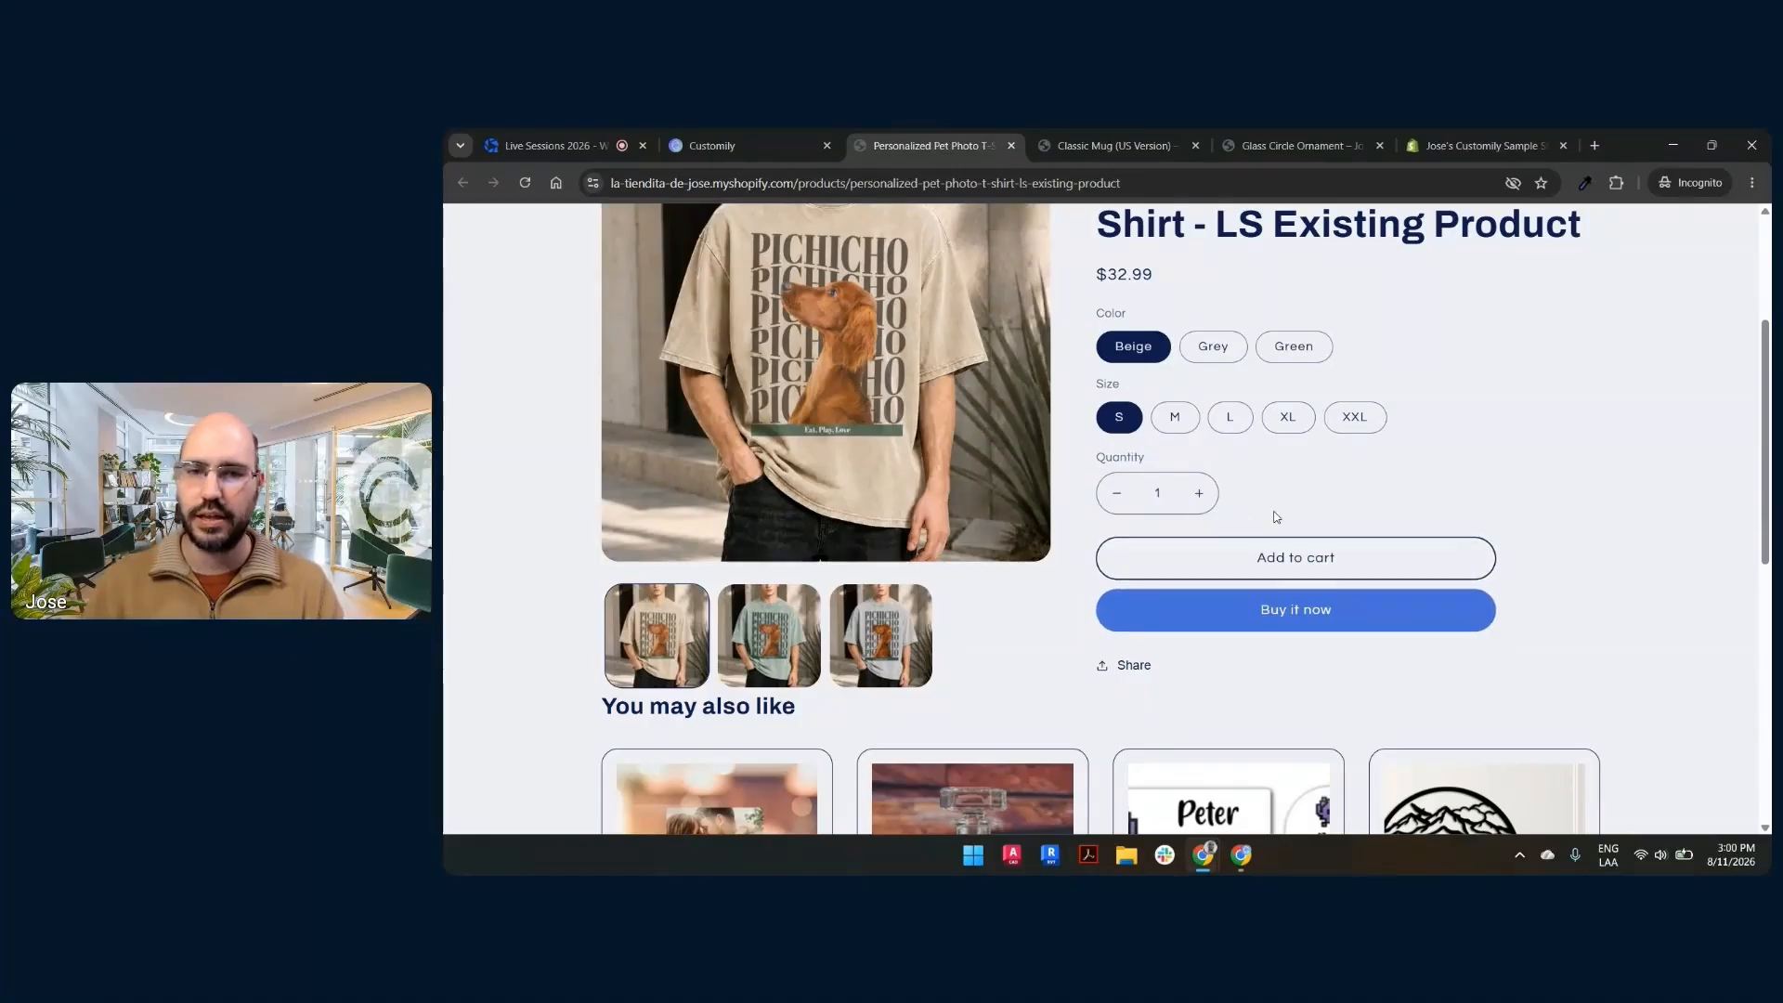
scroll(1275, 518, up, 2)
scroll(1185, 471, up, 1)
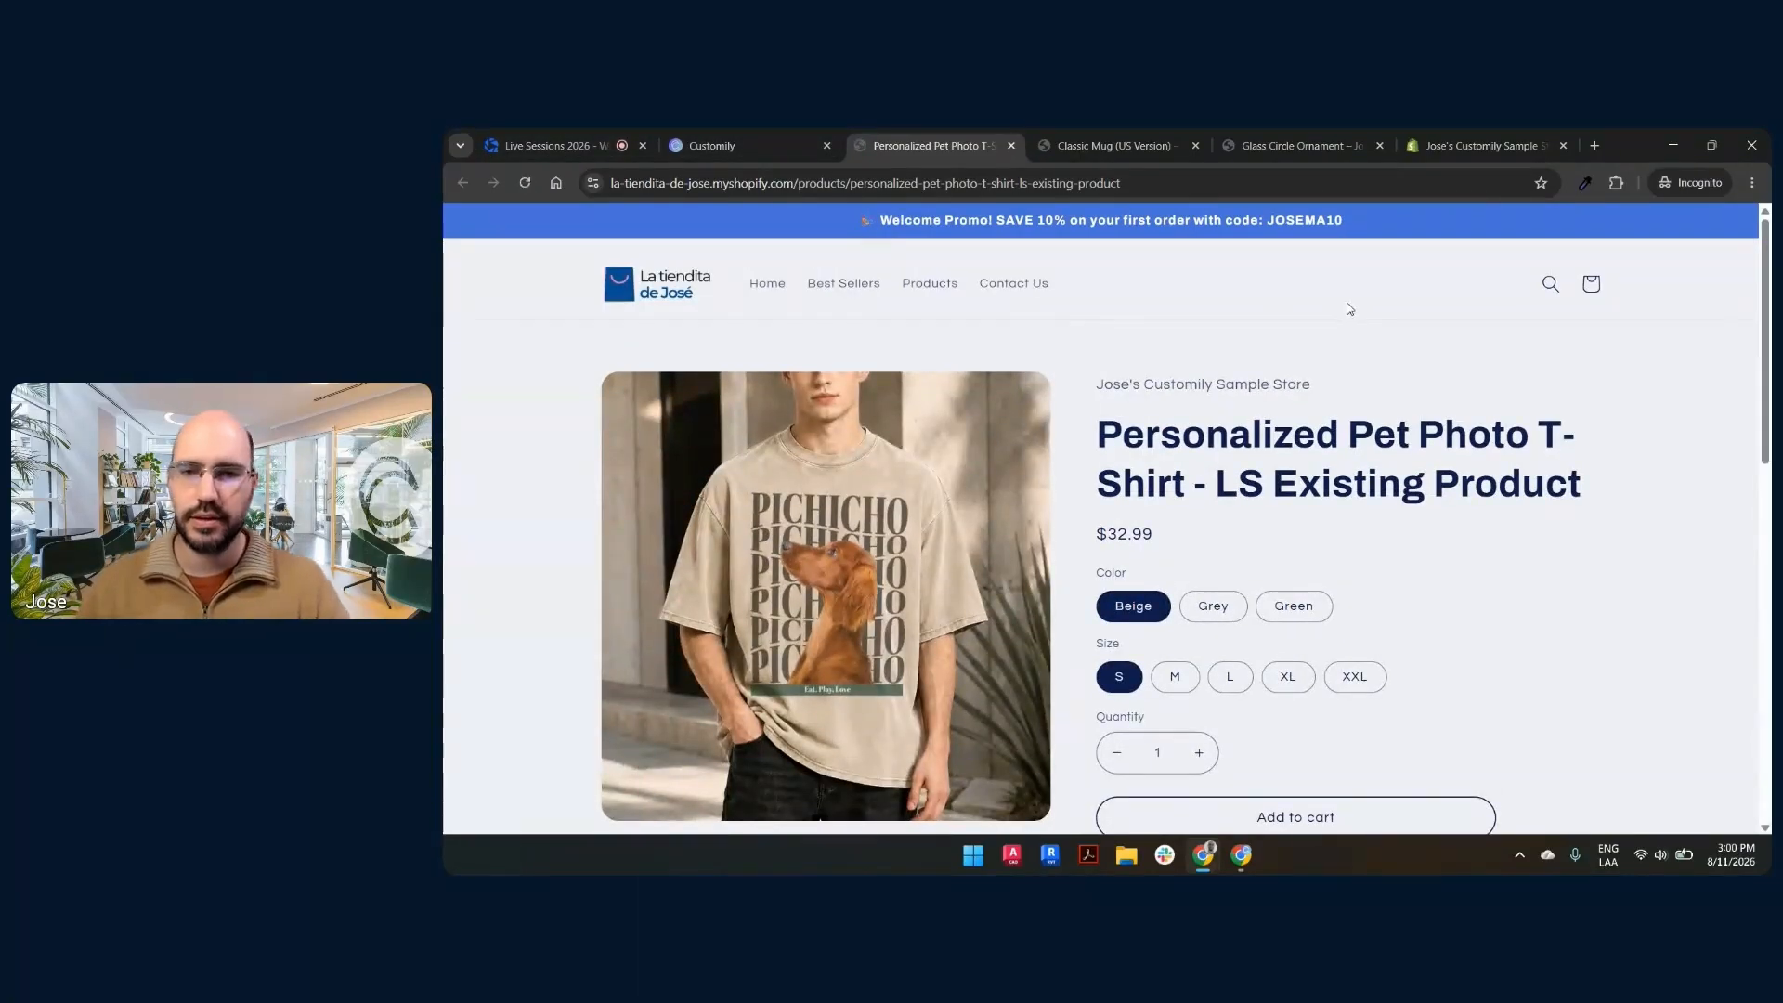
scroll(1348, 327, down, 2)
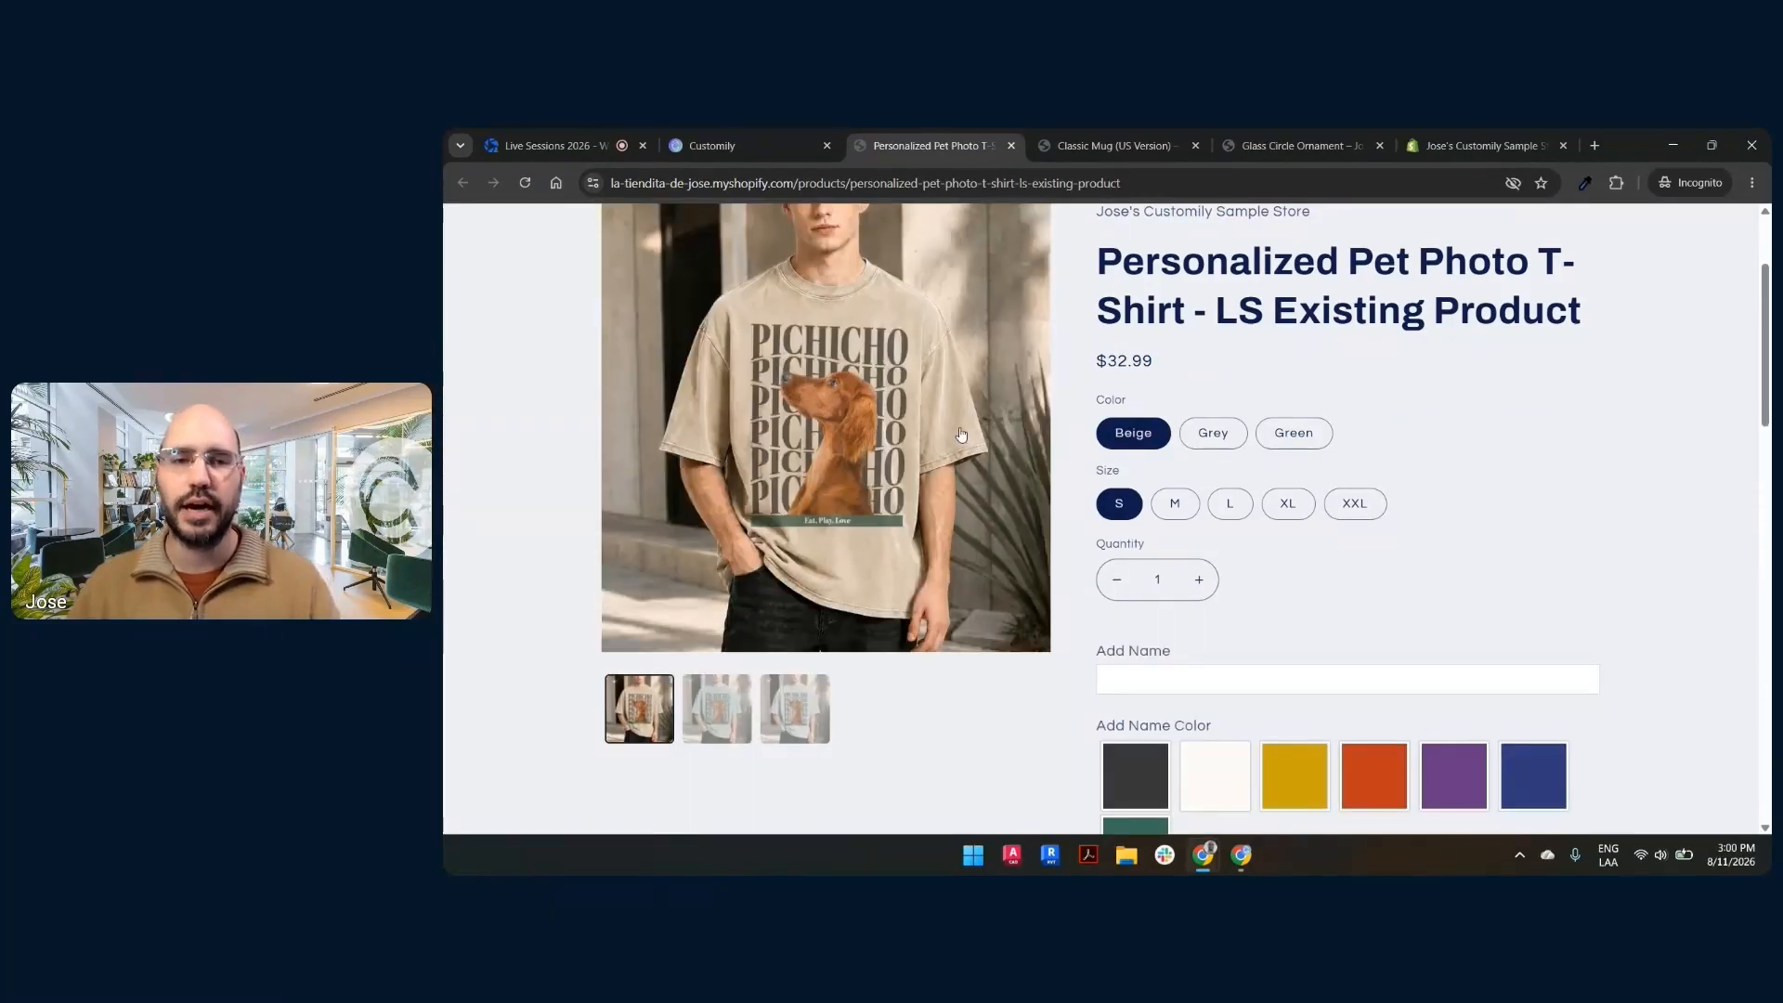
scroll(1319, 403, down, 2)
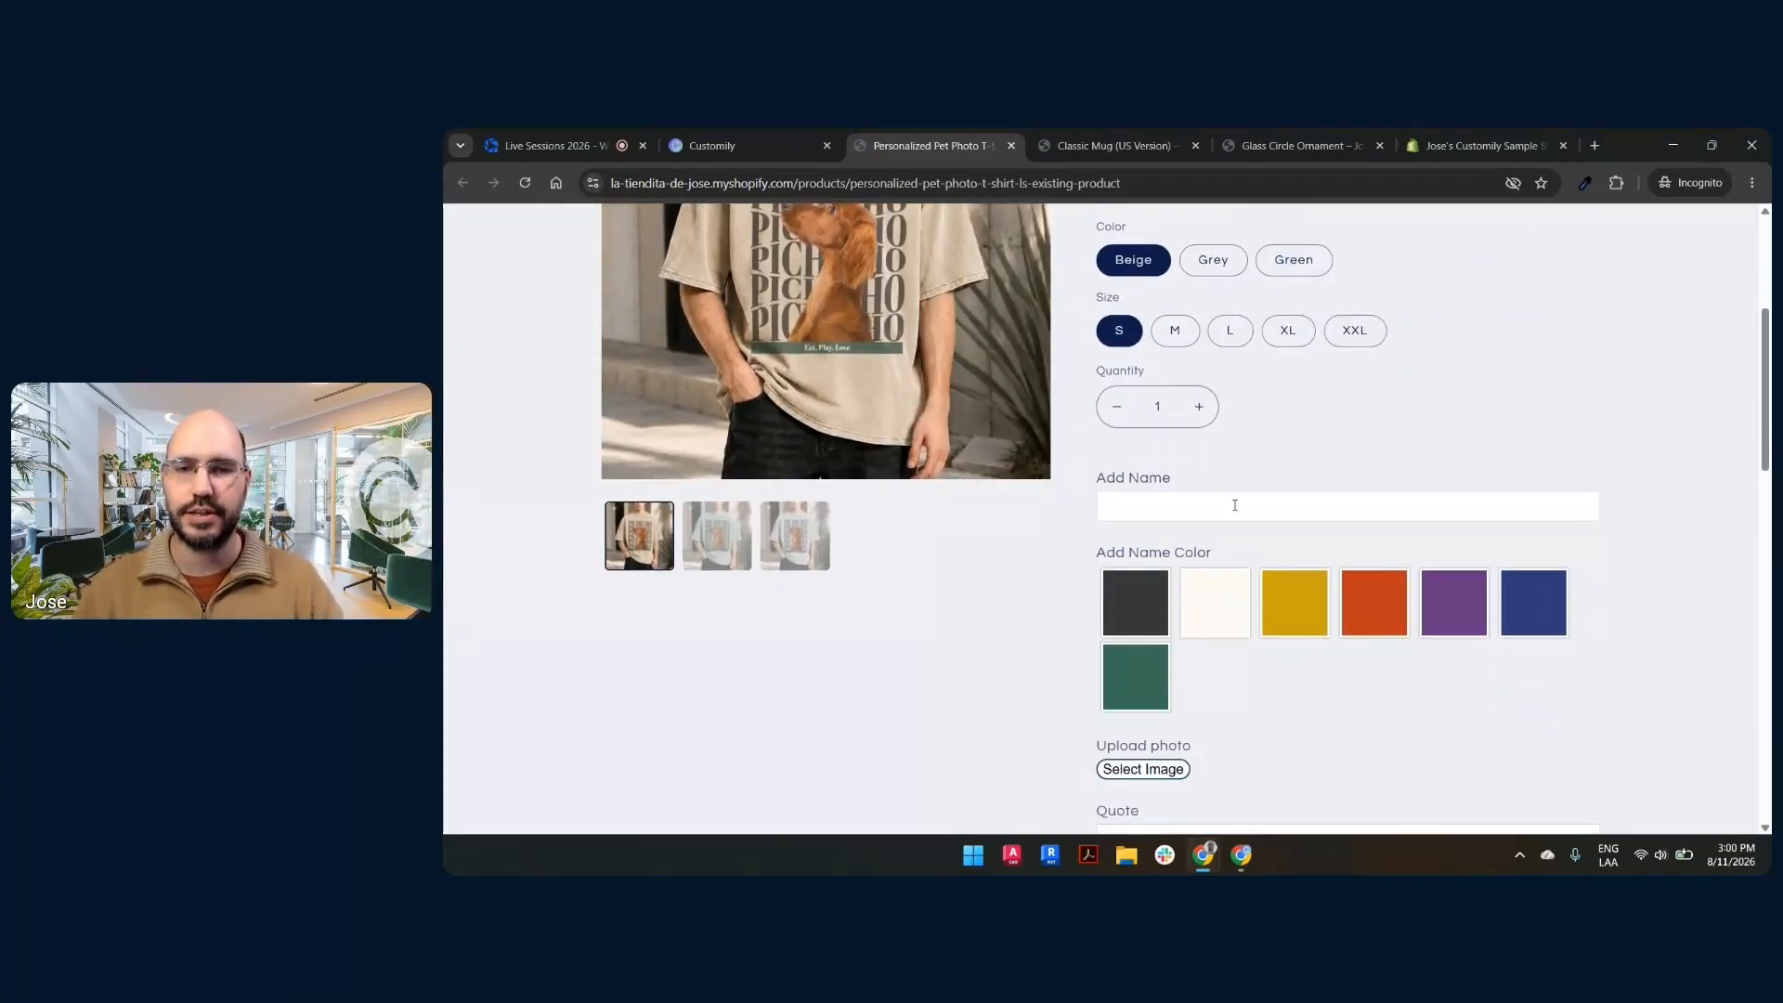
Enter woww as the name on the storefront product page.
click(1234, 504)
scroll(1321, 465, up, 3)
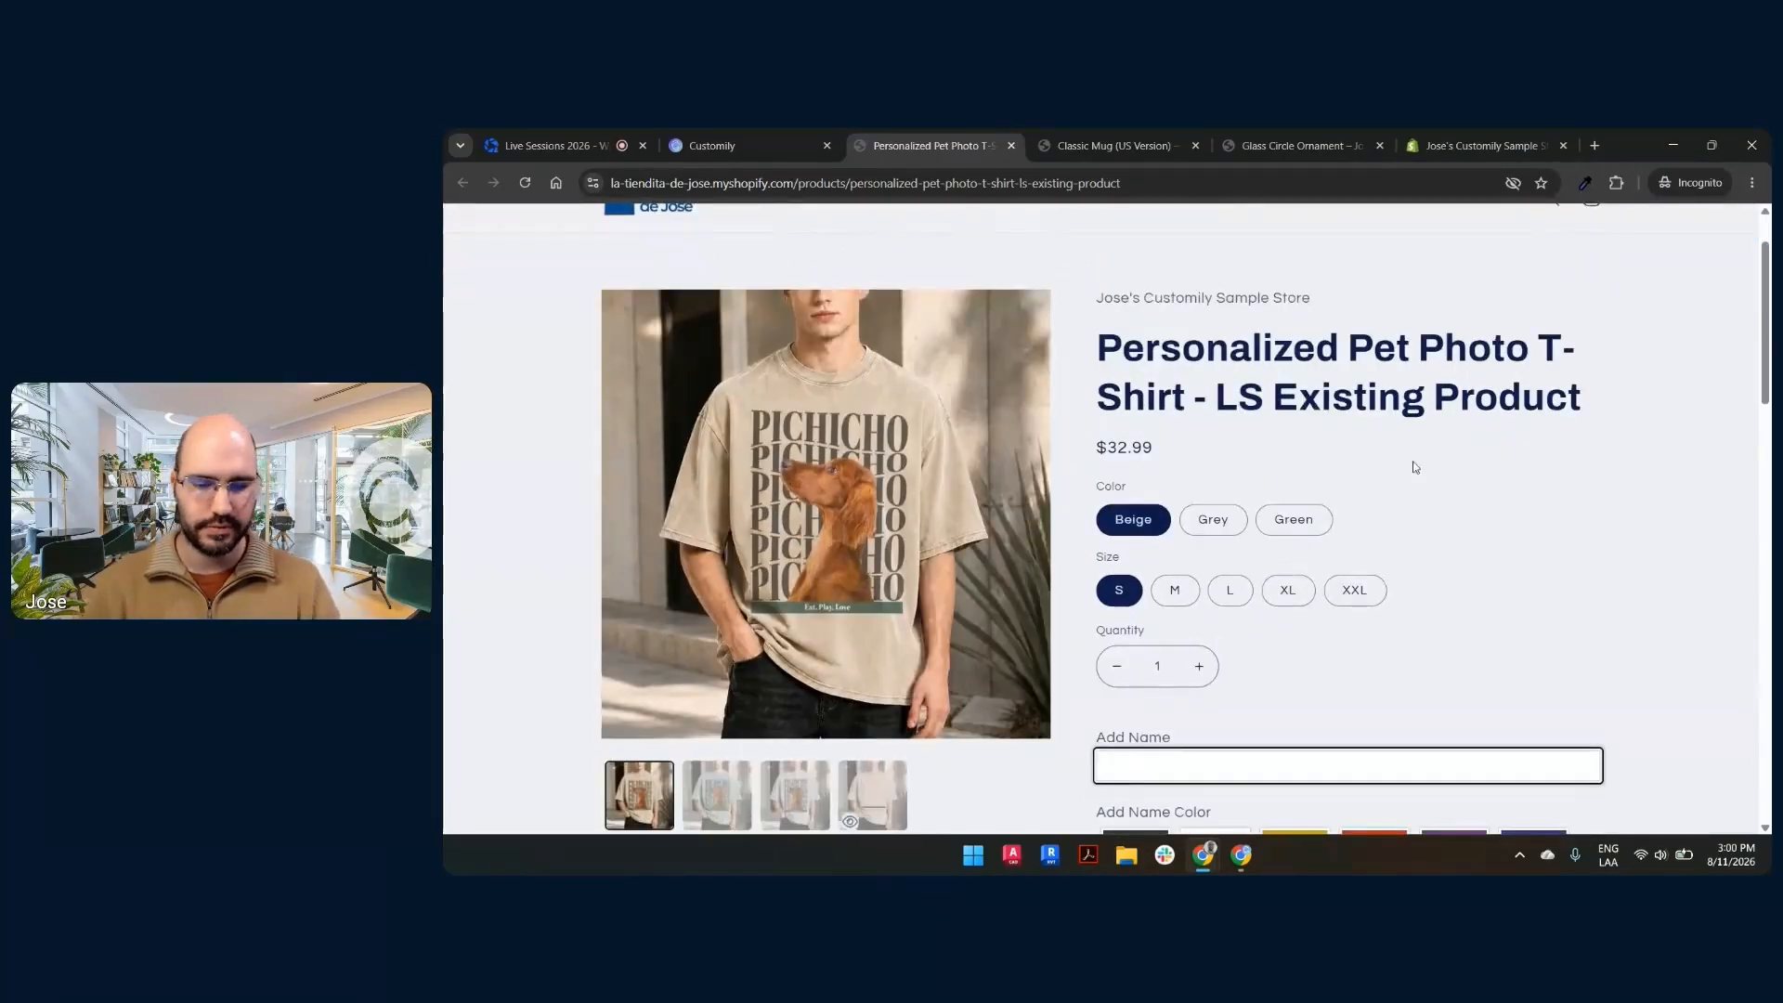
text(woww)
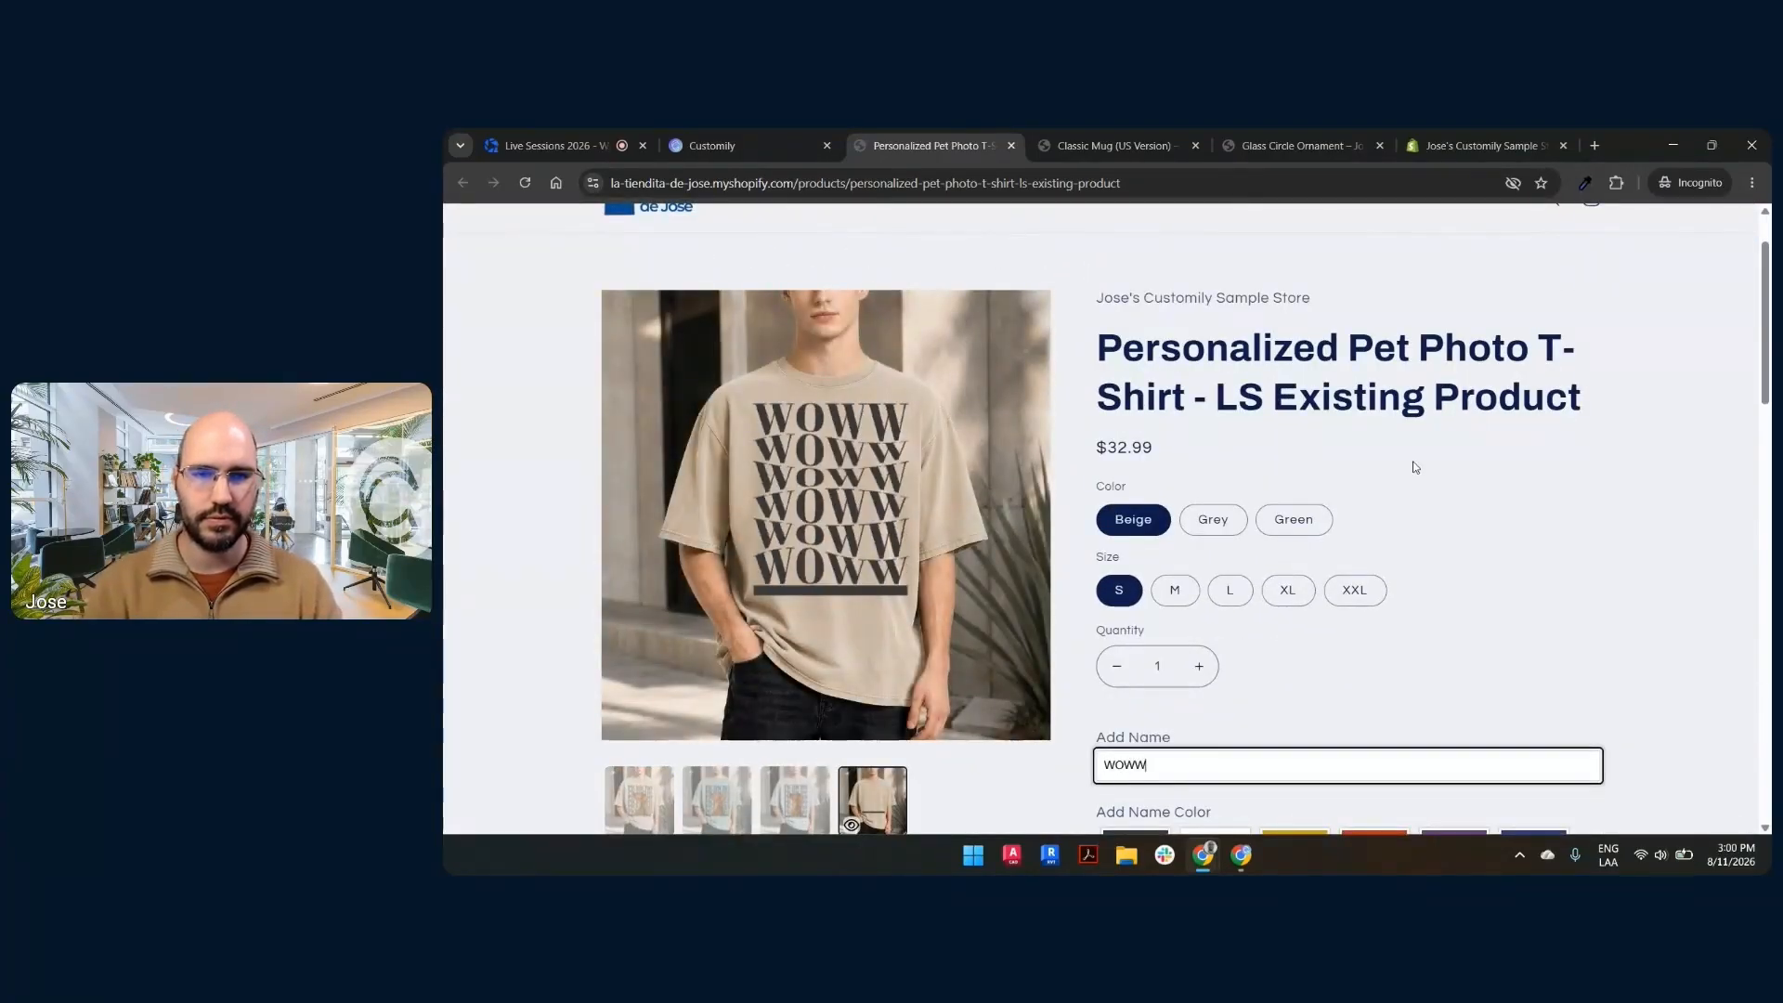